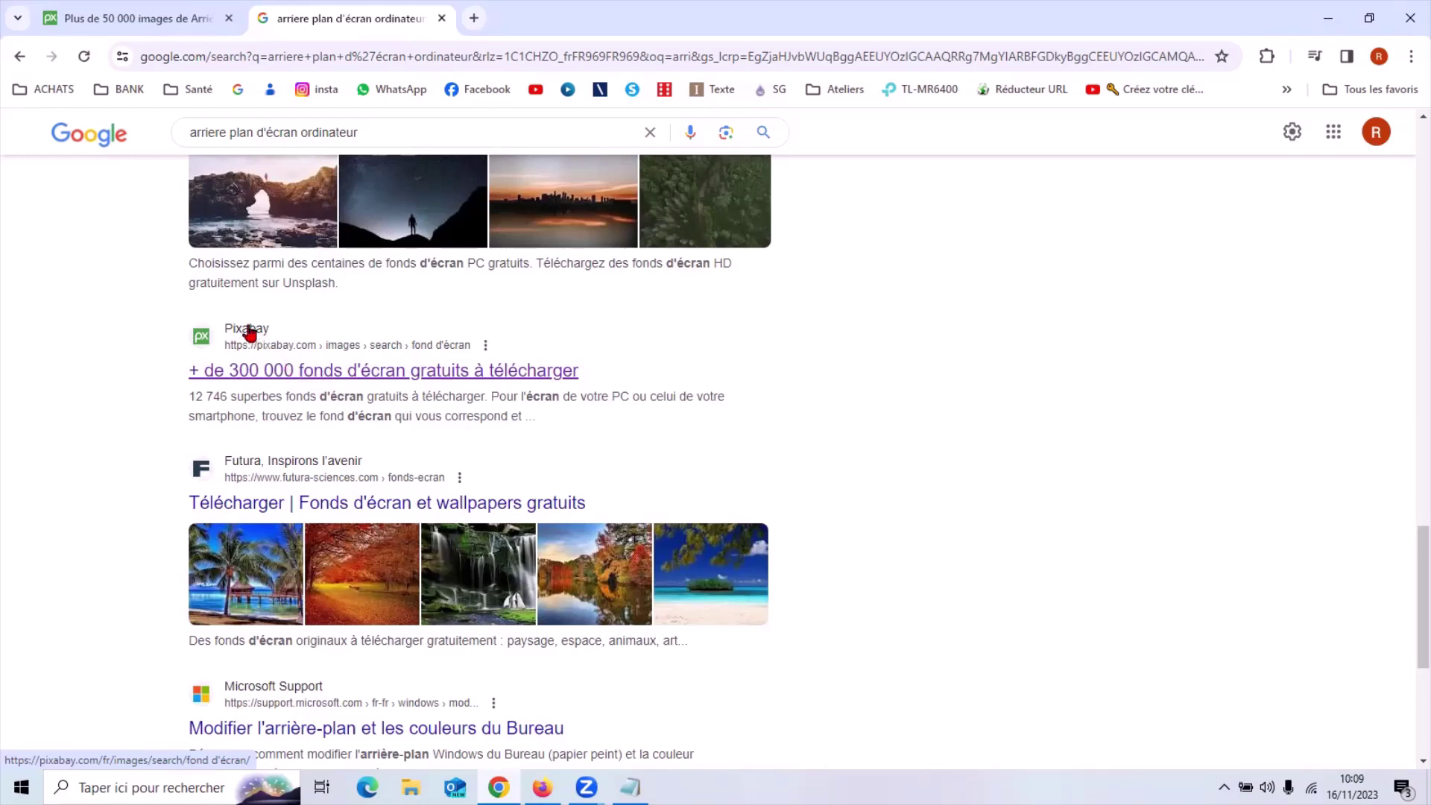
Open Pixabay's free wallpaper page from the Google results for computer backgrounds and browse its images.
click(321, 375)
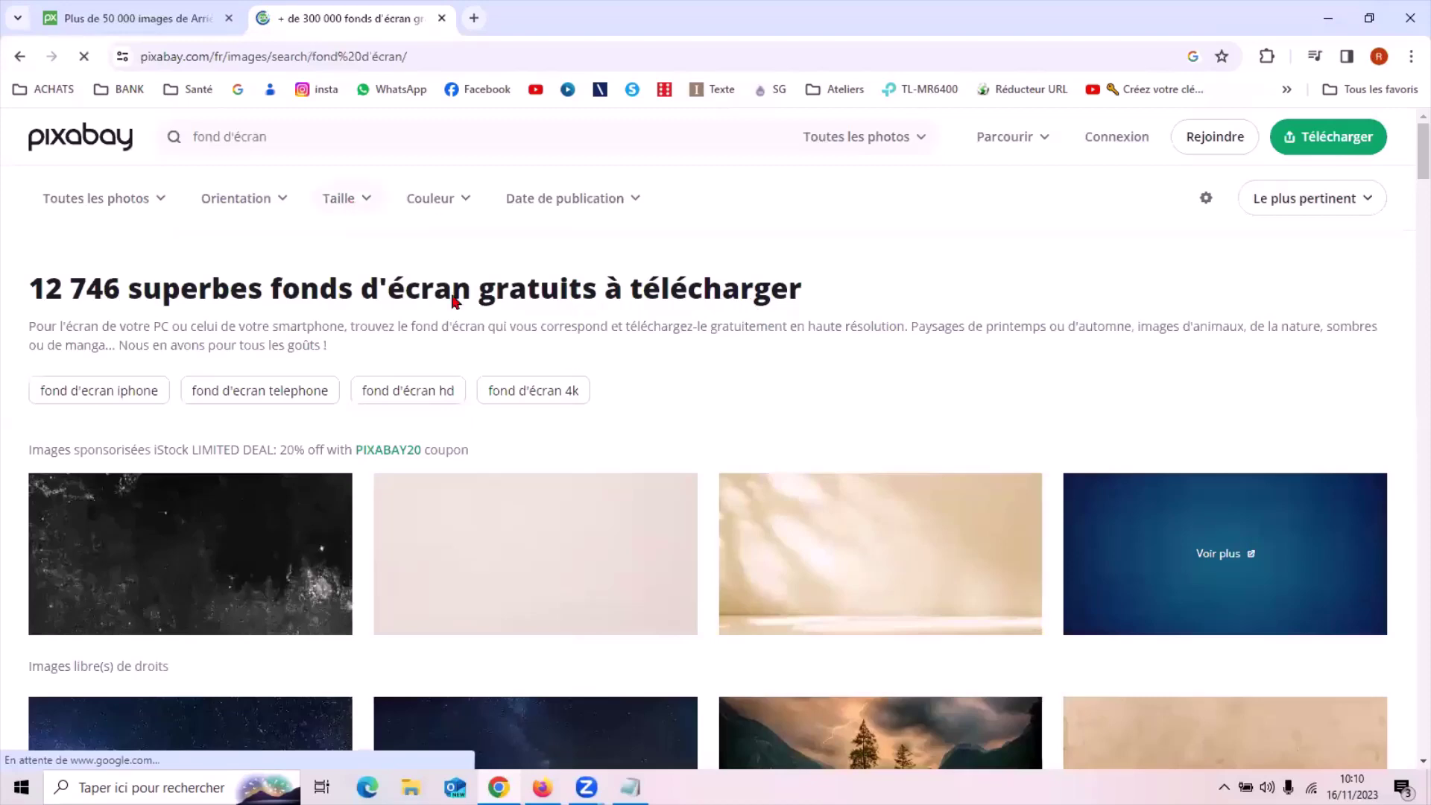
scroll(671, 399, down, 1)
scroll(673, 403, down, 8)
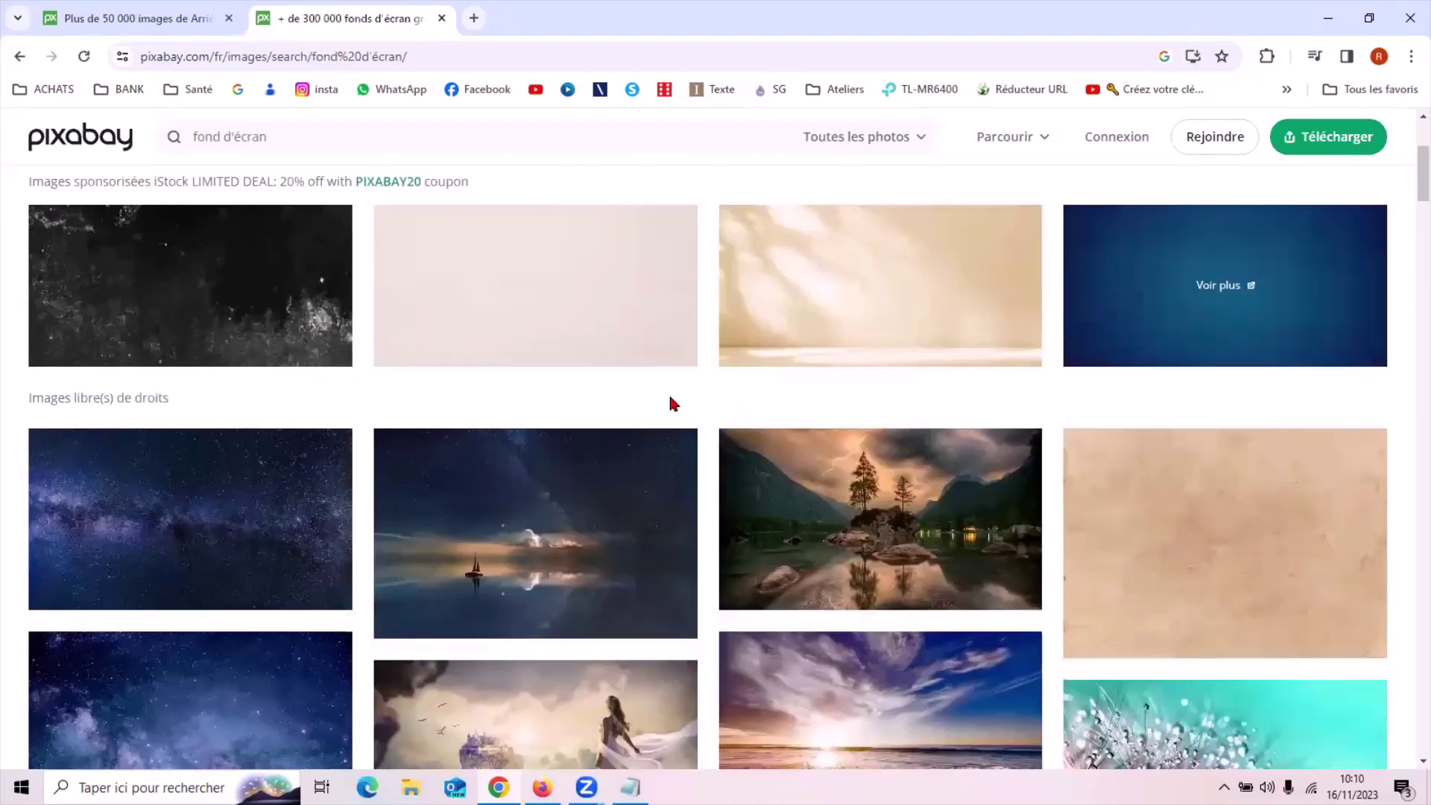
scroll(668, 403, down, 8)
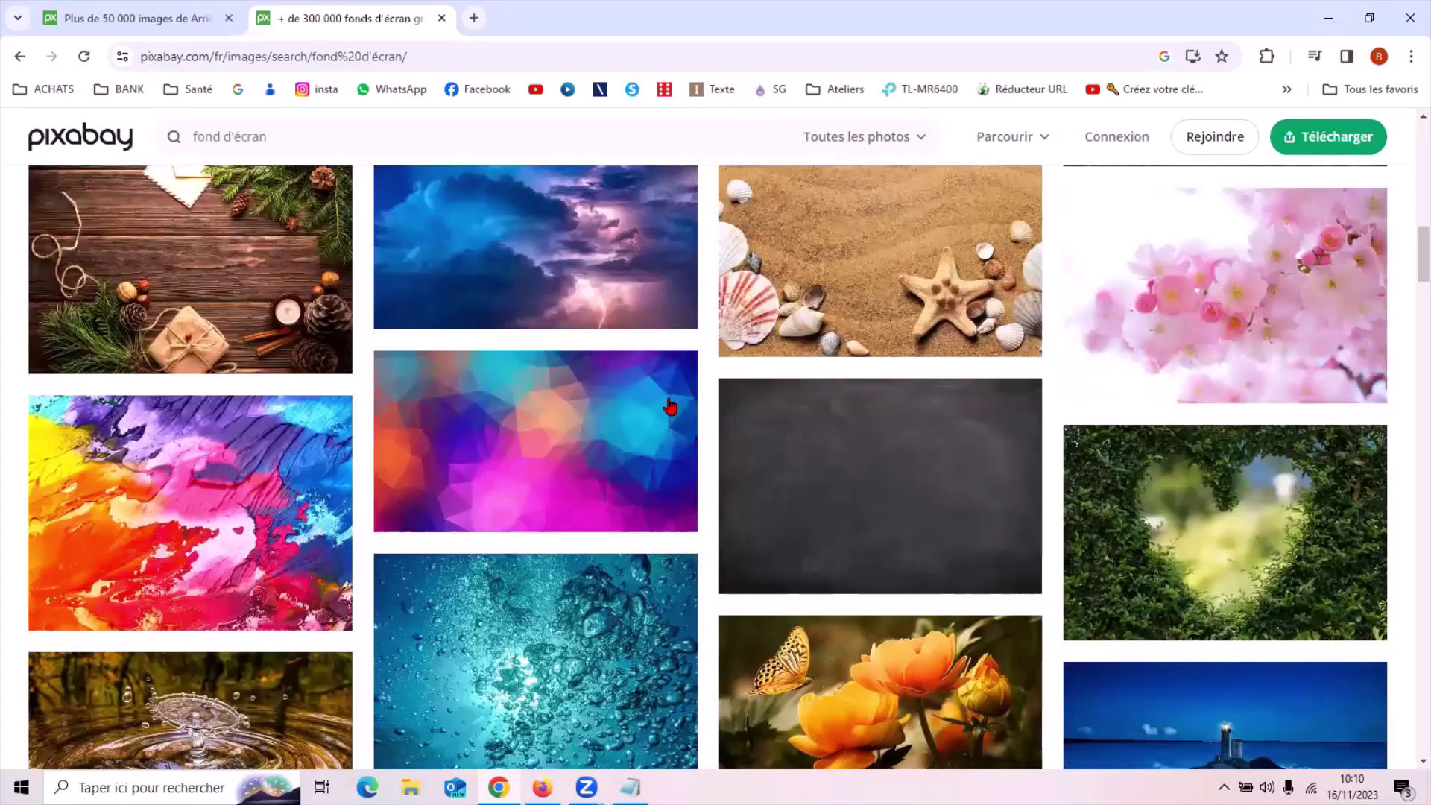
scroll(670, 406, down, 15)
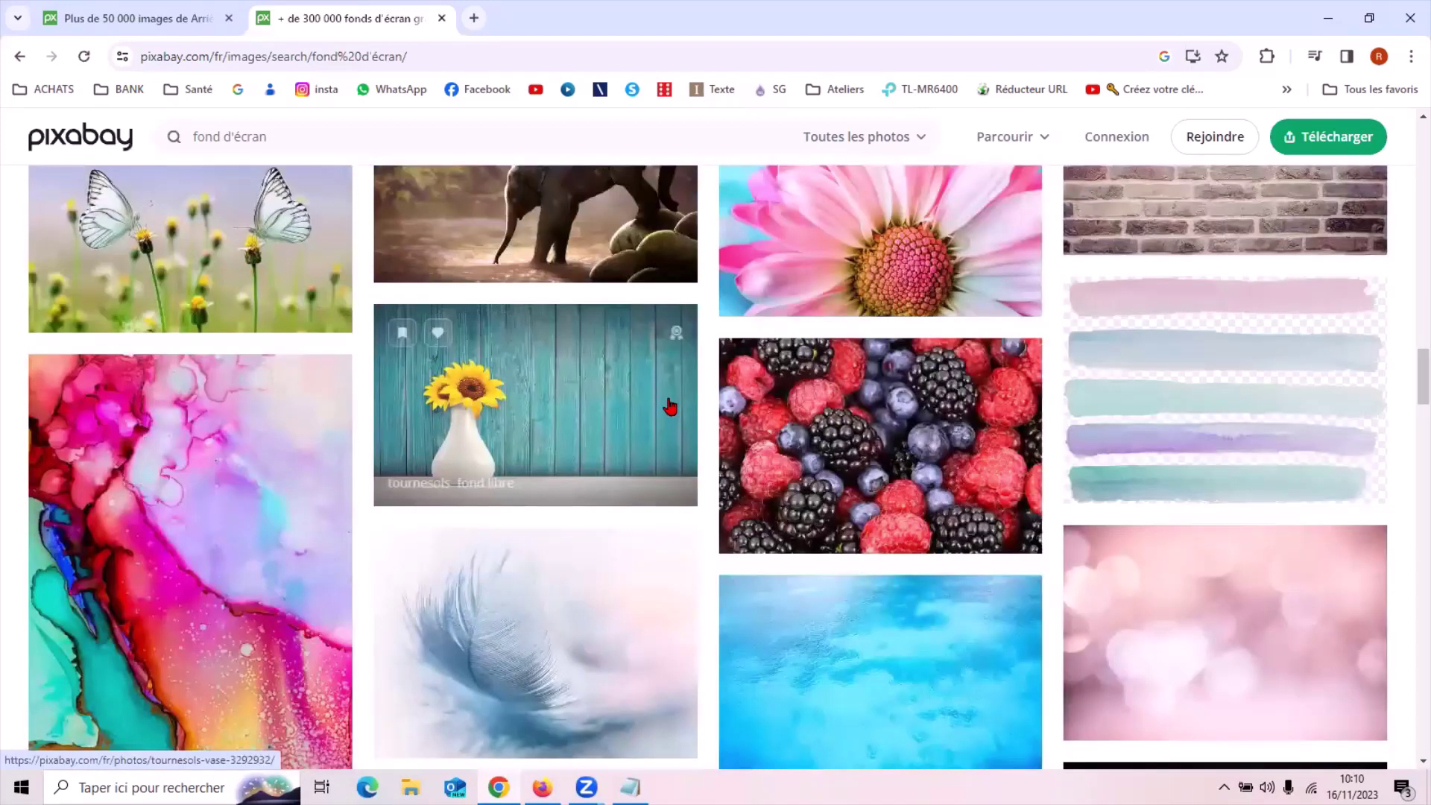
scroll(670, 406, up, 12)
scroll(670, 407, up, 8)
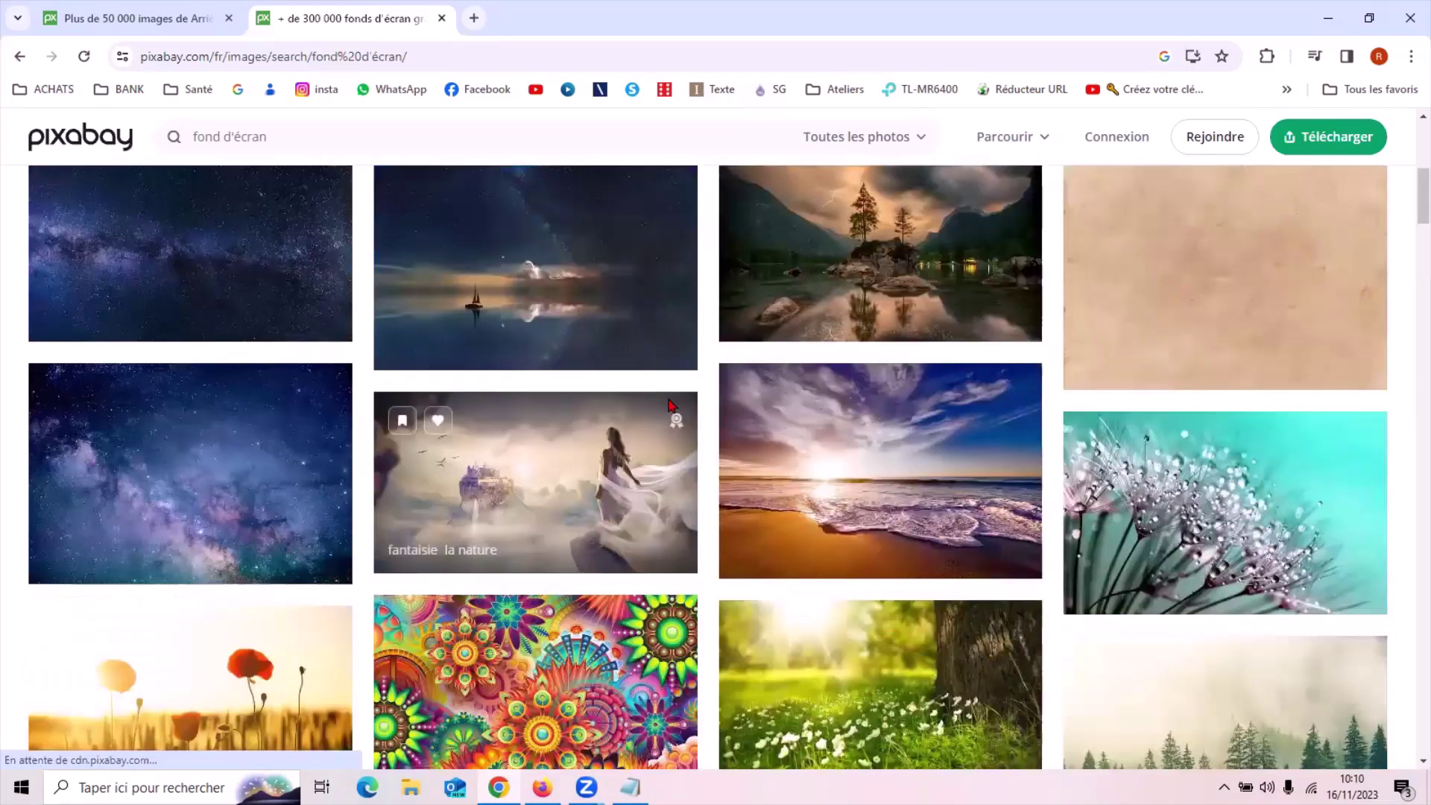
scroll(670, 407, up, 7)
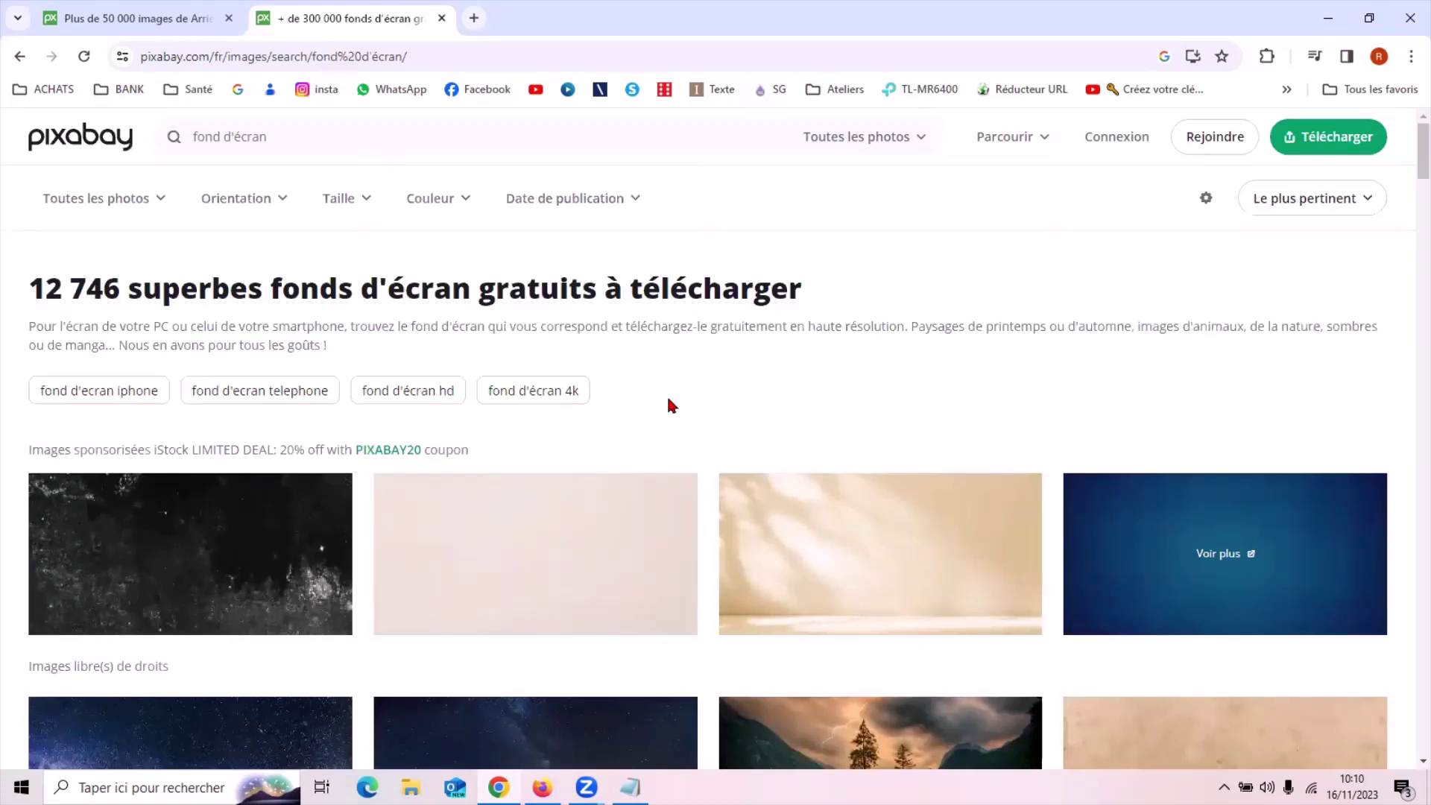
Search Pixabay for "fond d'écran nature été".
click(316, 134)
text(n)
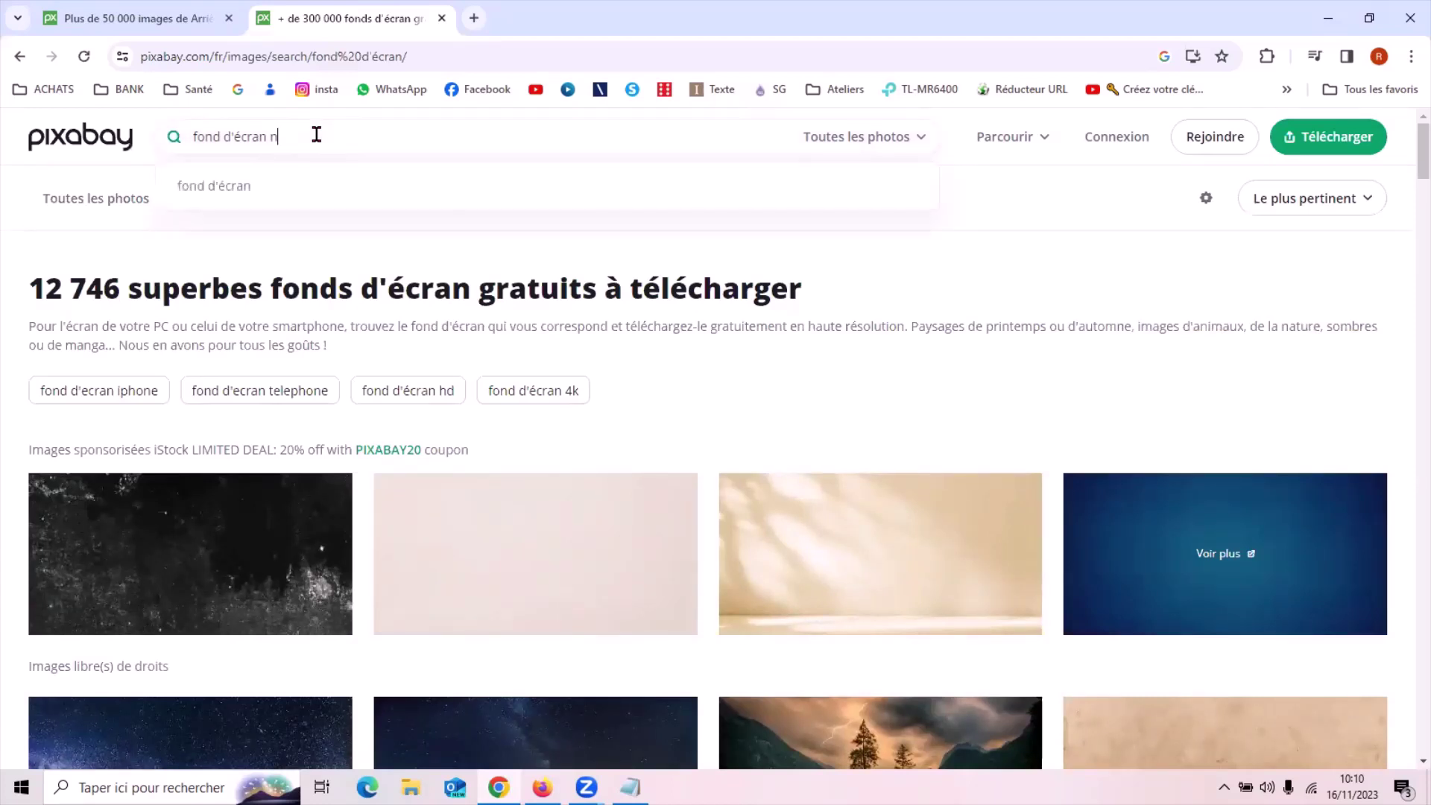
text(ature)
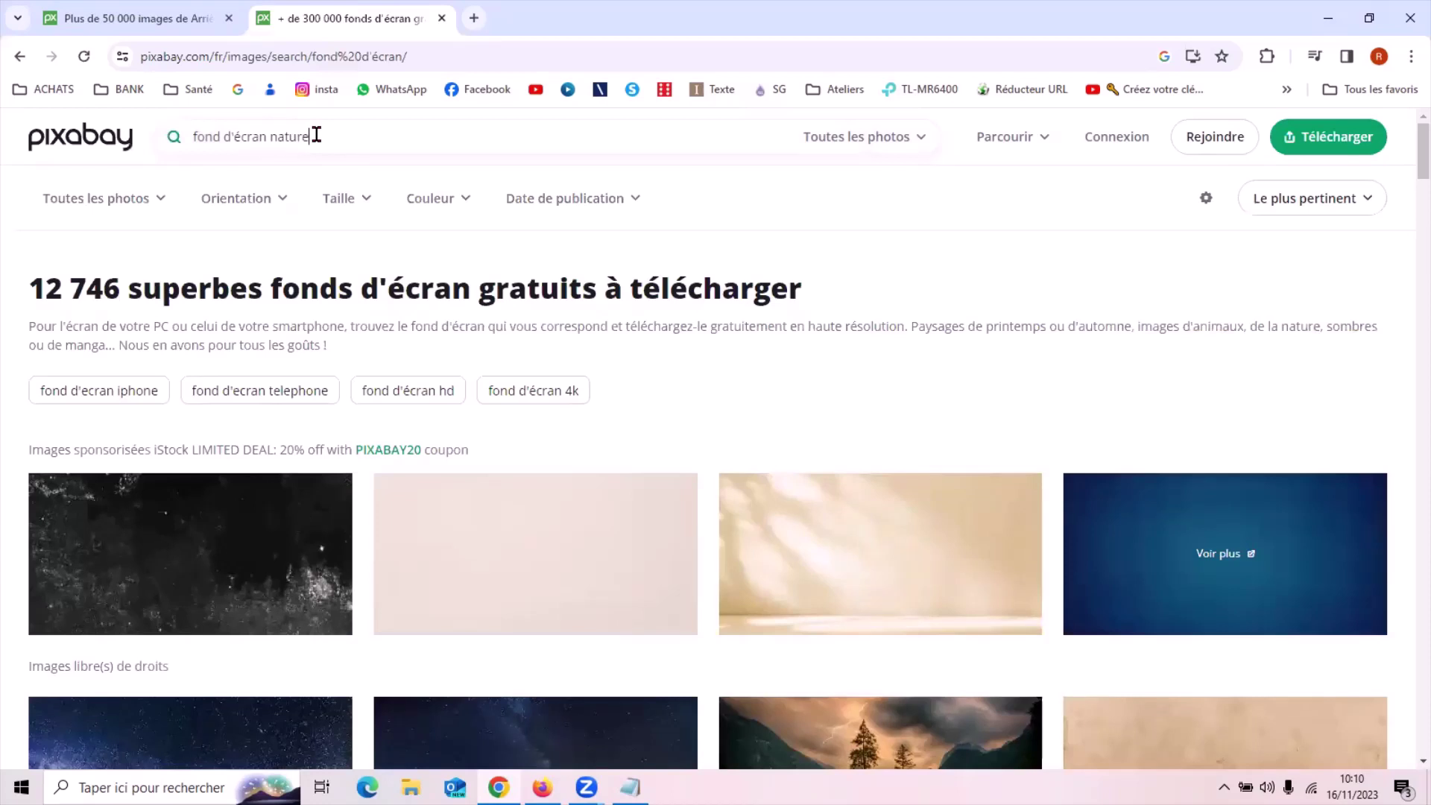
text( forê)
key(Return)
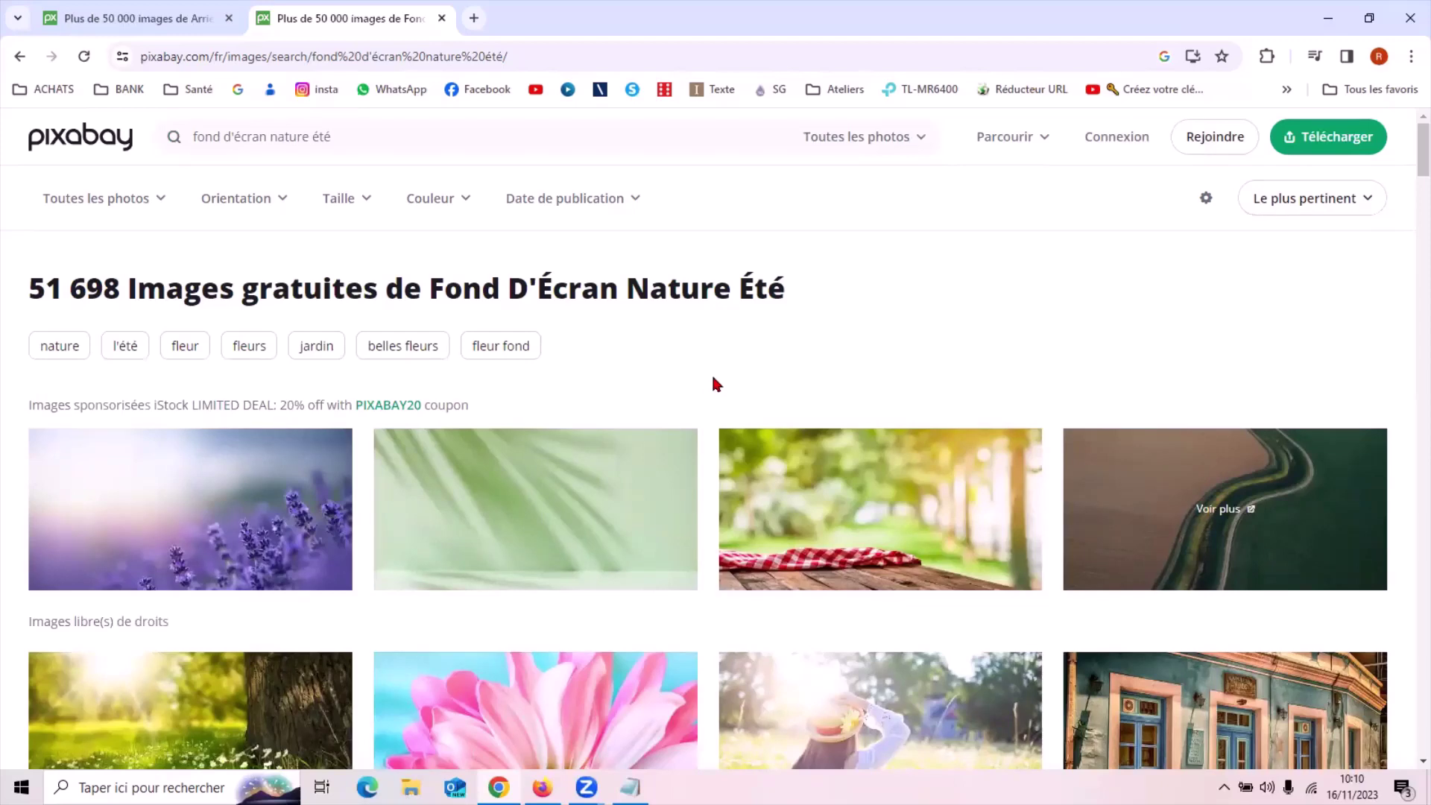
Open the photo of a sunset over dark hills from the search results and show its download sizes.
scroll(713, 378, down, 3)
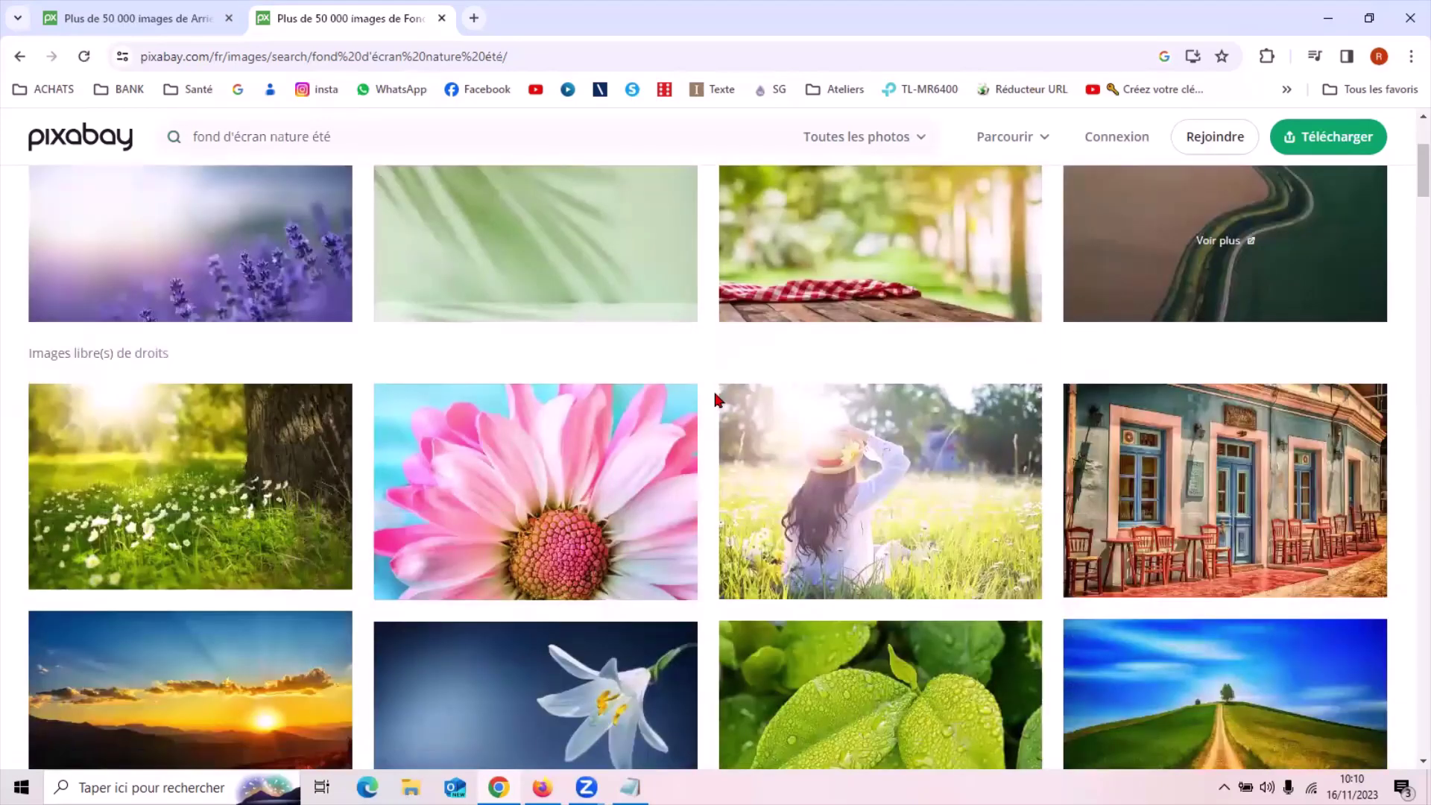
scroll(704, 377, down, 1)
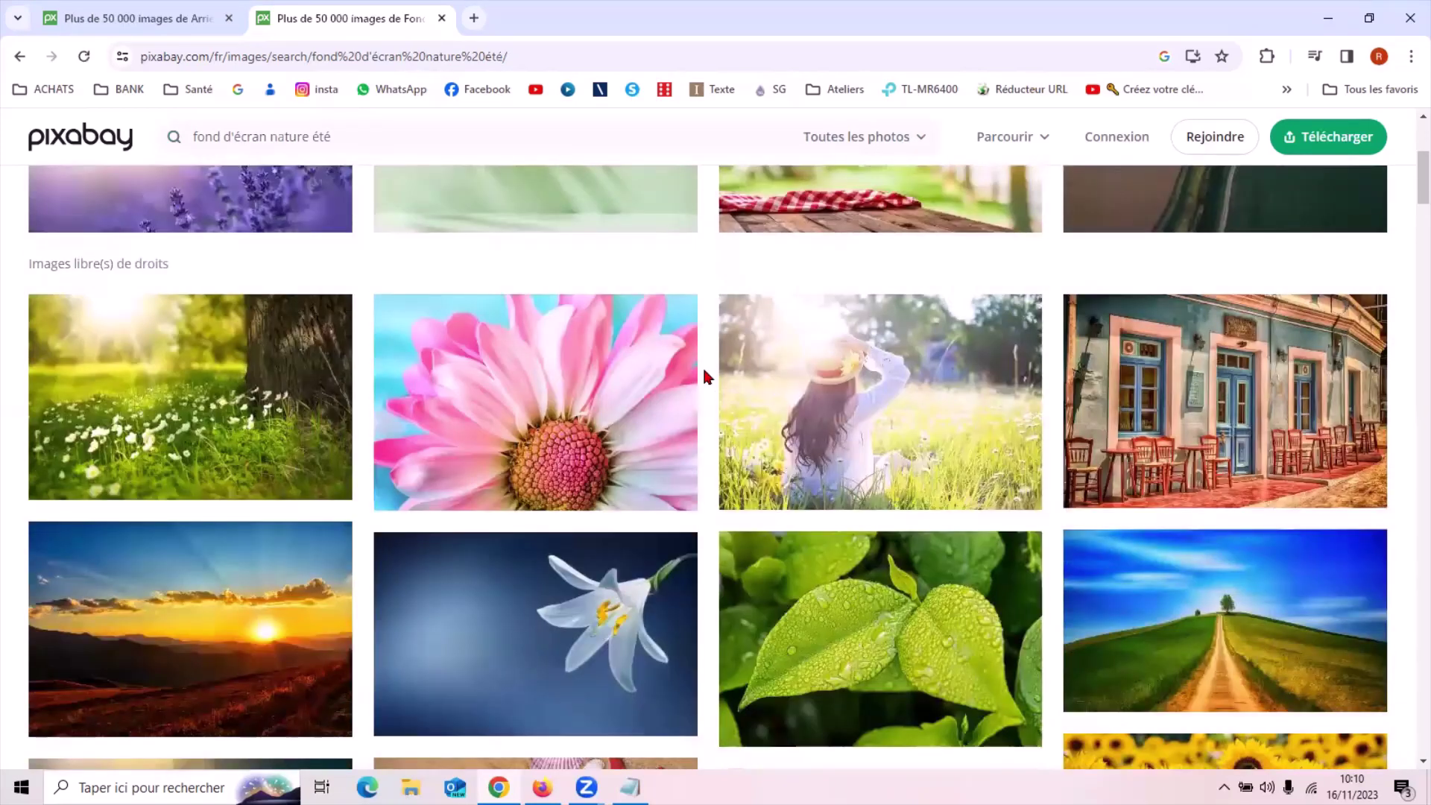
scroll(707, 376, down, 1)
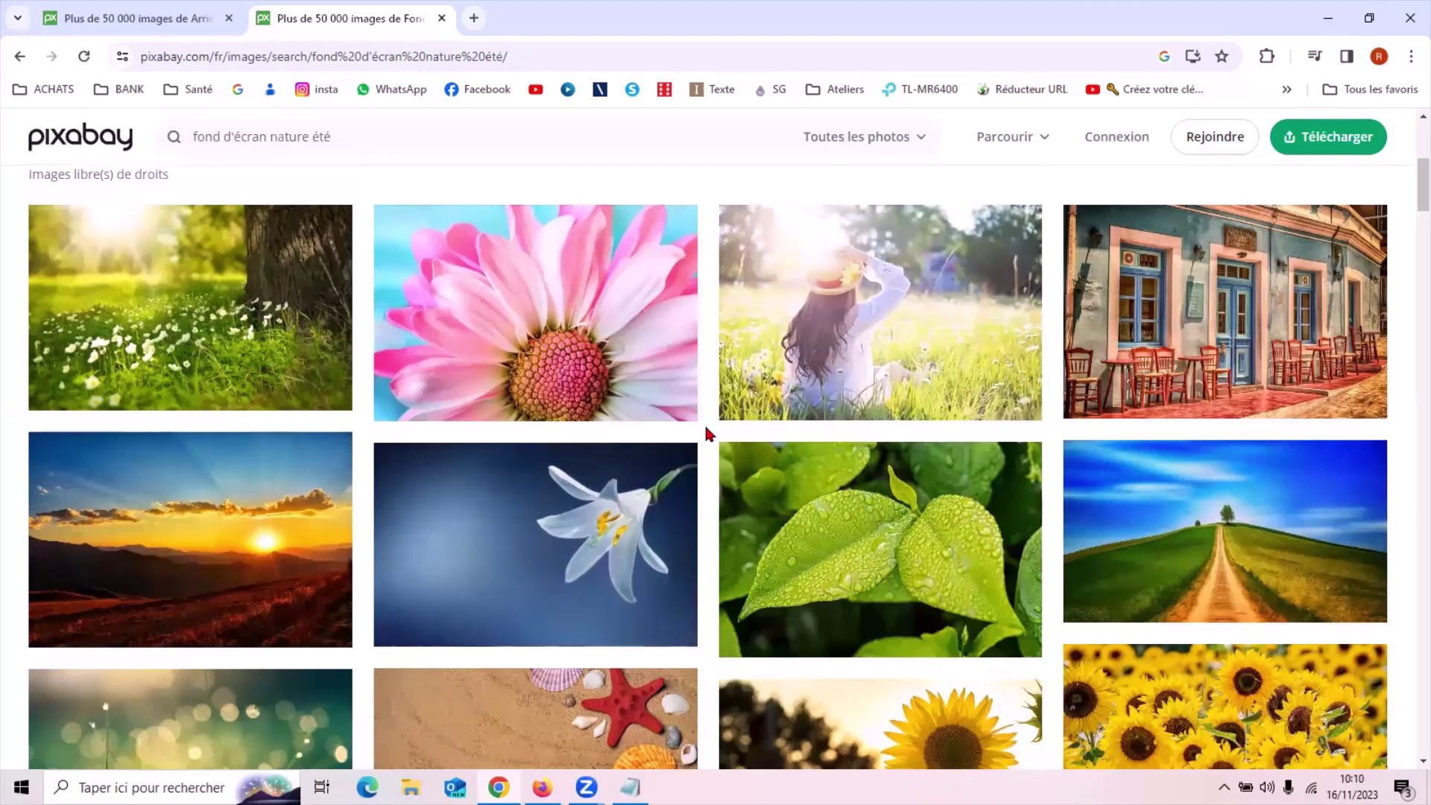
scroll(708, 434, down, 1)
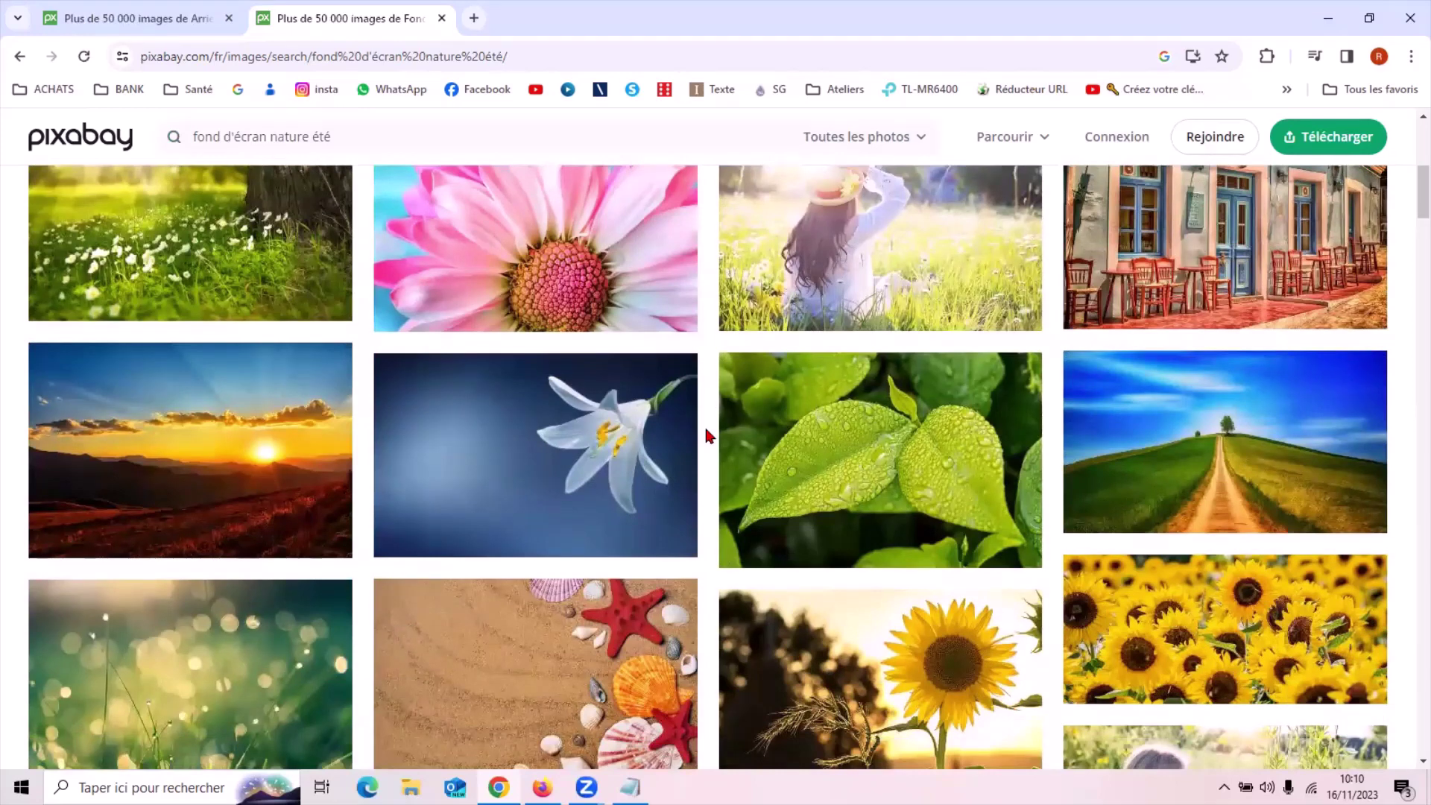
click(176, 459)
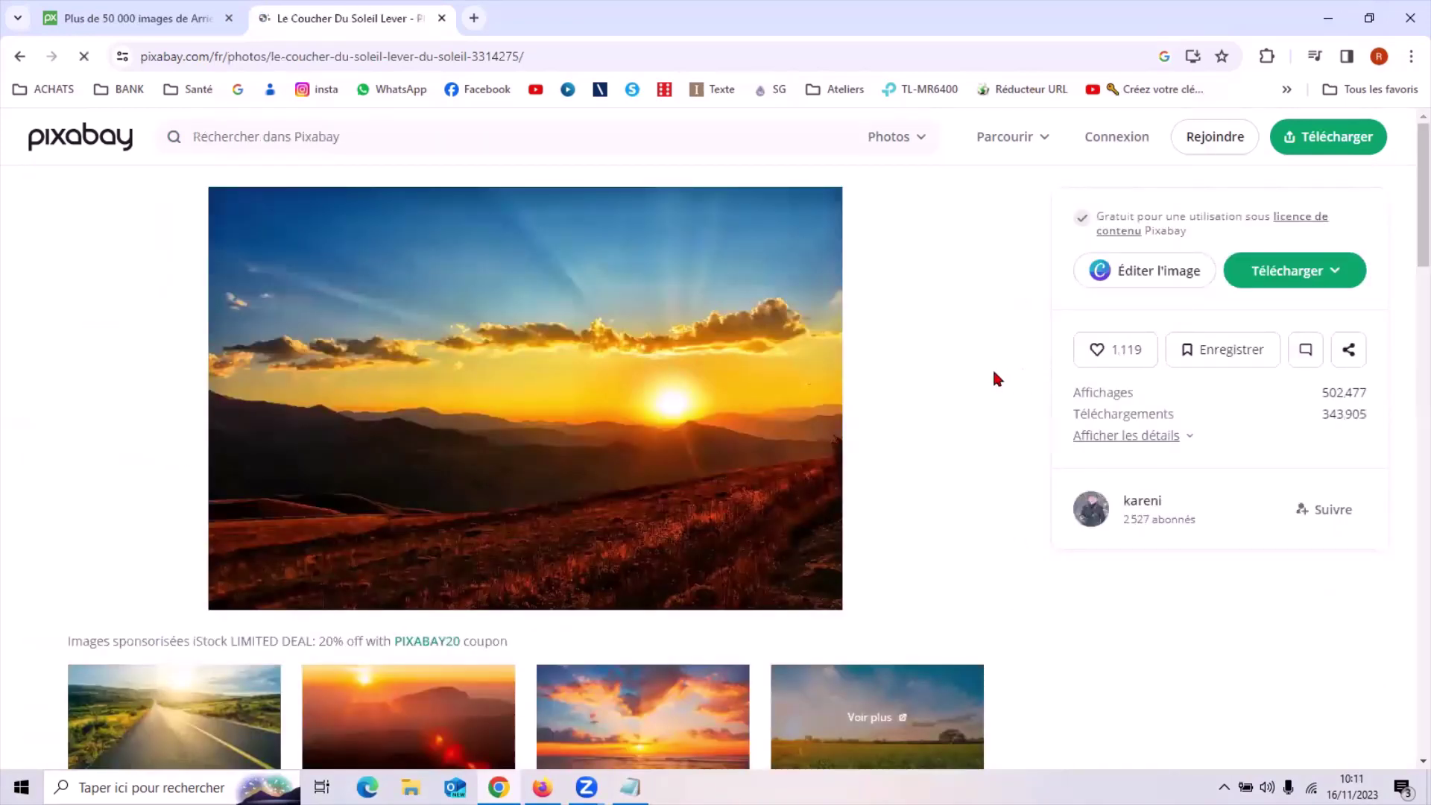
scroll(991, 365, down, 1)
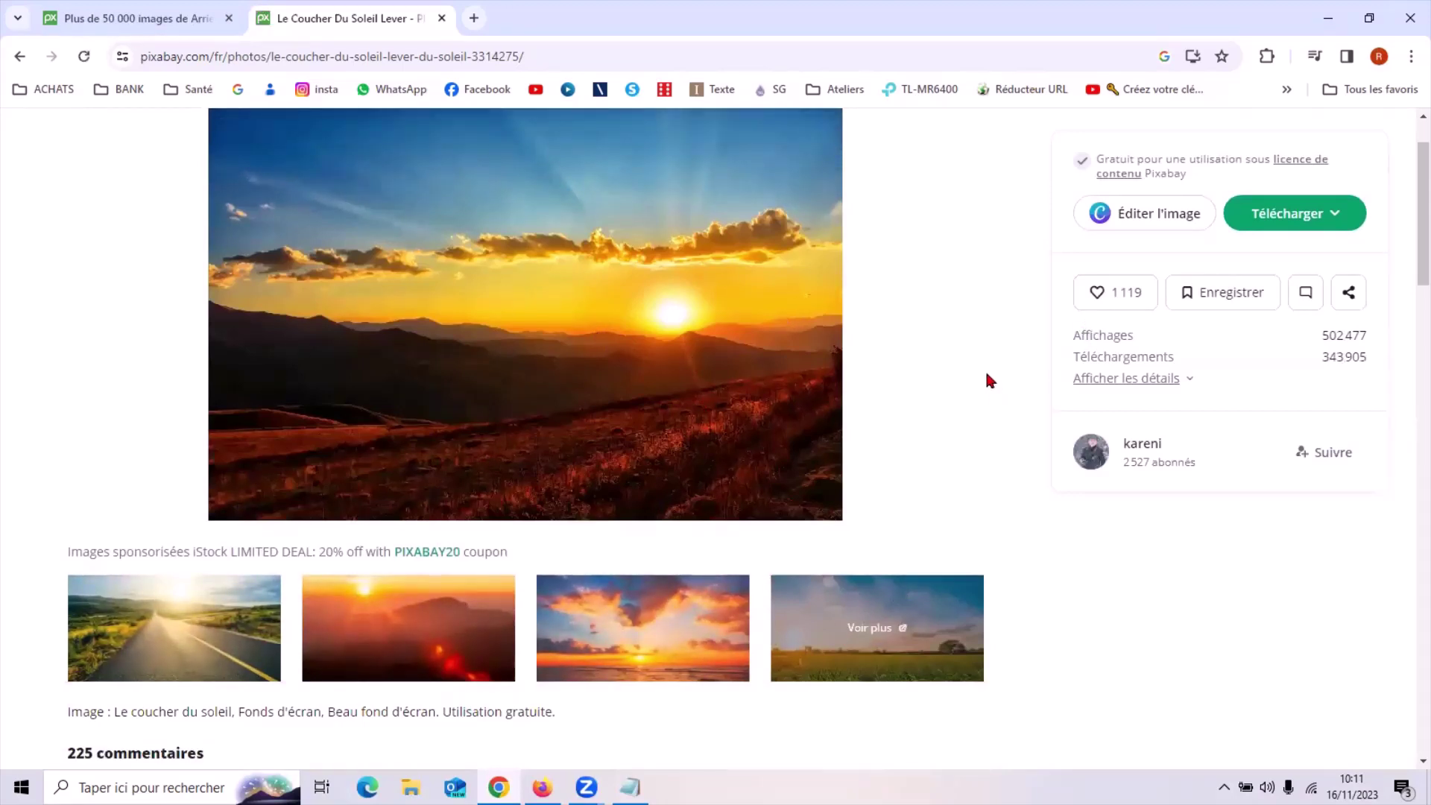
scroll(986, 374, up, 1)
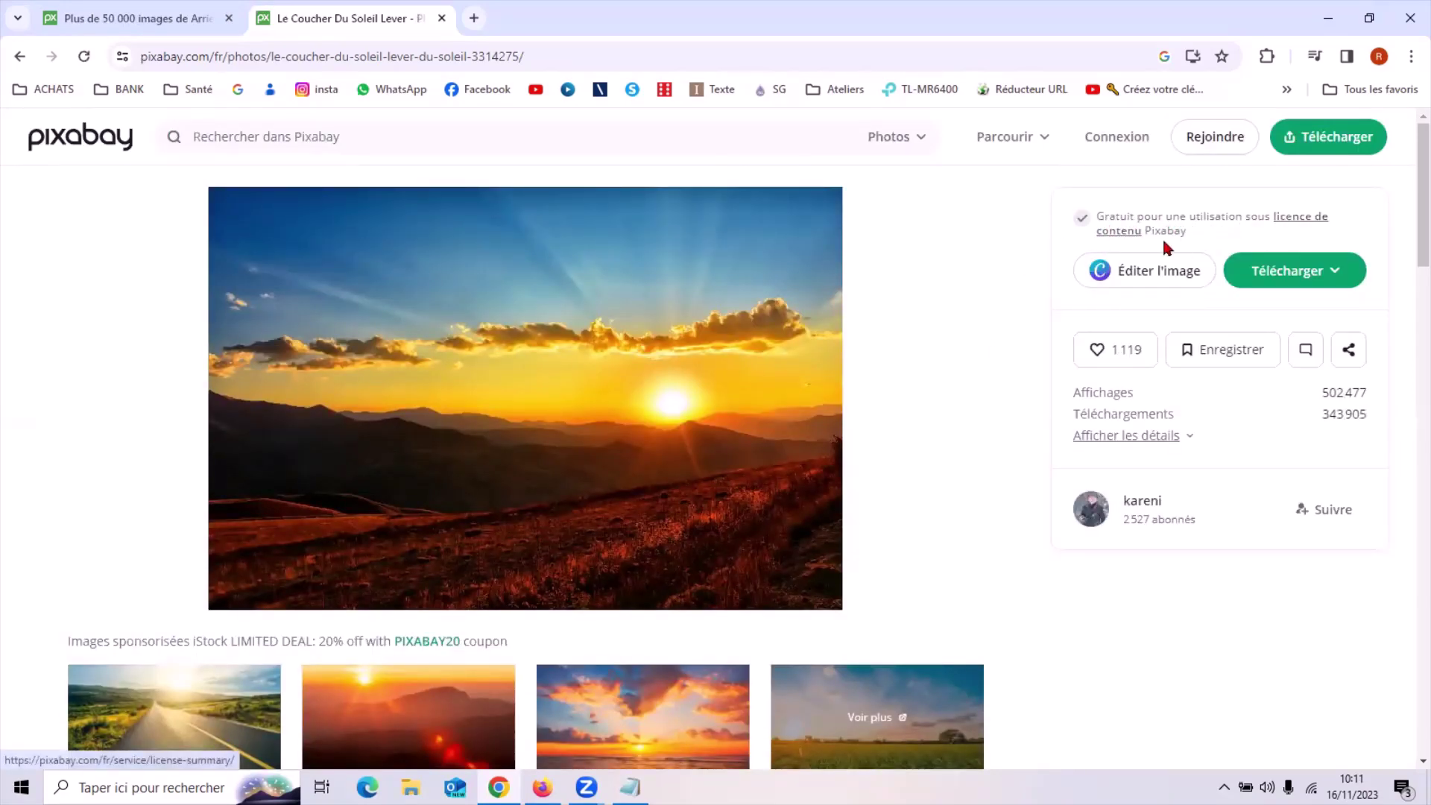
click(1291, 278)
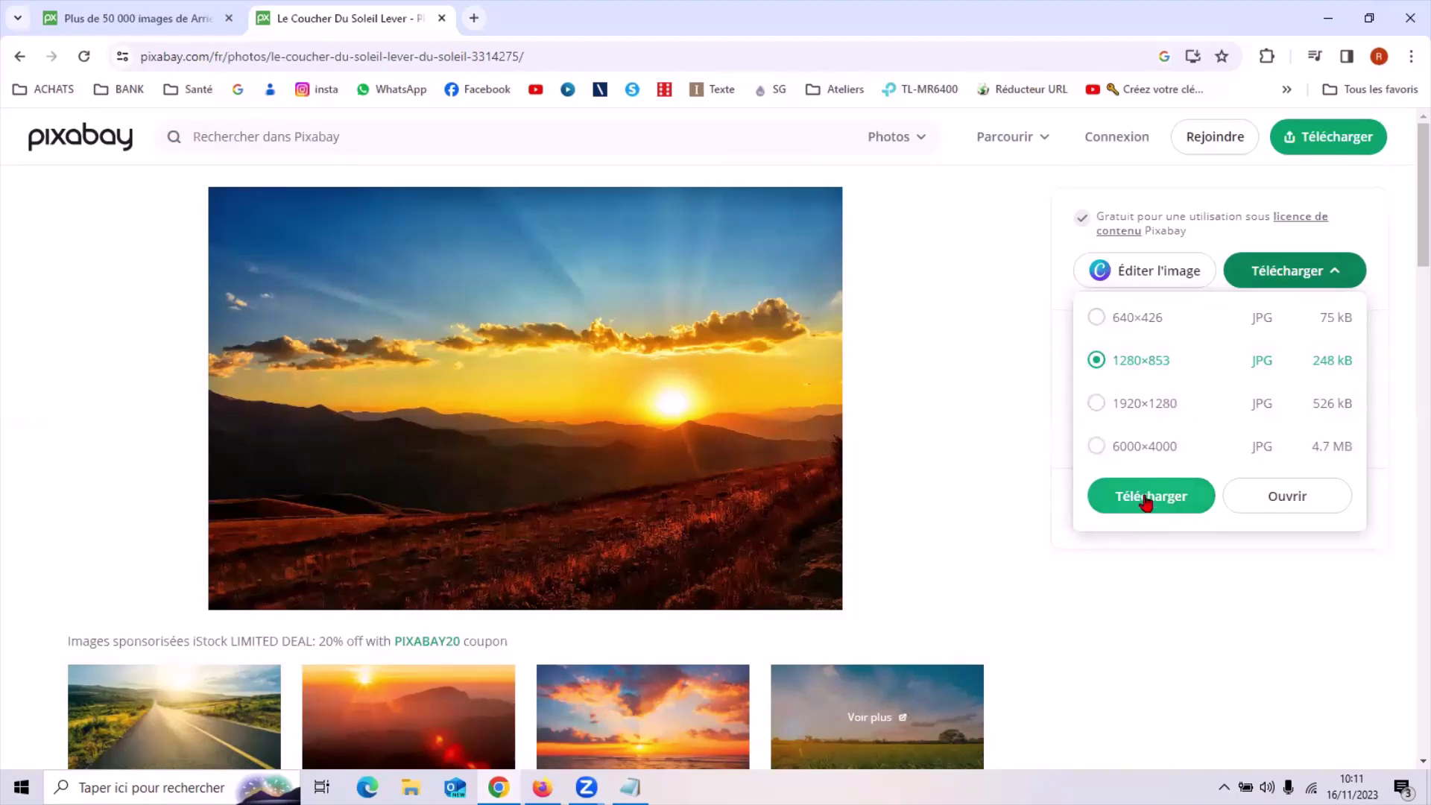
Take the browser window out of full screen, move it towards the desktop's upper-left corner and enlarge it to cover most of the desktop.
click(1370, 18)
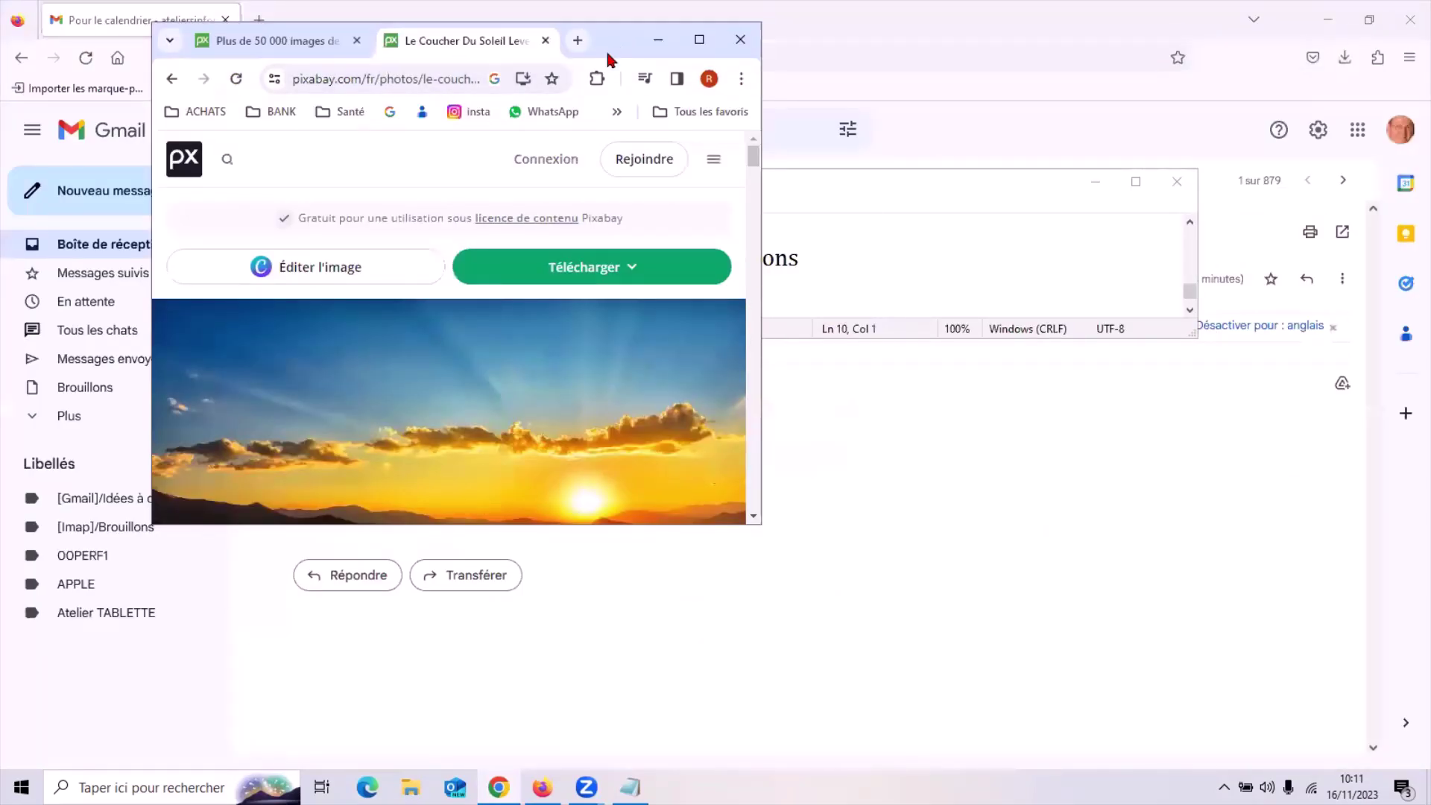
drag(608, 59, 471, 73)
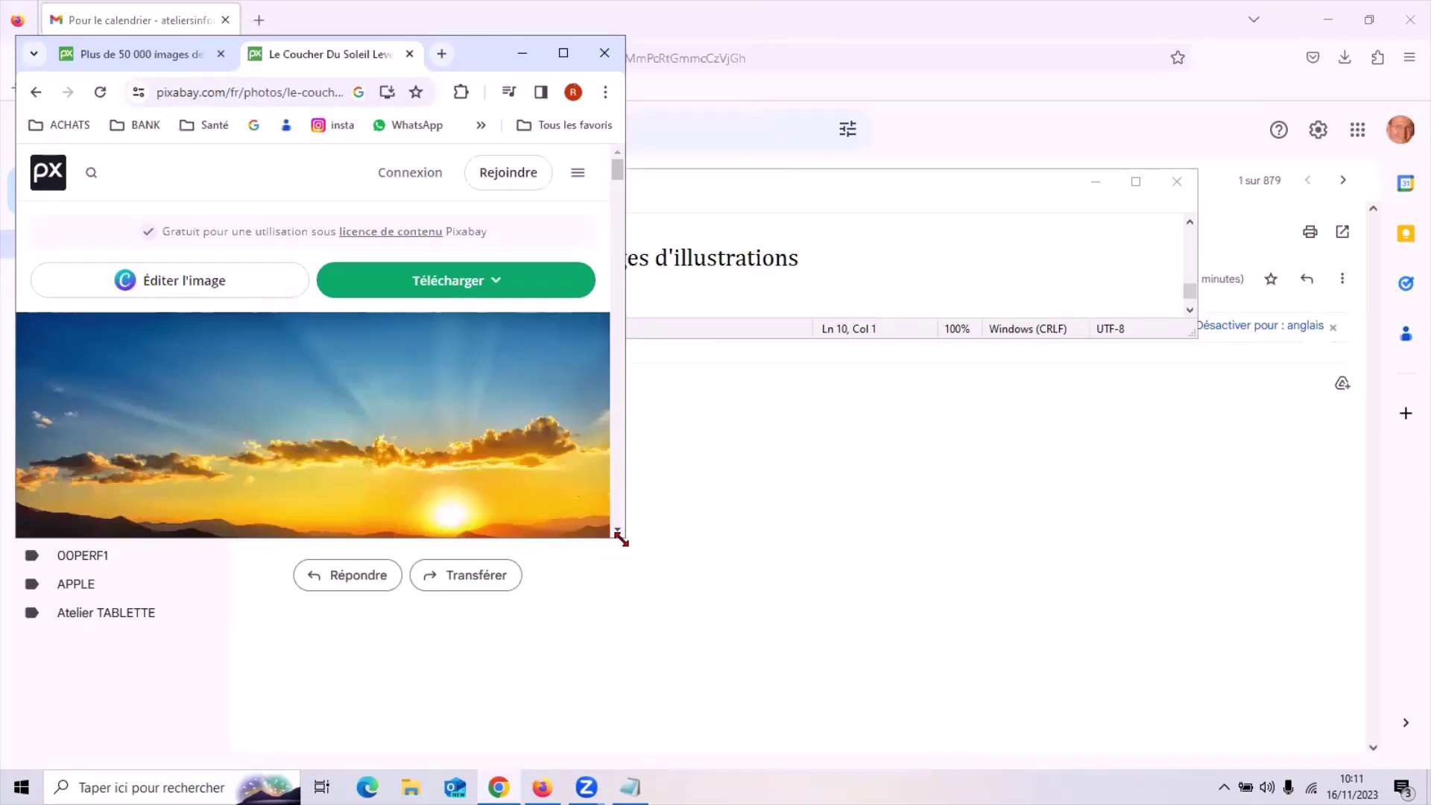
drag(622, 539, 1176, 745)
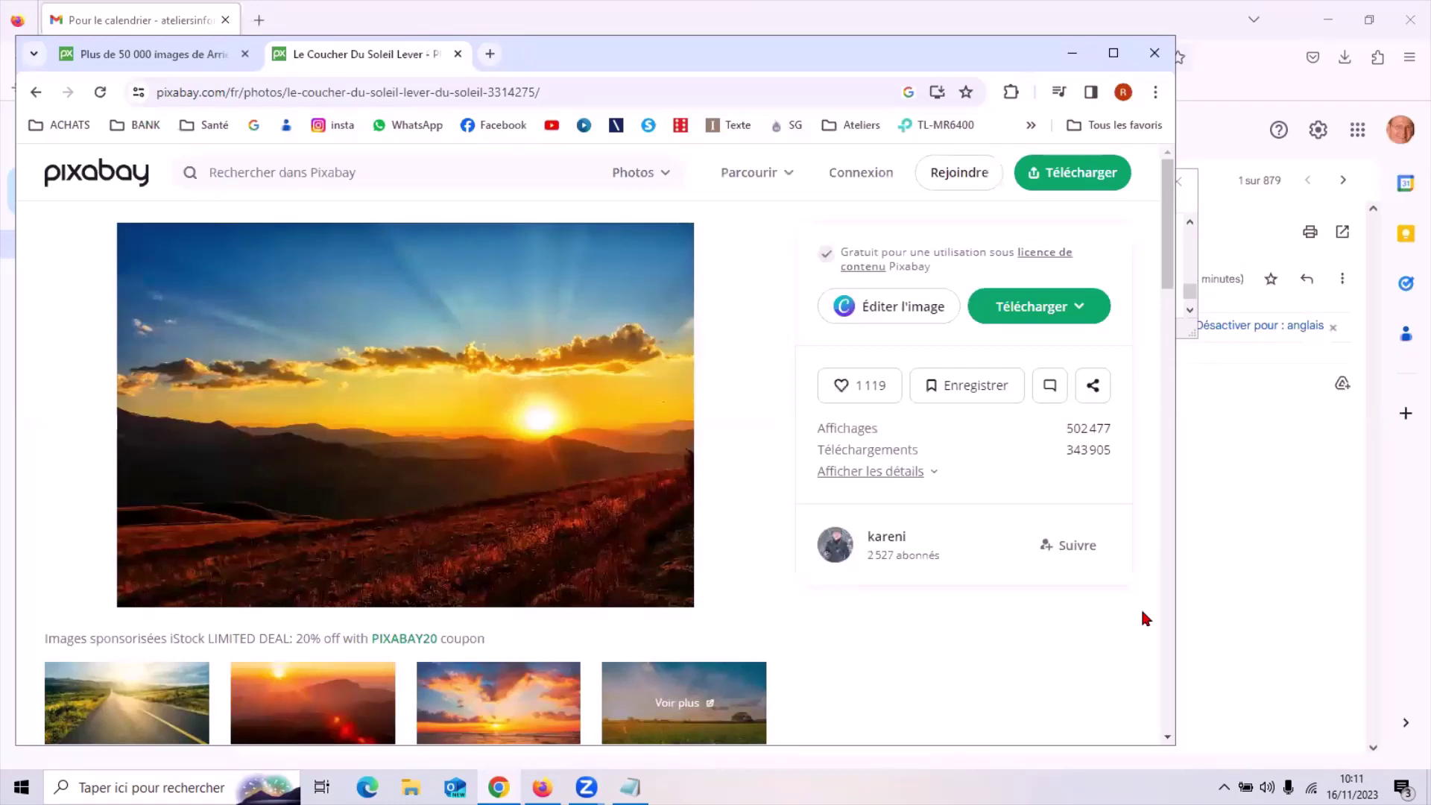
Download the sunset photo as a JPG at 1280×853.
click(1033, 312)
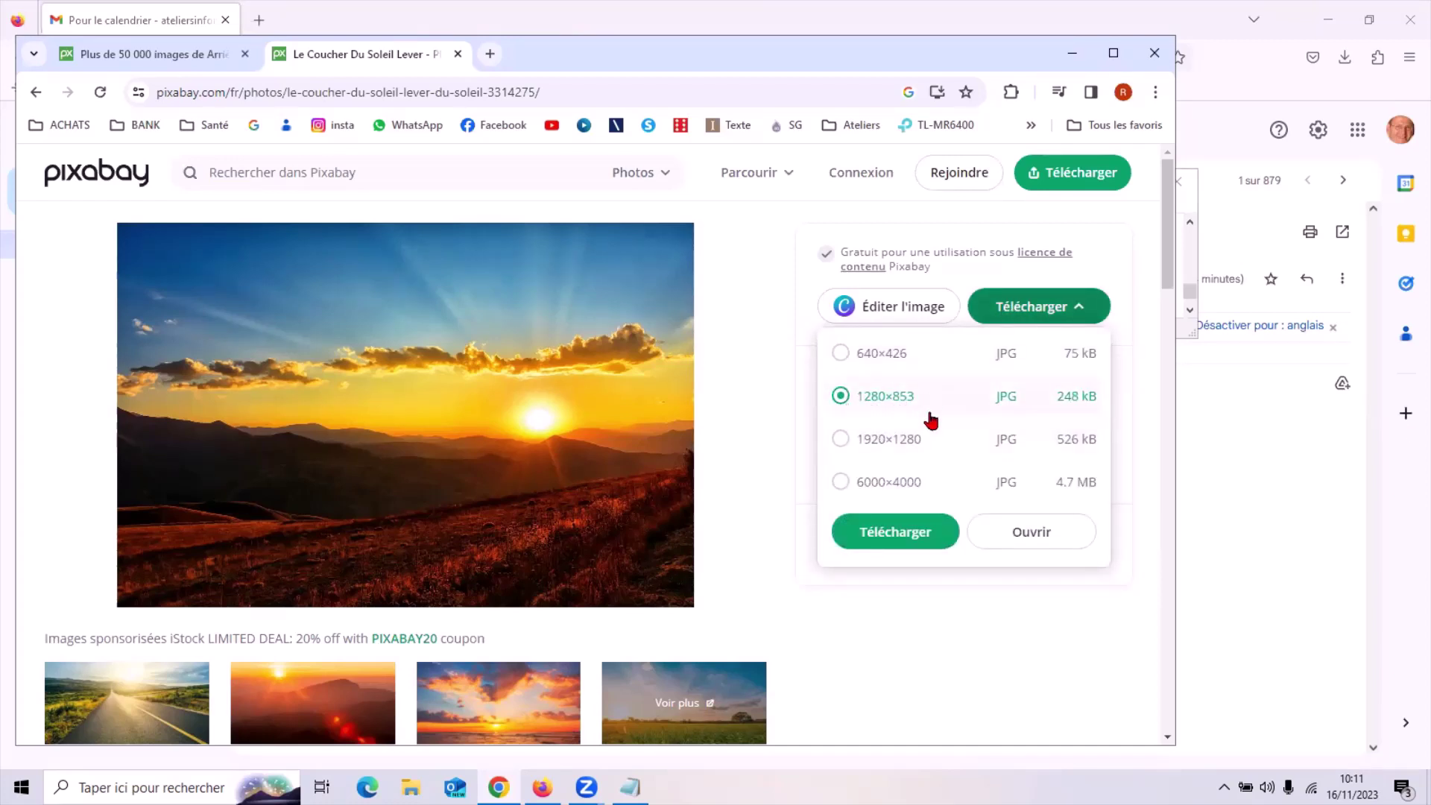
click(889, 534)
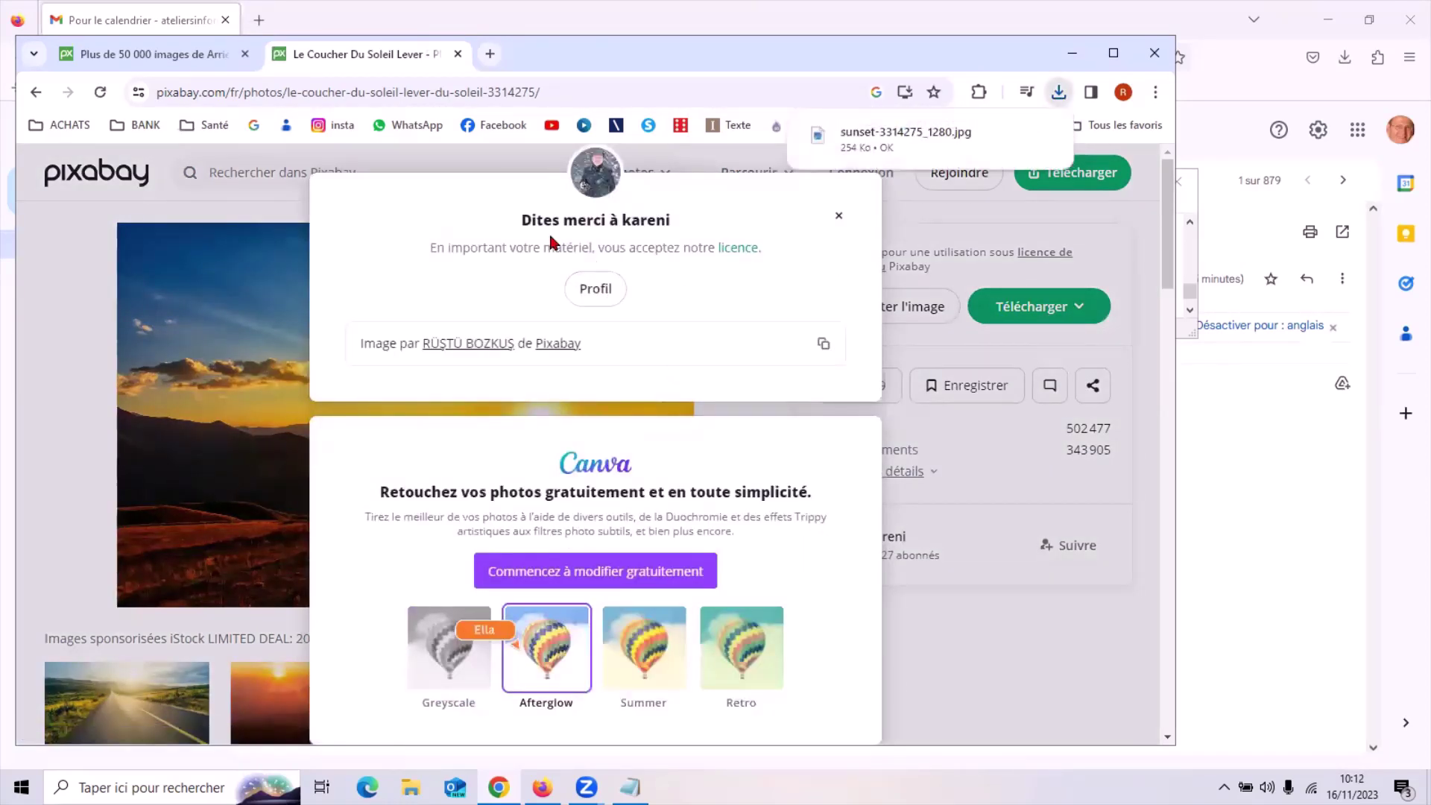
scroll(687, 343, down, 3)
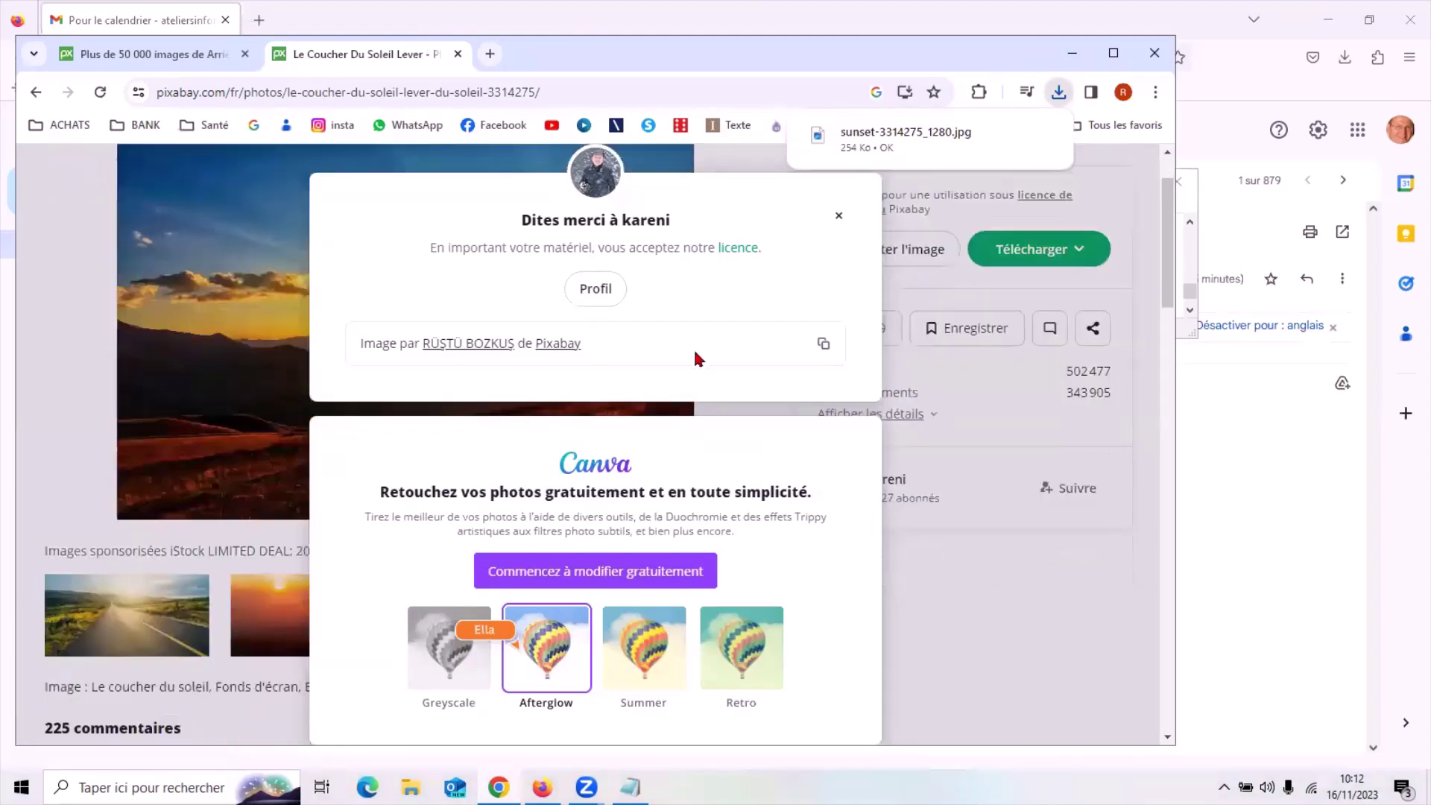
scroll(829, 475, down, 1)
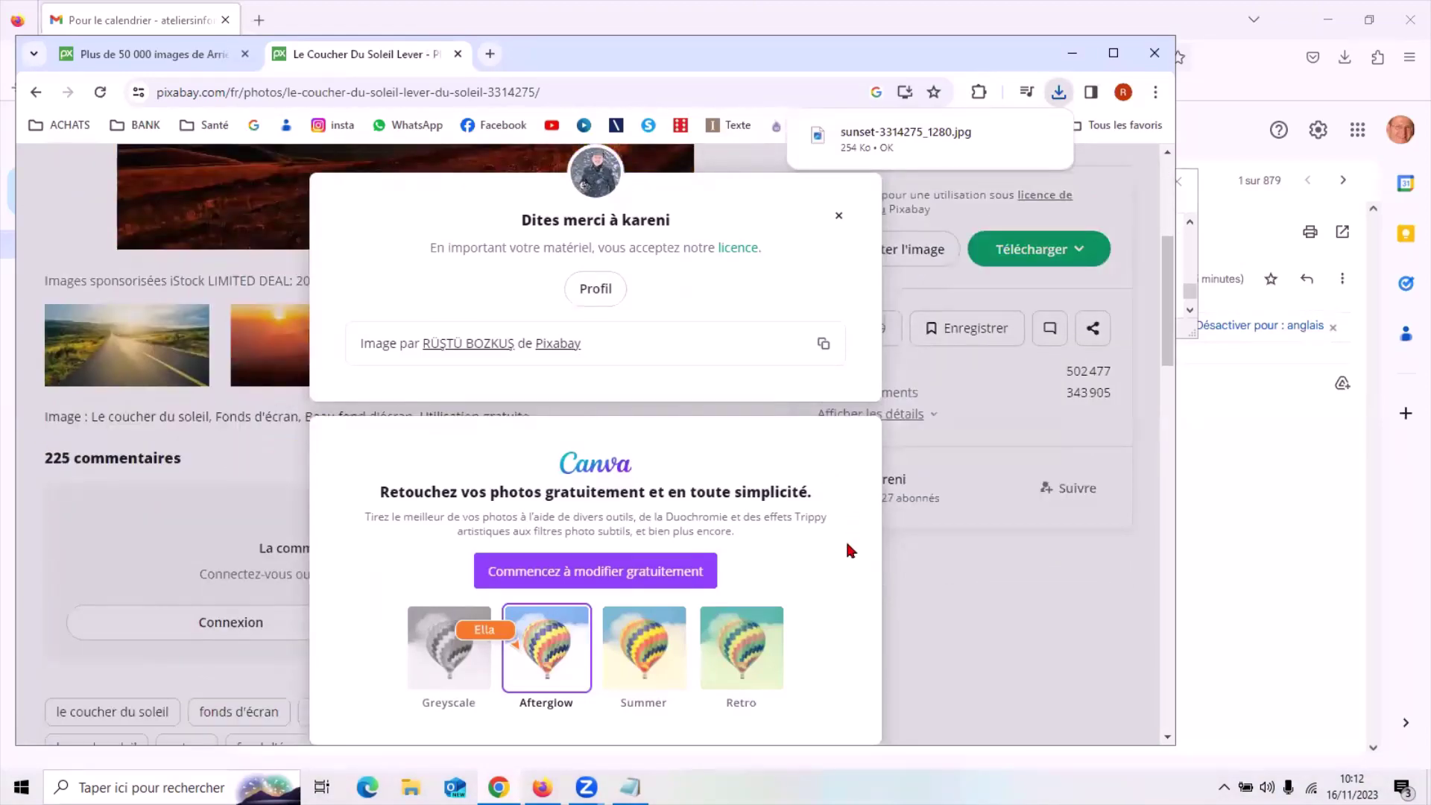
scroll(839, 525, down, 3)
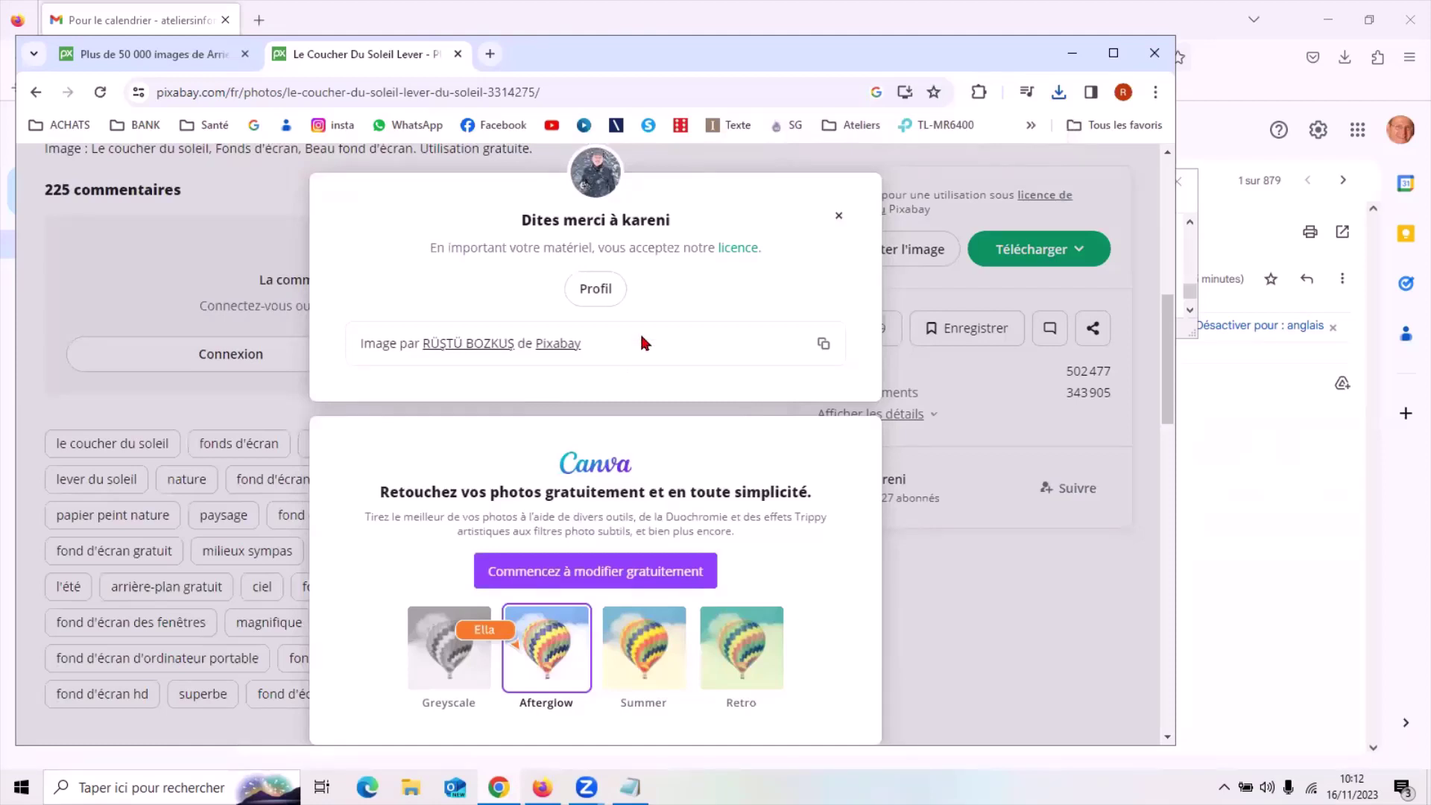
Check the browser's recent downloads and dismiss the photo's thank-you dialog.
click(1059, 92)
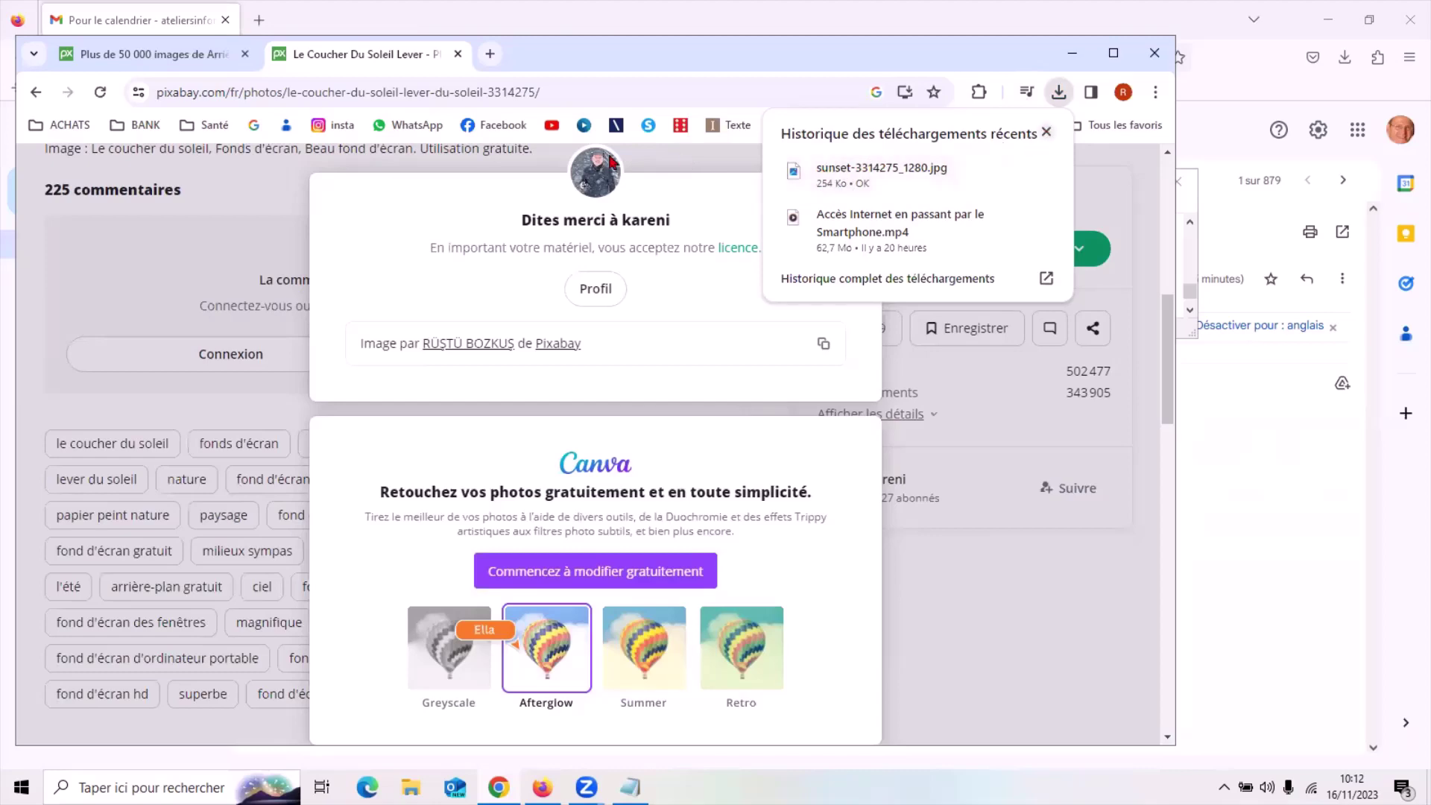
click(697, 167)
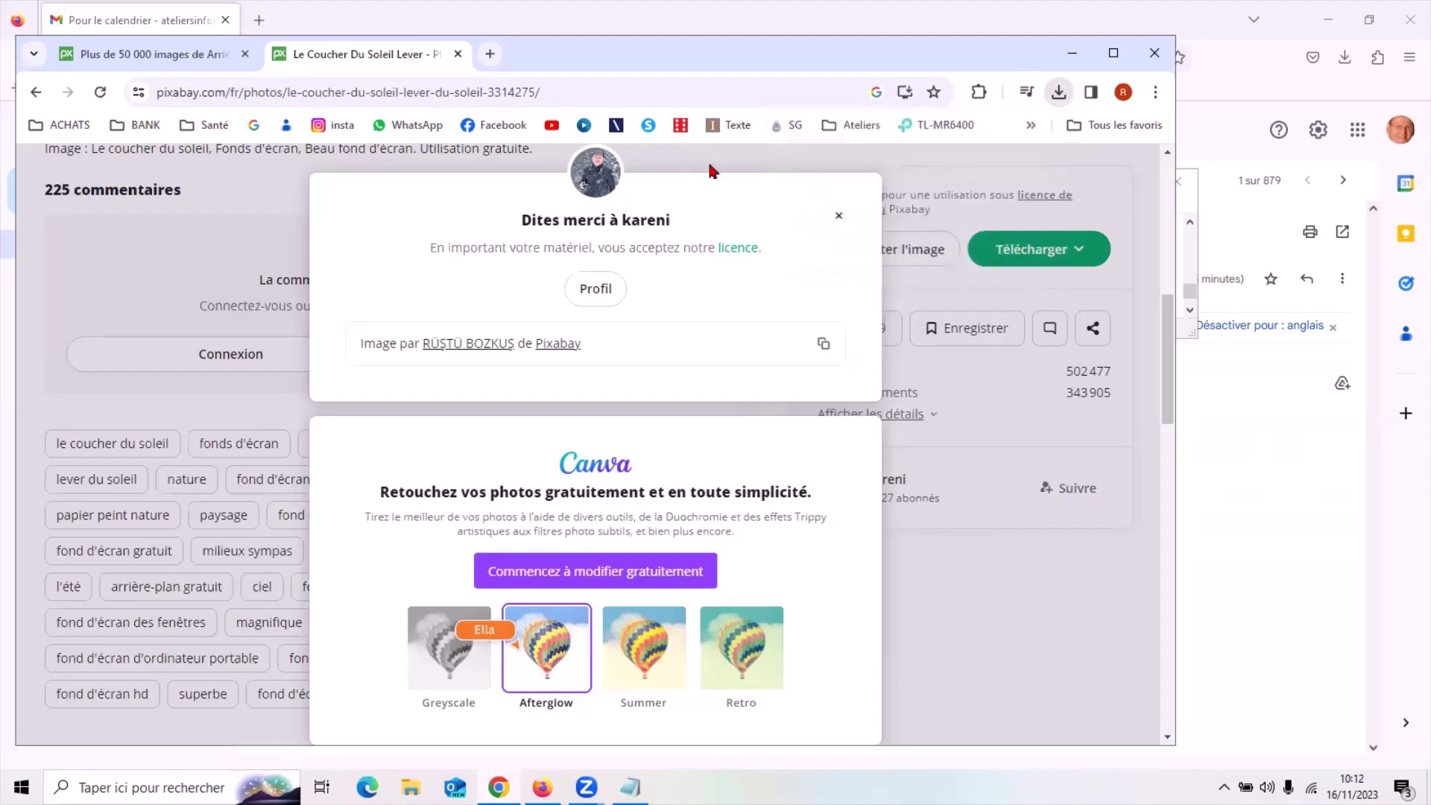
click(840, 218)
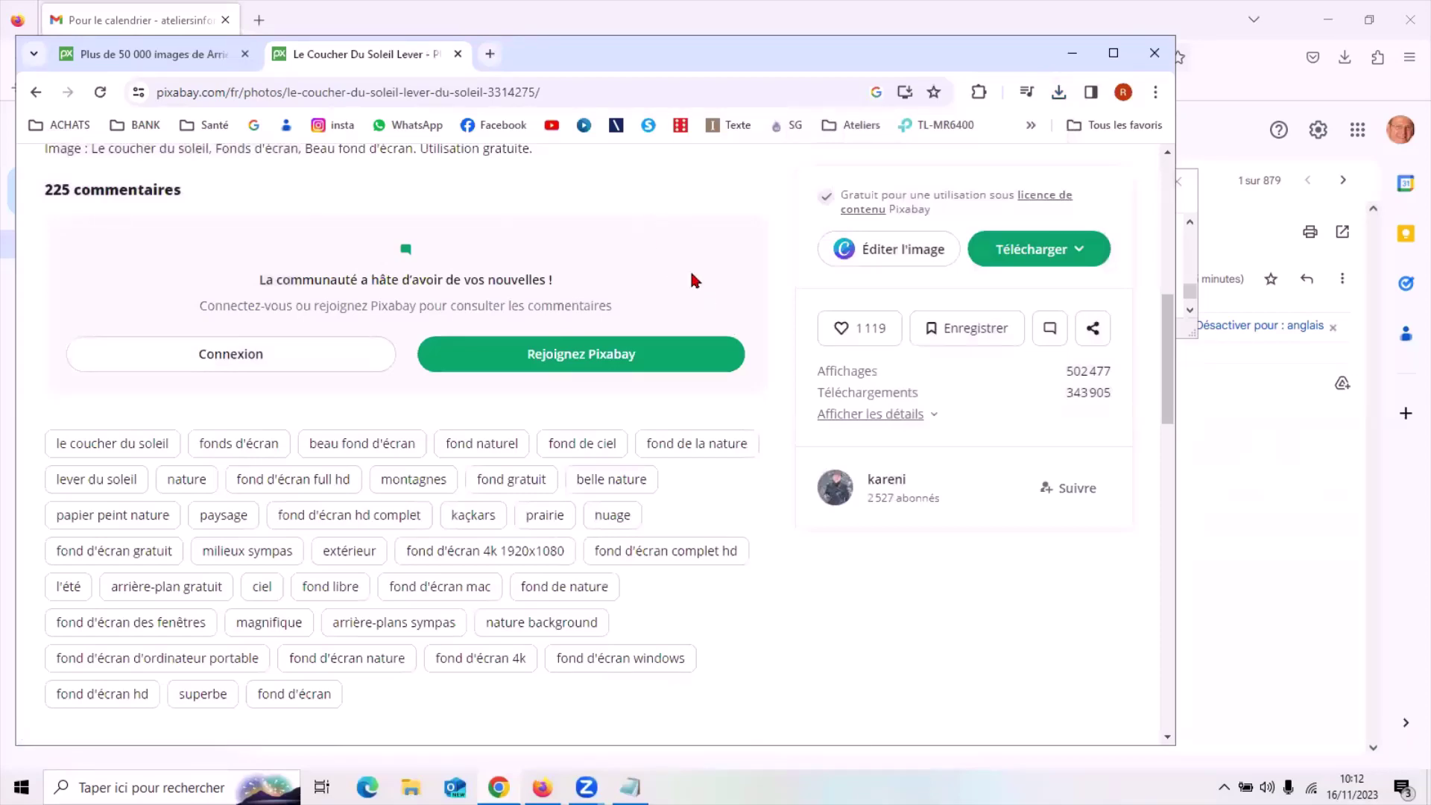
View the additional sponsored iStock images offered below the sunset photo, and close the iStock page.
scroll(692, 280, up, 5)
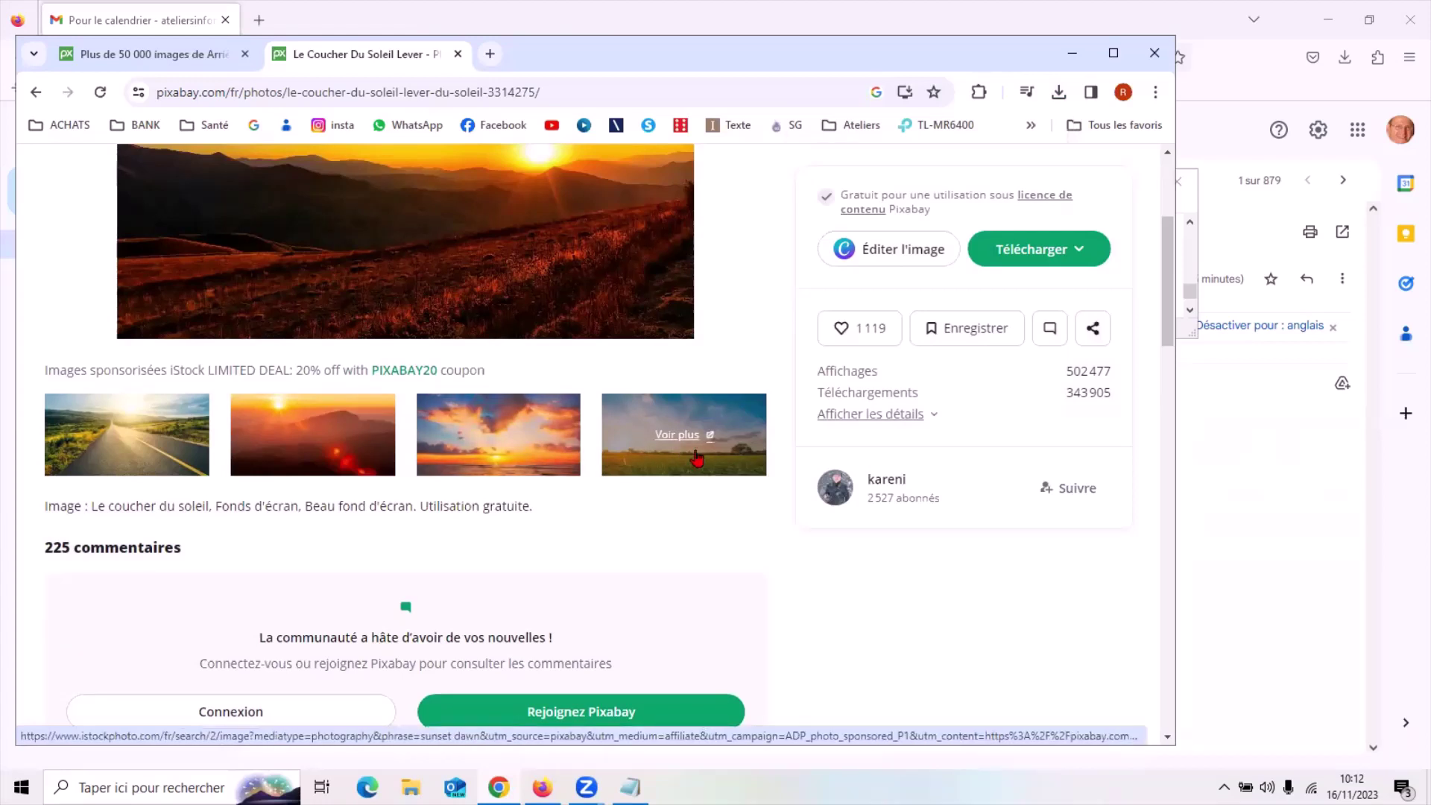
click(630, 419)
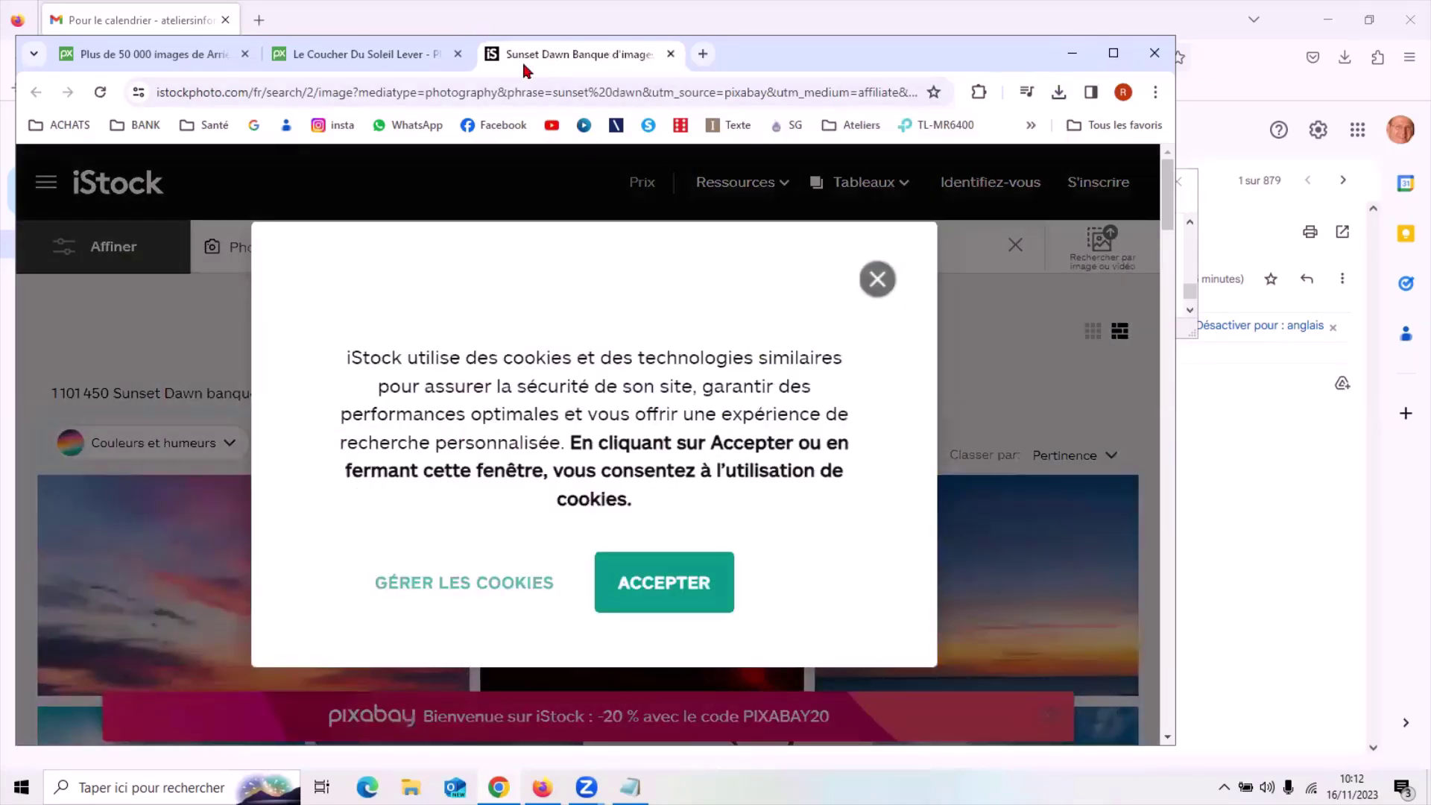
click(672, 54)
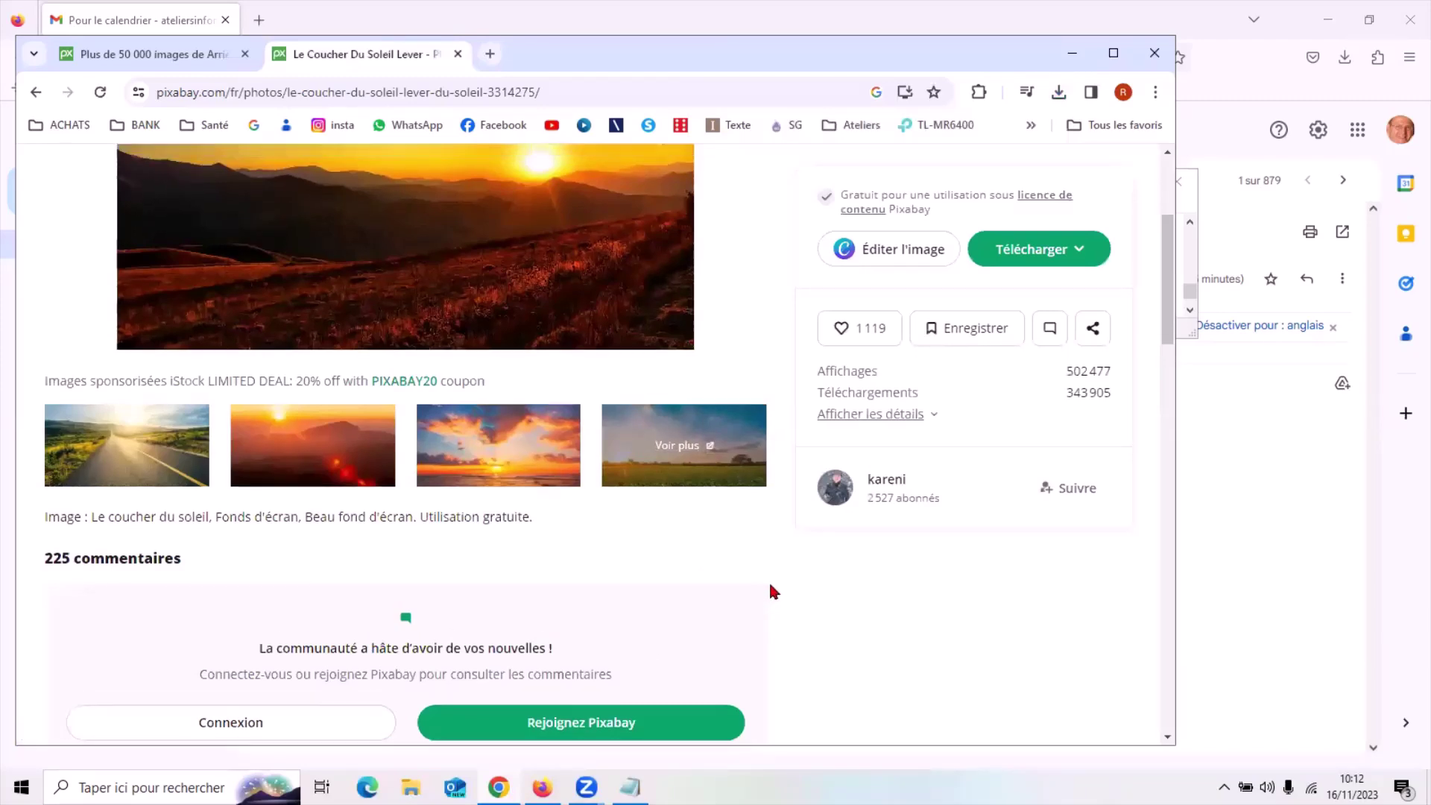
Return to the "fond d'écran nature été" results through the browsing history and browse more images.
scroll(768, 589, up, 3)
scroll(770, 545, up, 1)
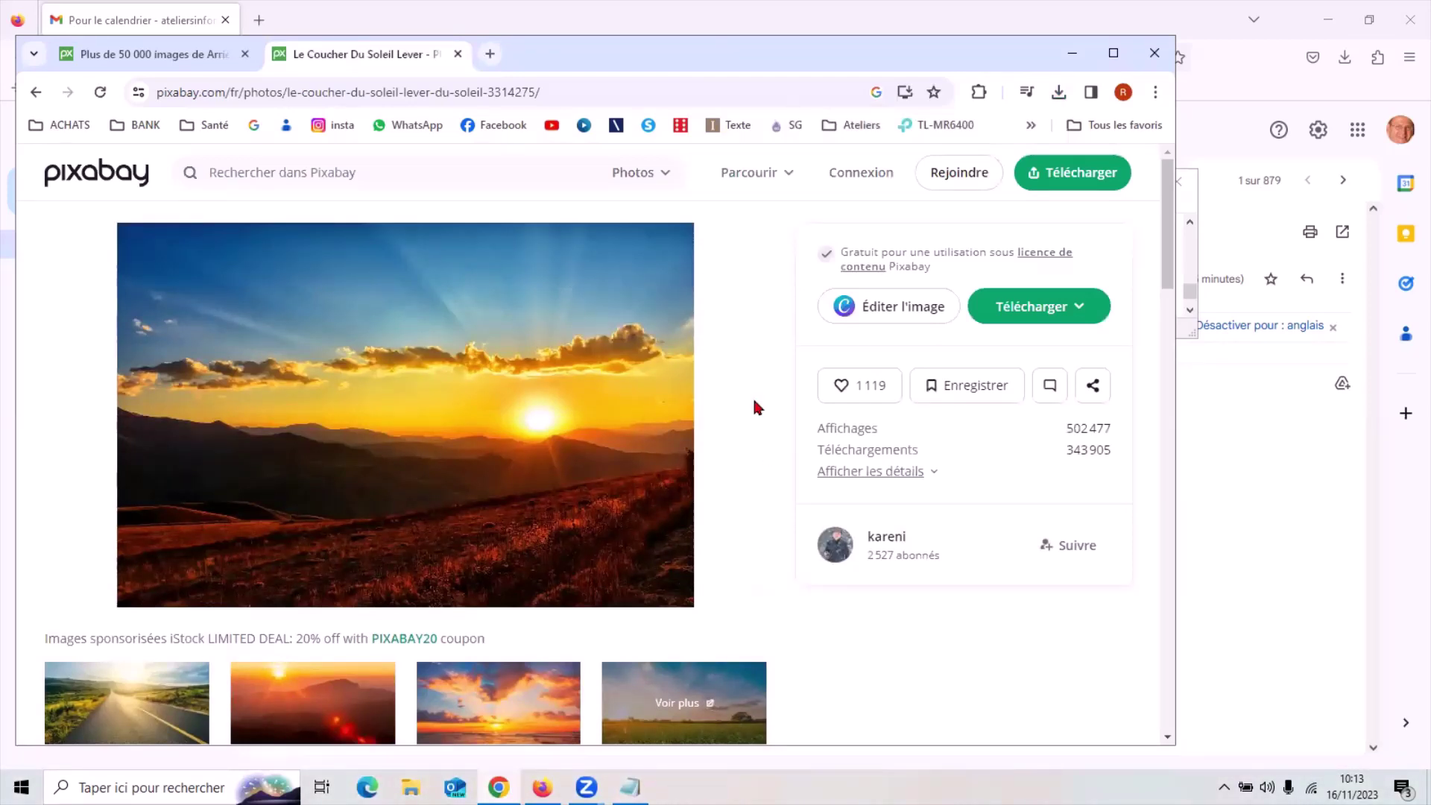
right_click(35, 94)
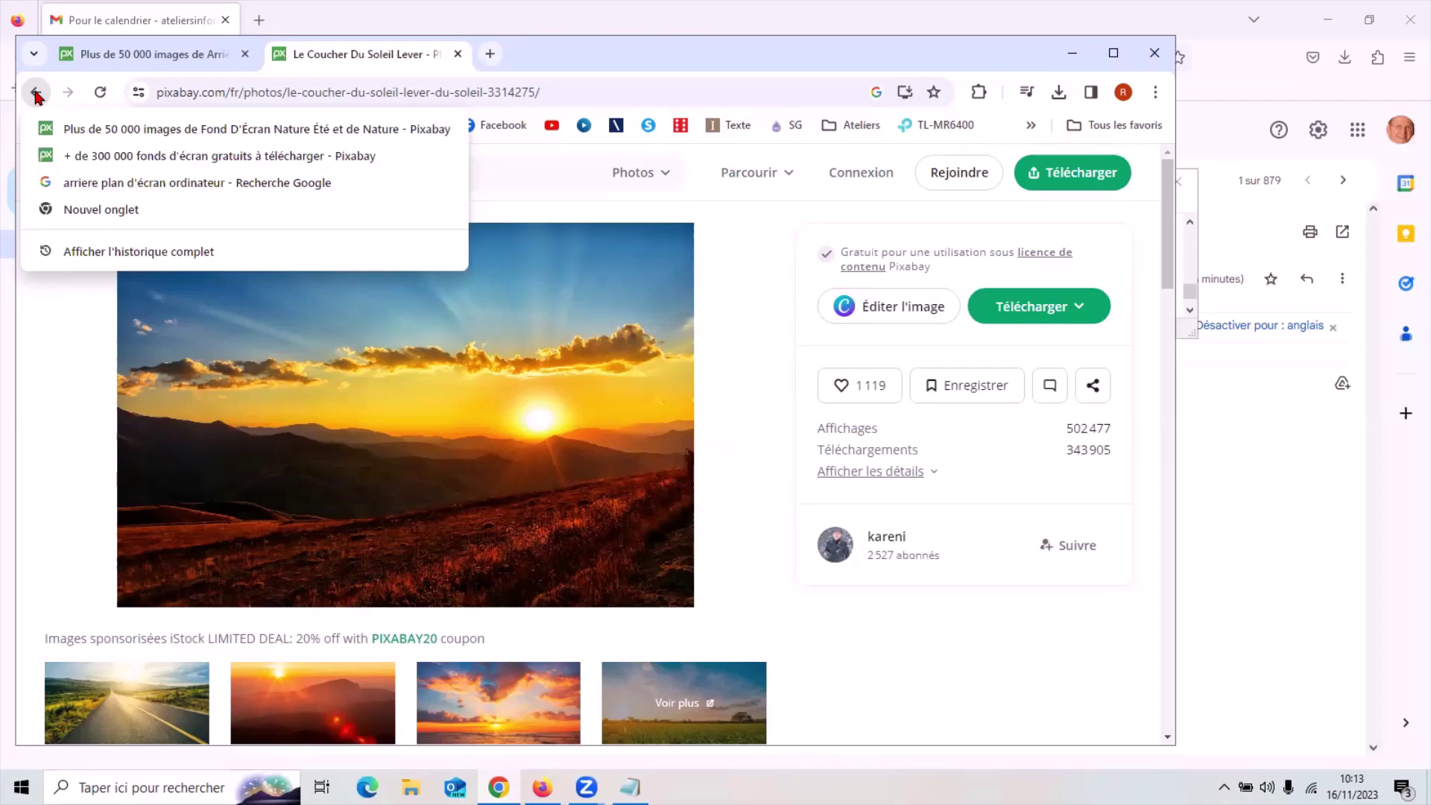
click(149, 129)
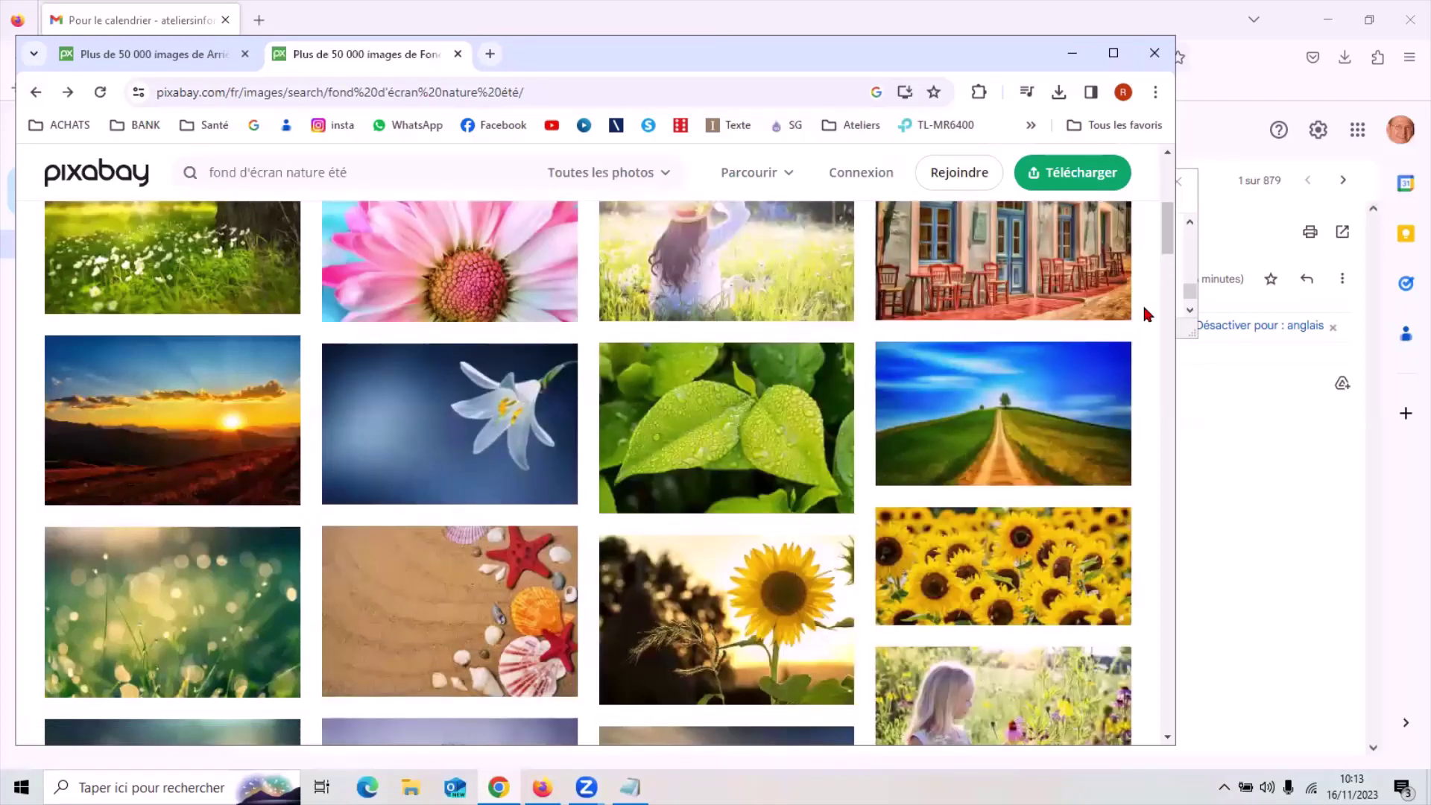
scroll(1149, 313, down, 5)
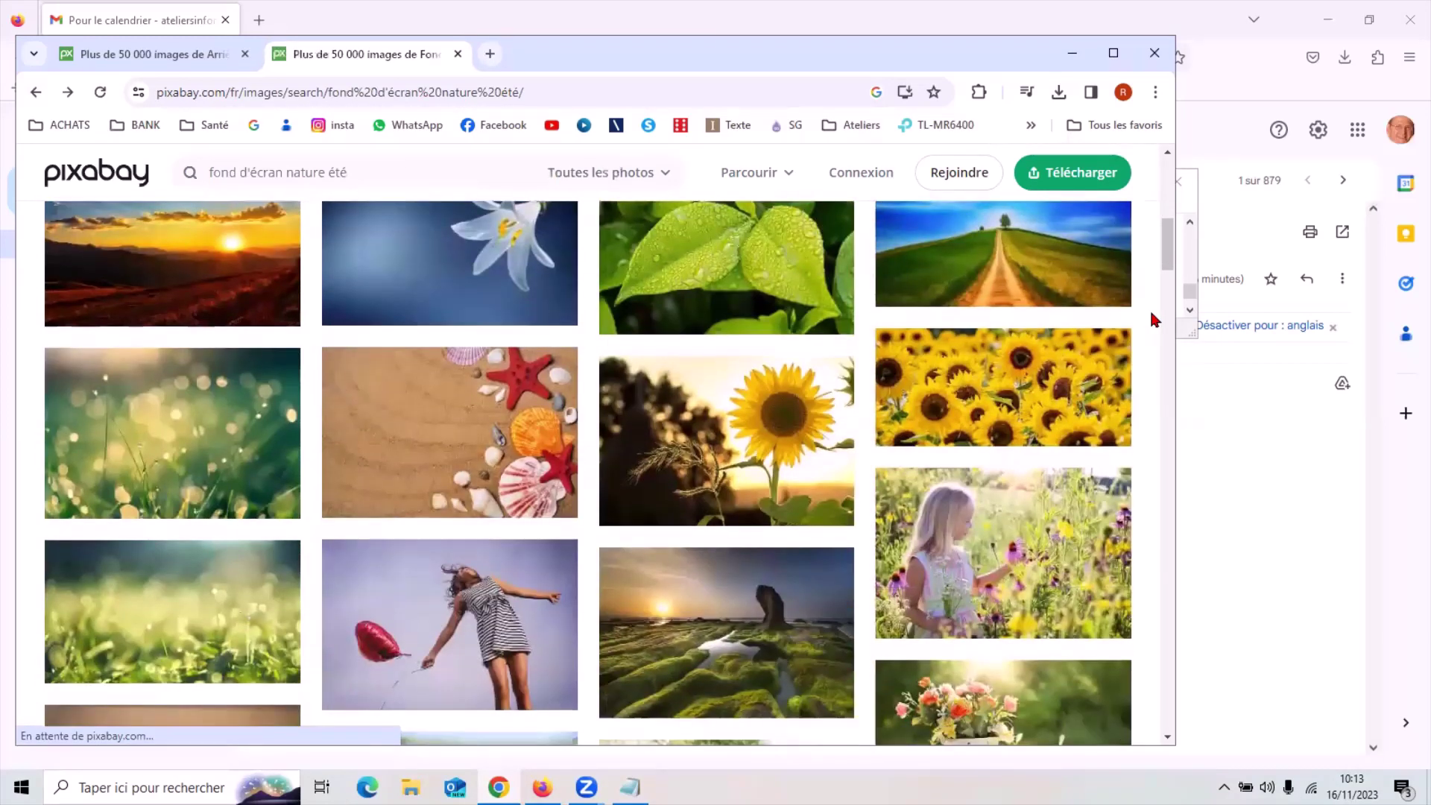
Browse further down the "fond d'écran nature été" image results for another wallpaper candidate.
scroll(1151, 307, down, 3)
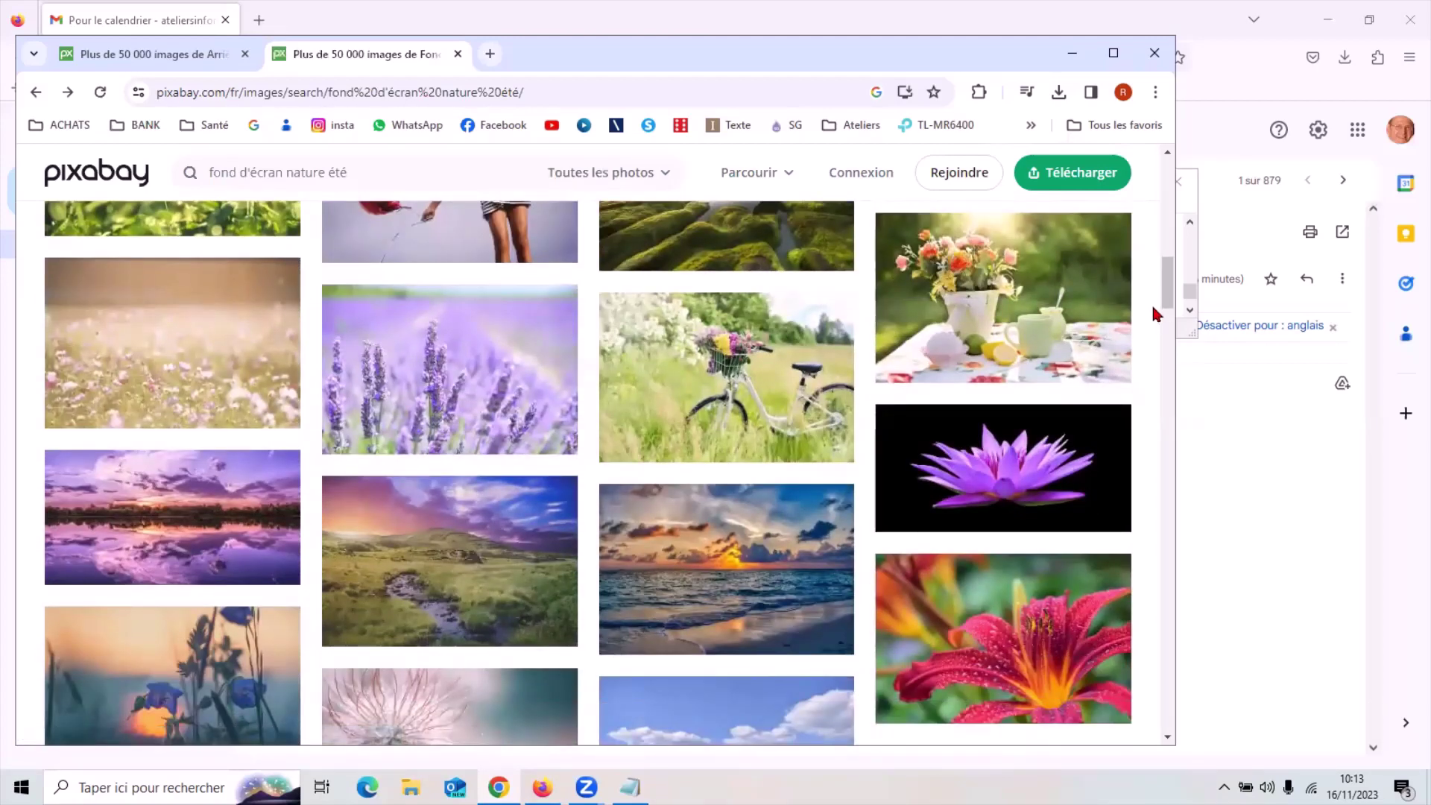
scroll(1148, 307, down, 1)
scroll(1147, 312, down, 1)
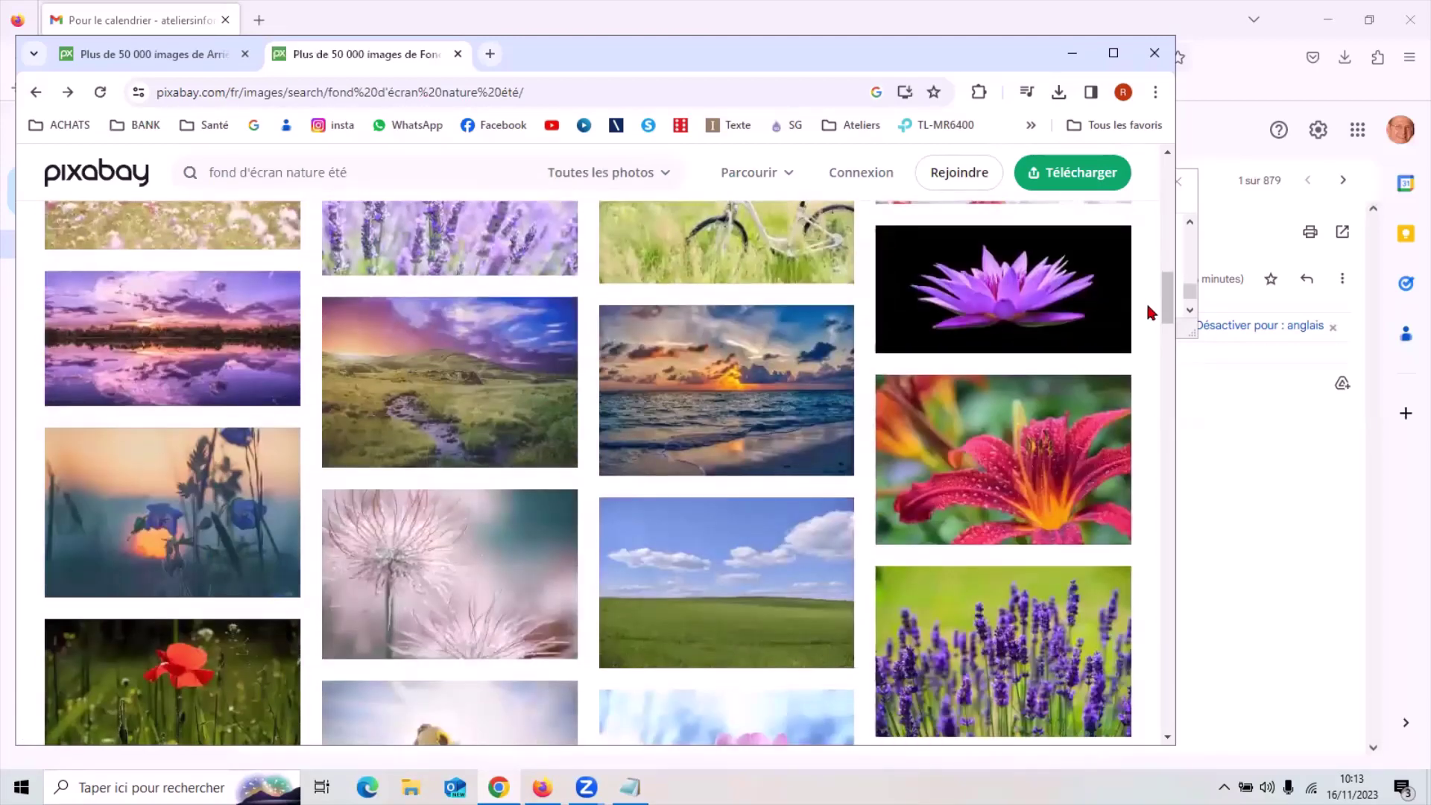
scroll(1148, 311, down, 2)
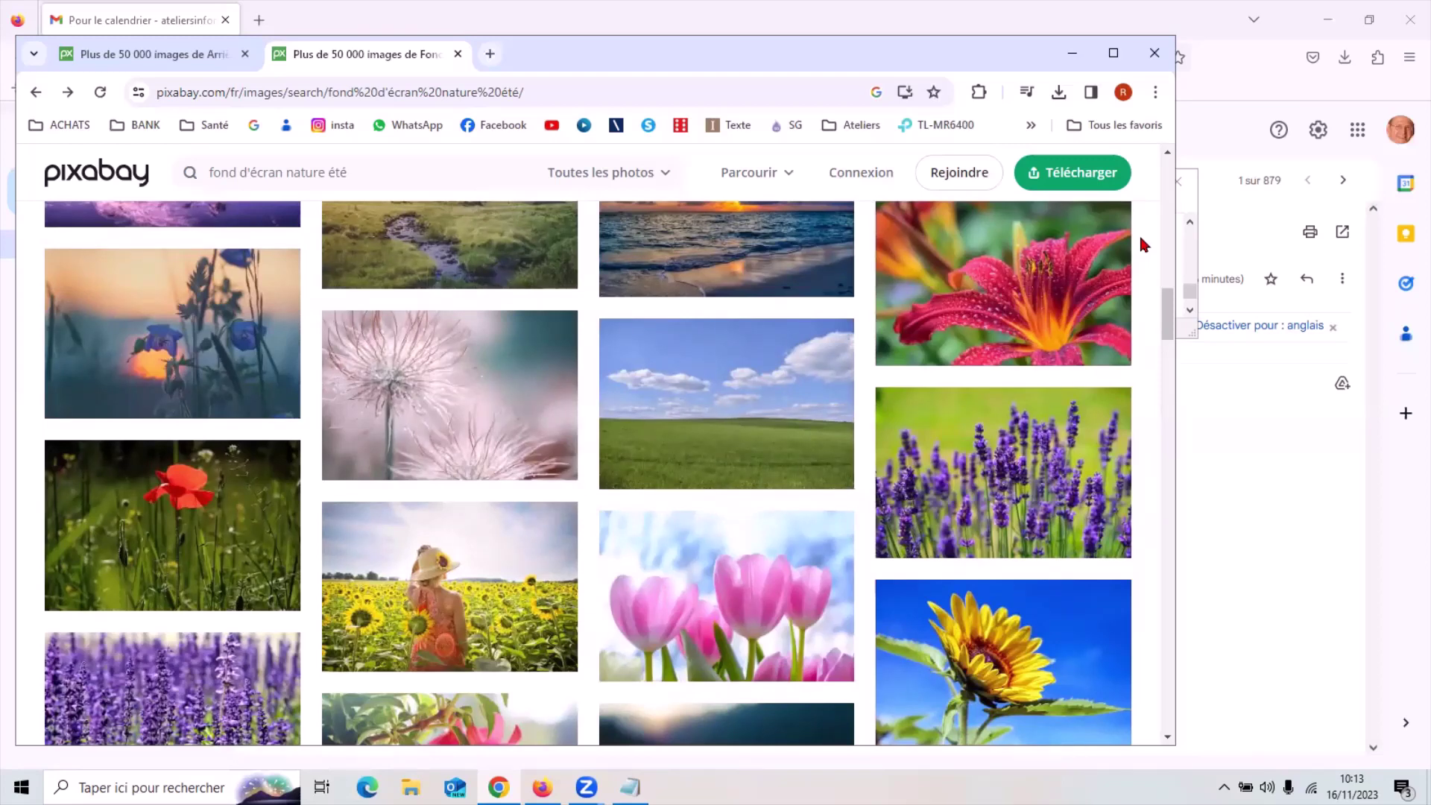
scroll(1138, 233, down, 3)
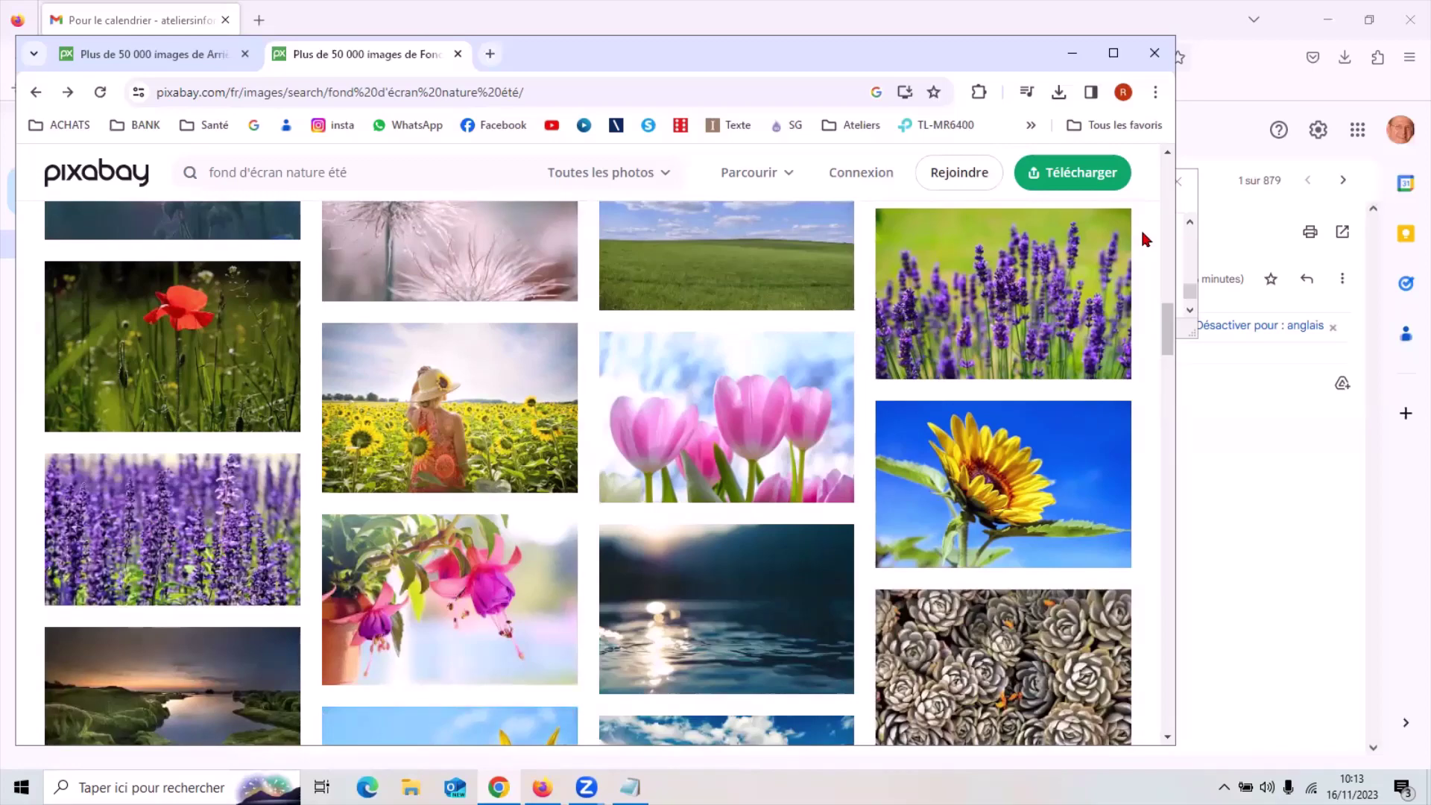
scroll(1143, 234, down, 1)
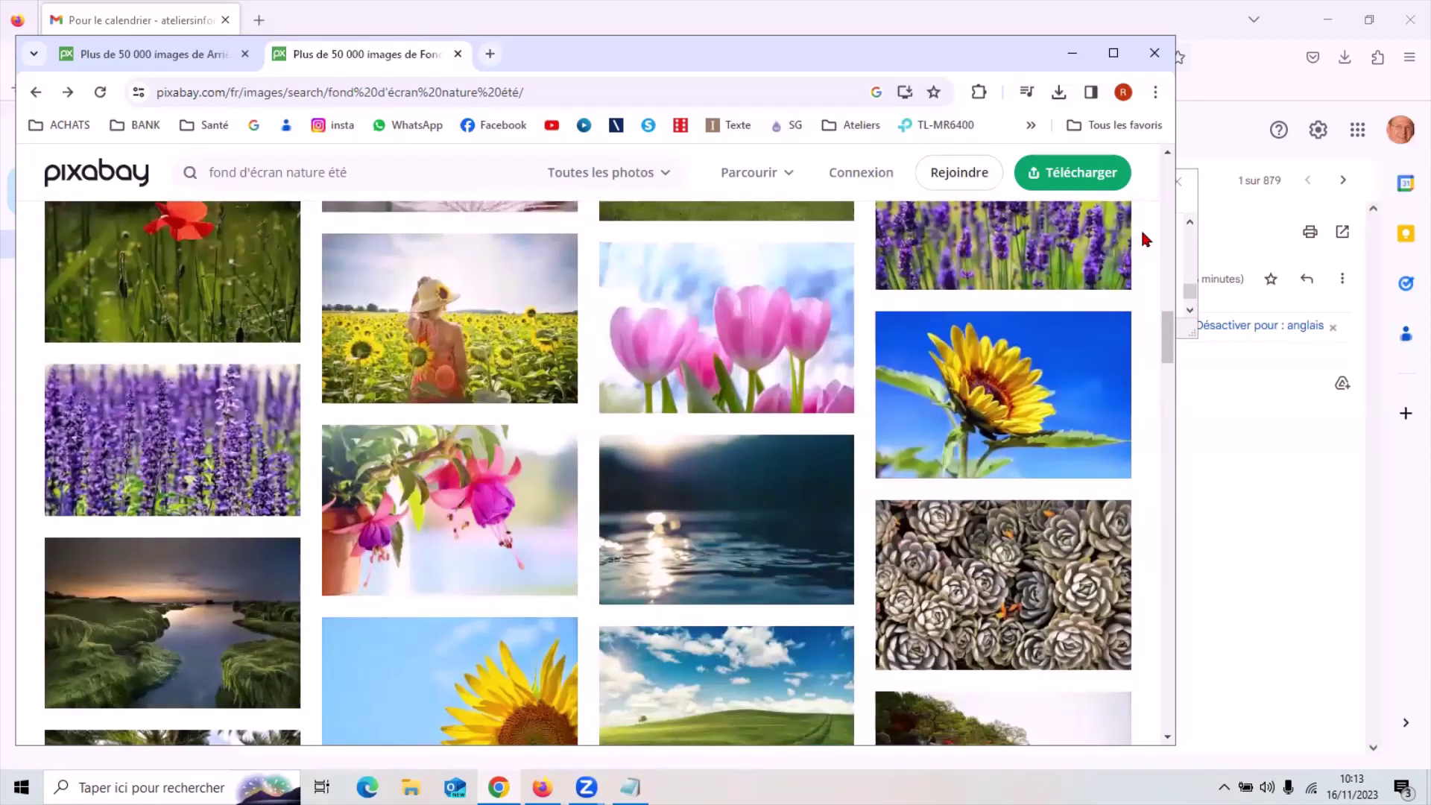
scroll(1142, 232, down, 2)
scroll(1142, 233, down, 2)
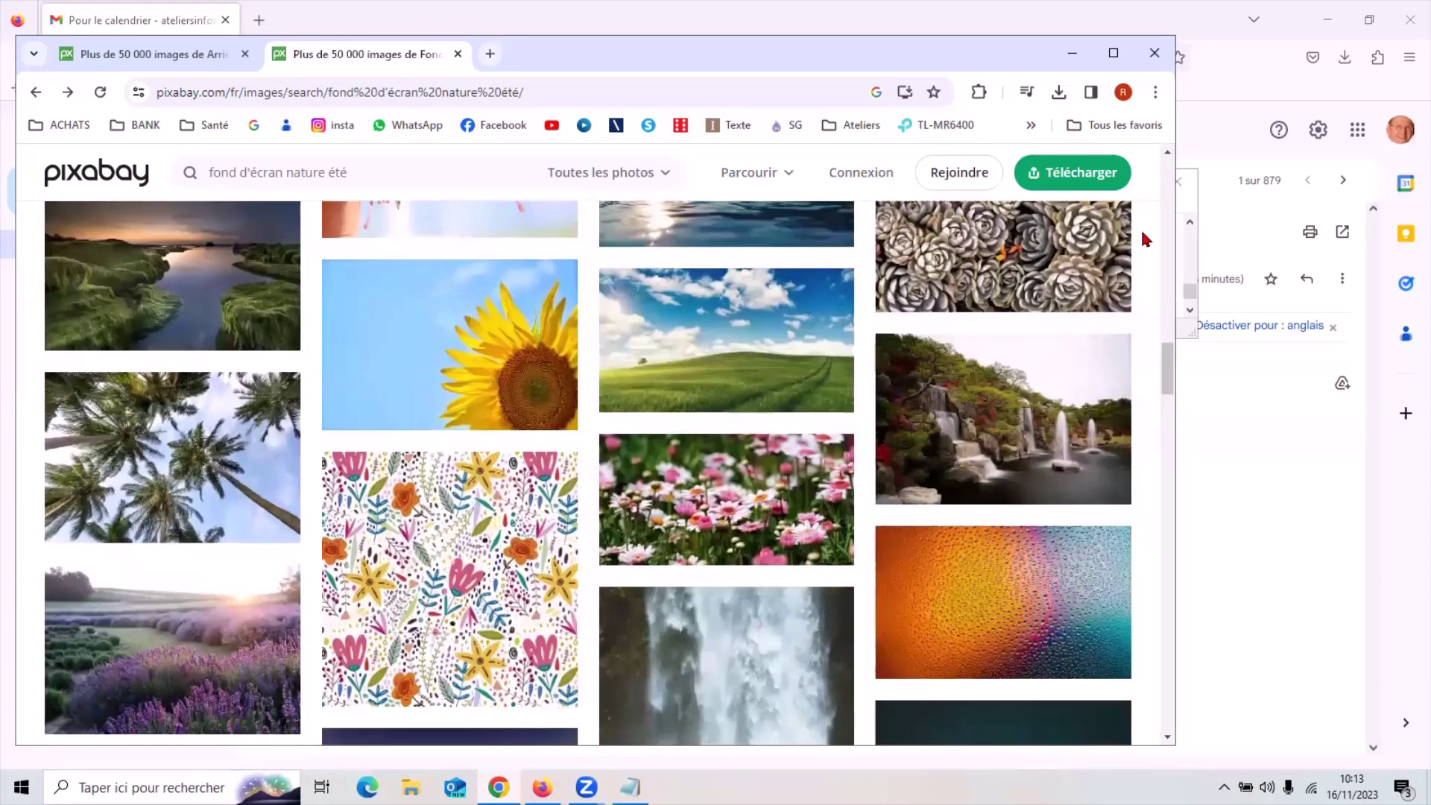
scroll(1146, 238, down, 1)
scroll(1143, 234, down, 2)
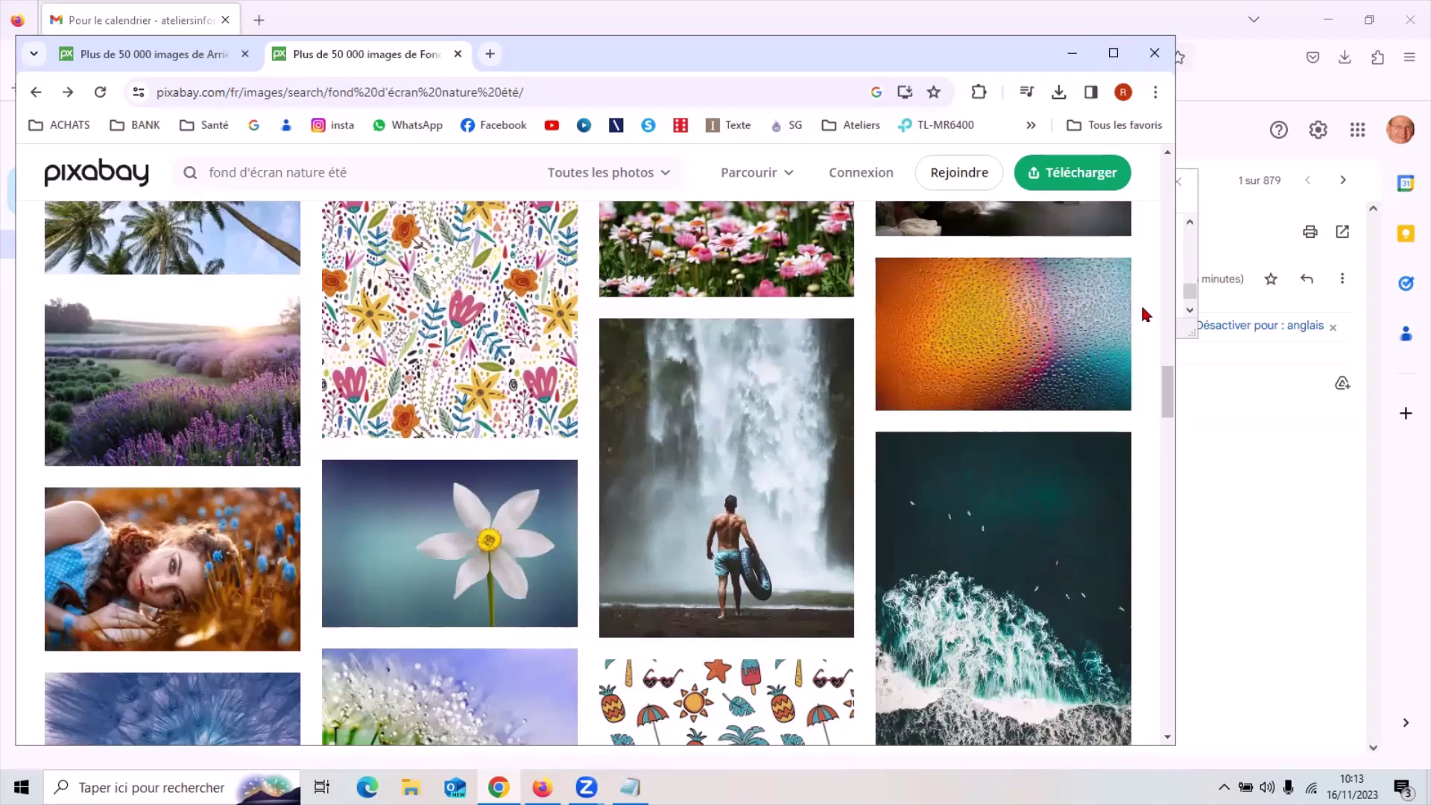
scroll(1146, 314, down, 1)
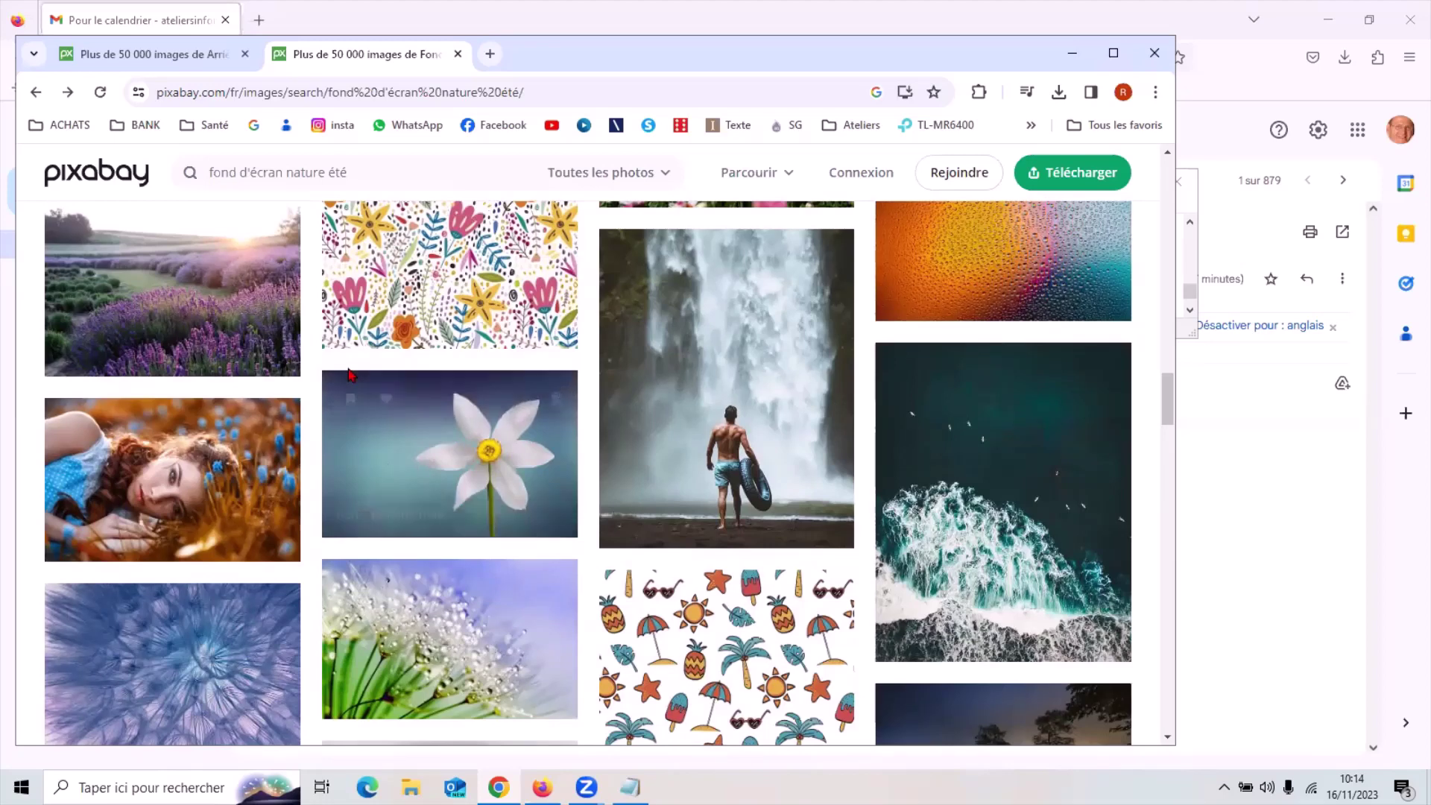
Download the photo of the white flower on a blue-green background as a 1280×835 JPG, check the recent downloads and dismiss the thank-you dialog.
click(422, 451)
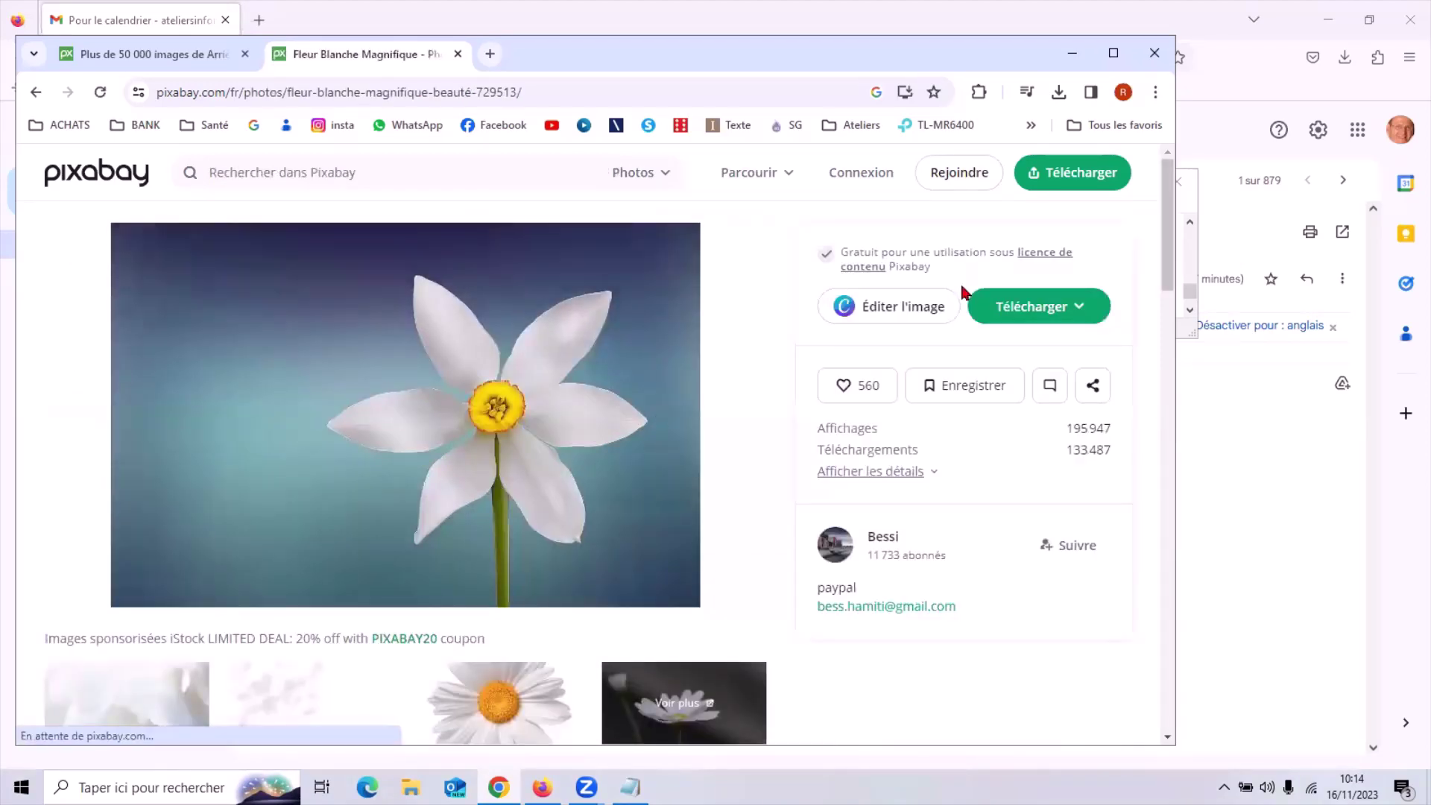
click(1034, 306)
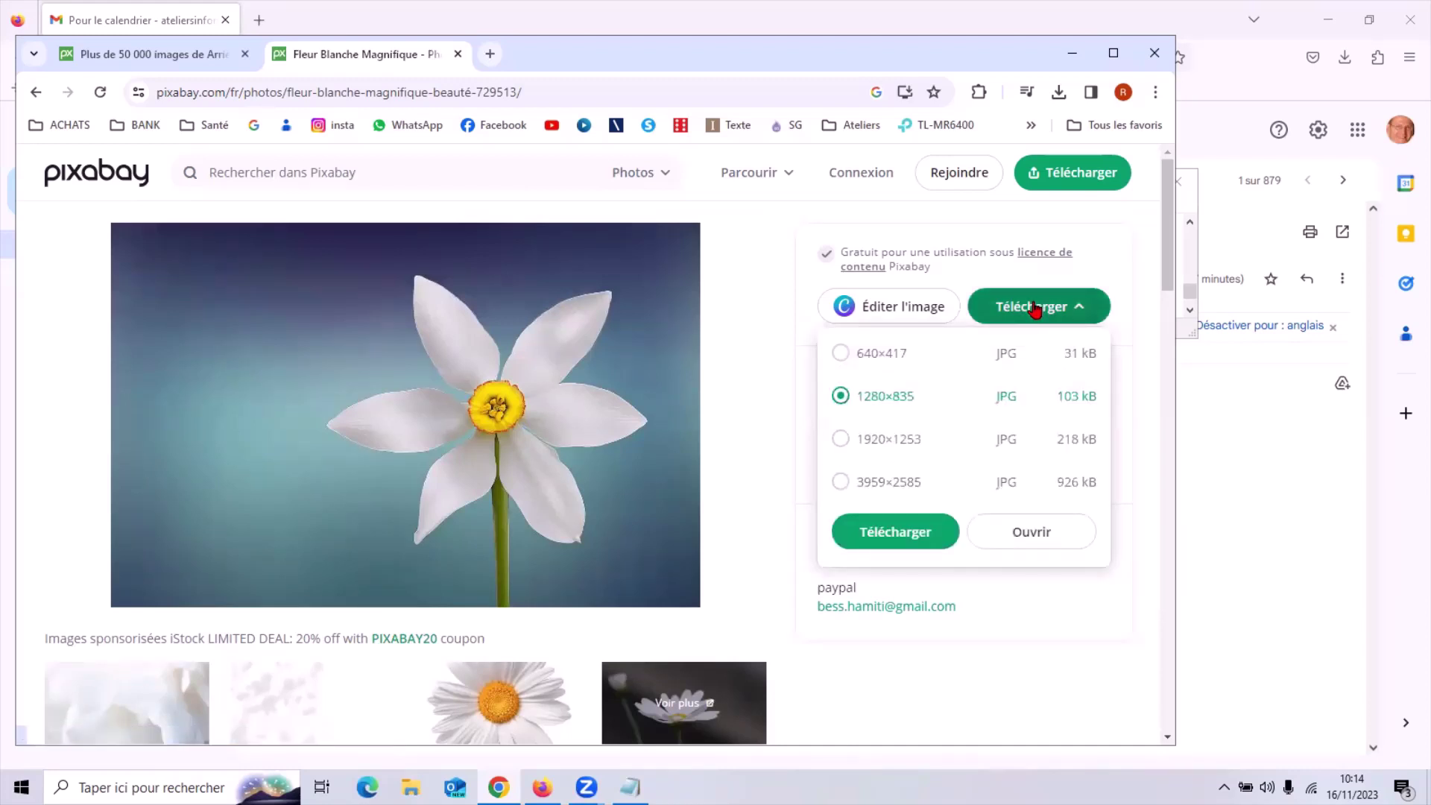
click(894, 531)
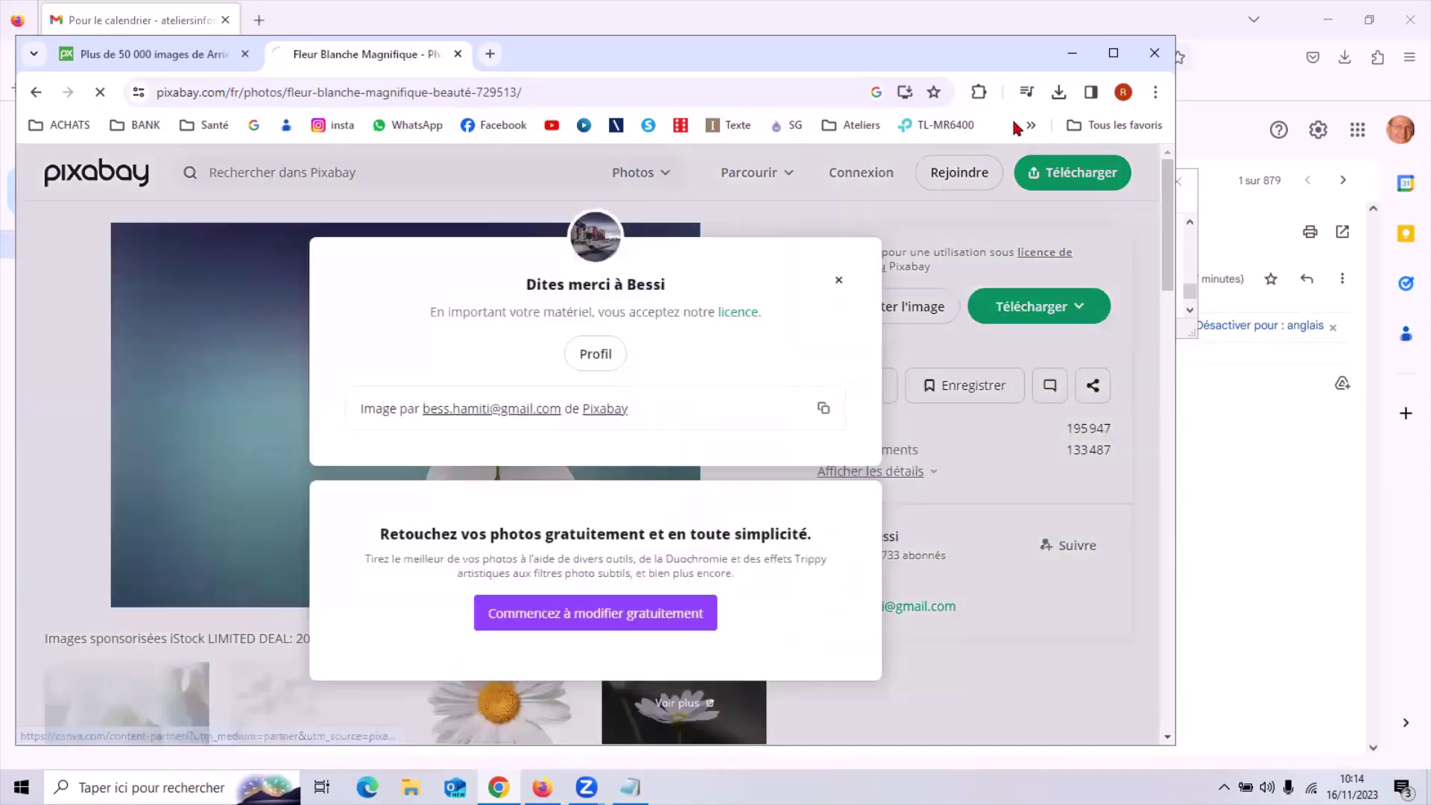
click(1060, 96)
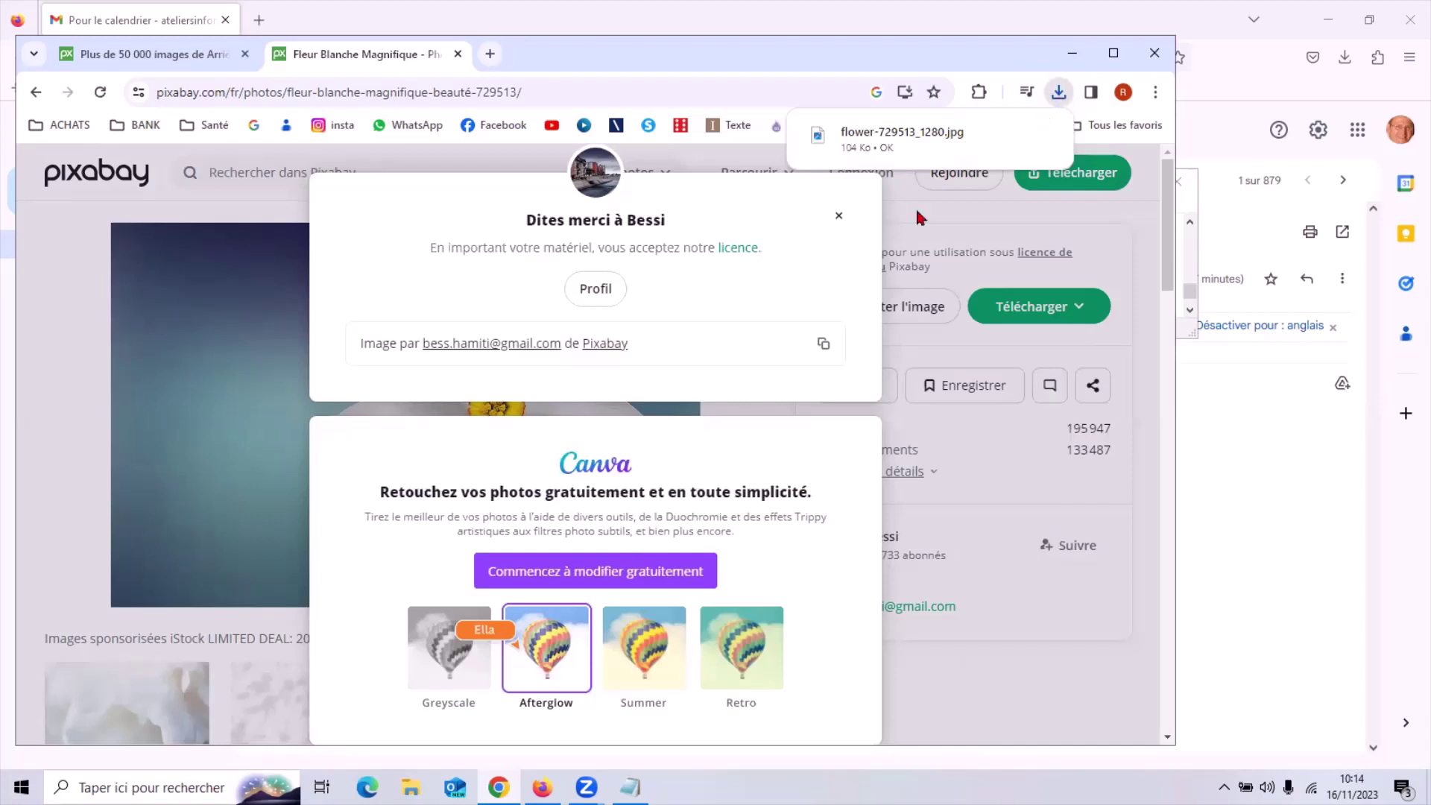
click(838, 219)
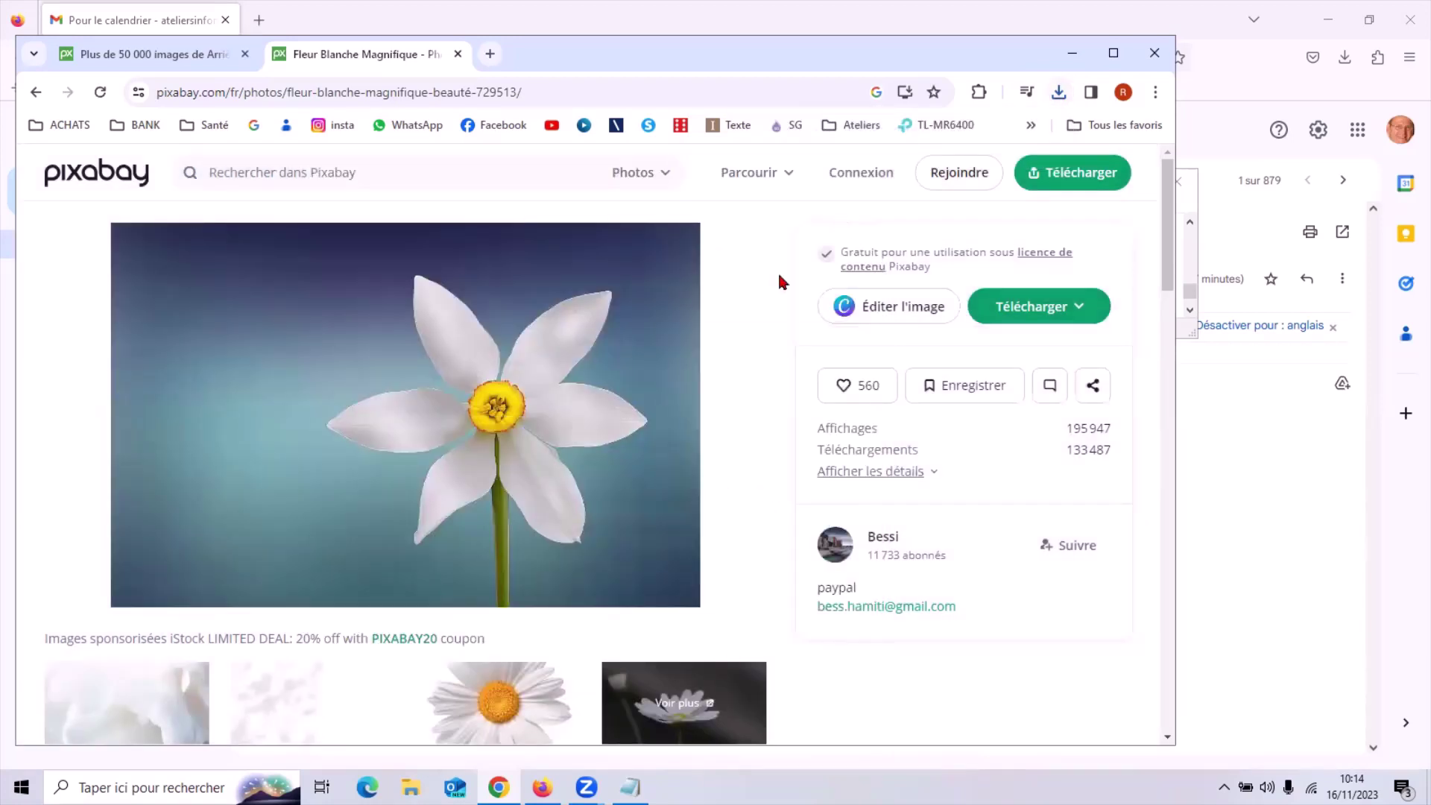
Return to the image results and change the search to "fond d'écran voiture".
click(34, 93)
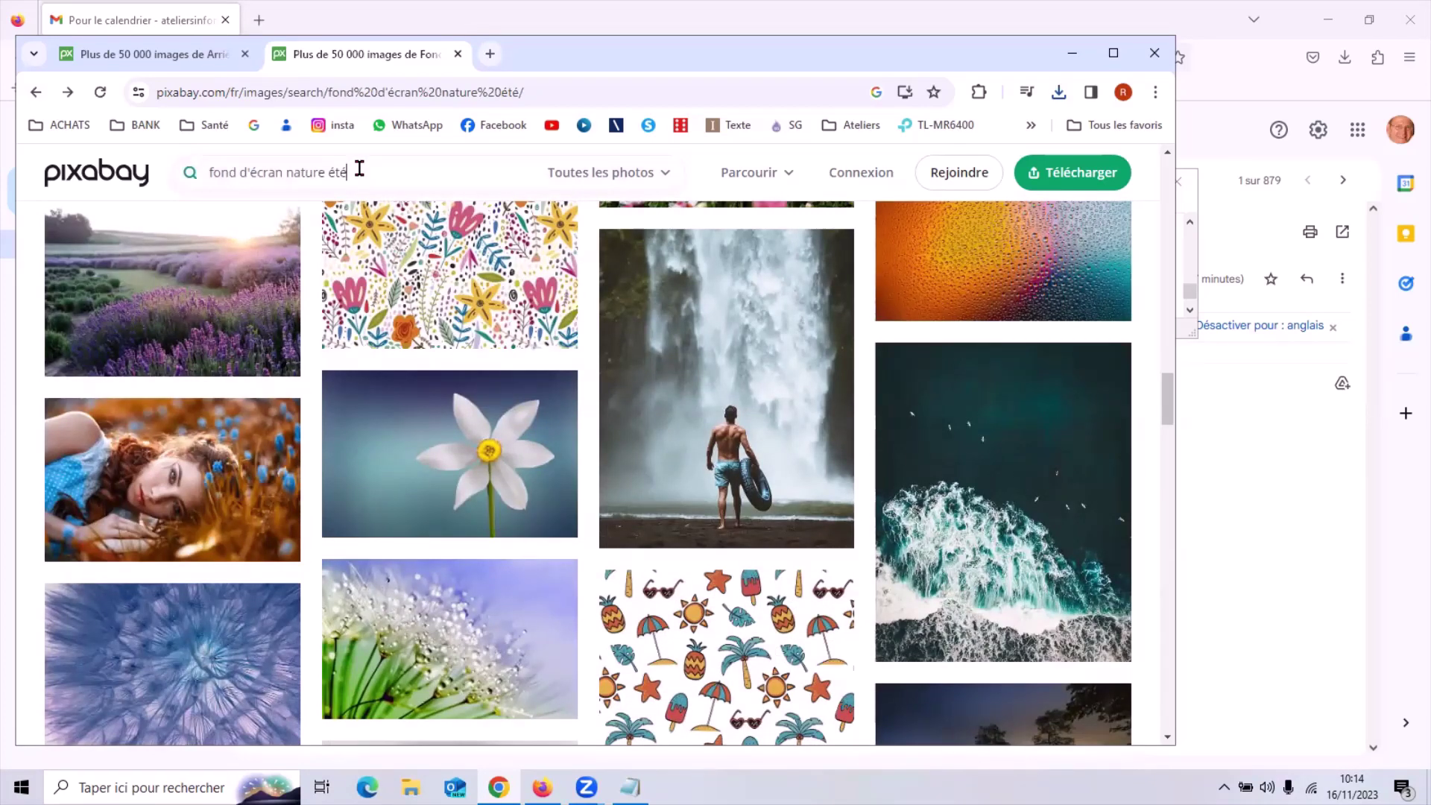
drag(351, 170, 285, 176)
text(v)
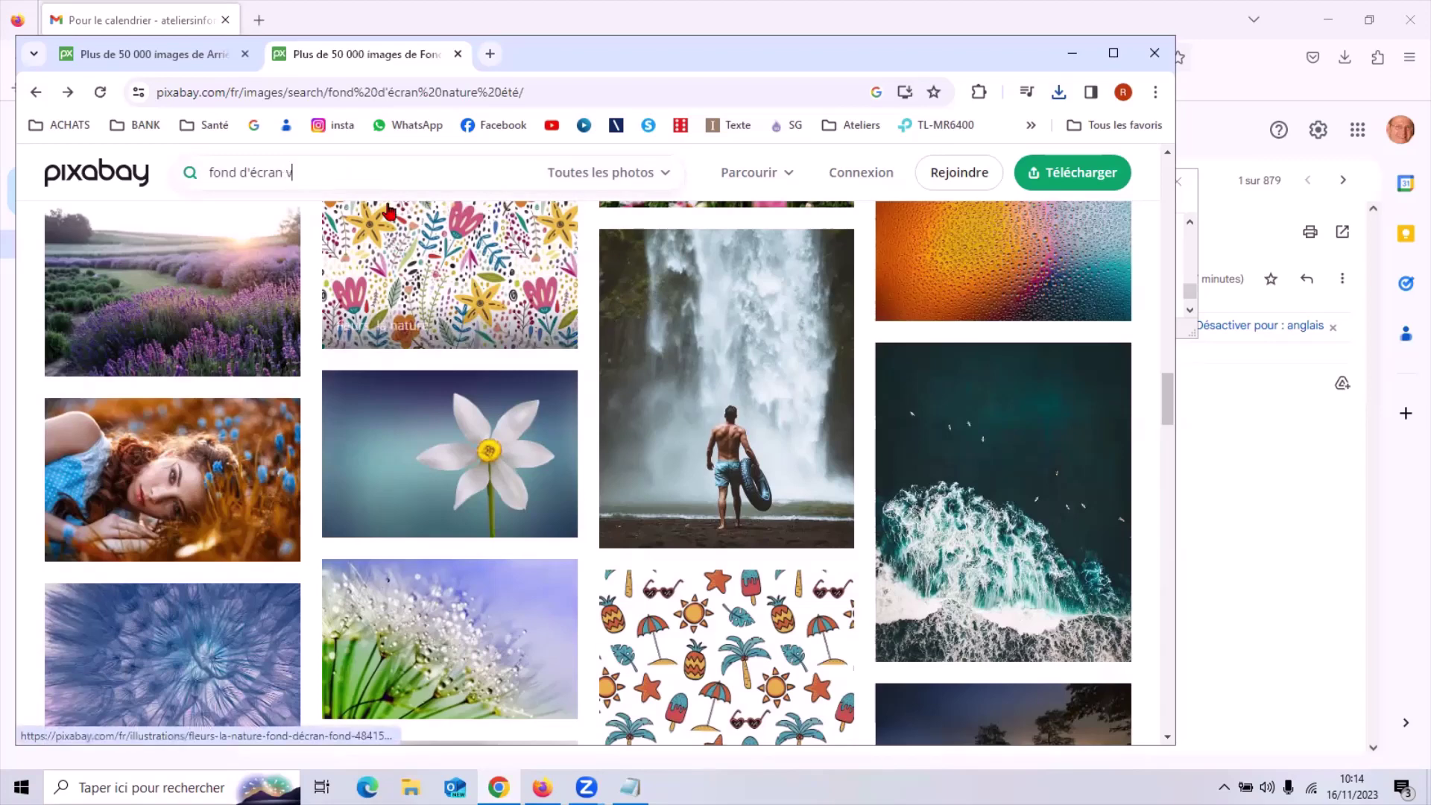
text(oiture)
scroll(389, 212, down, 1)
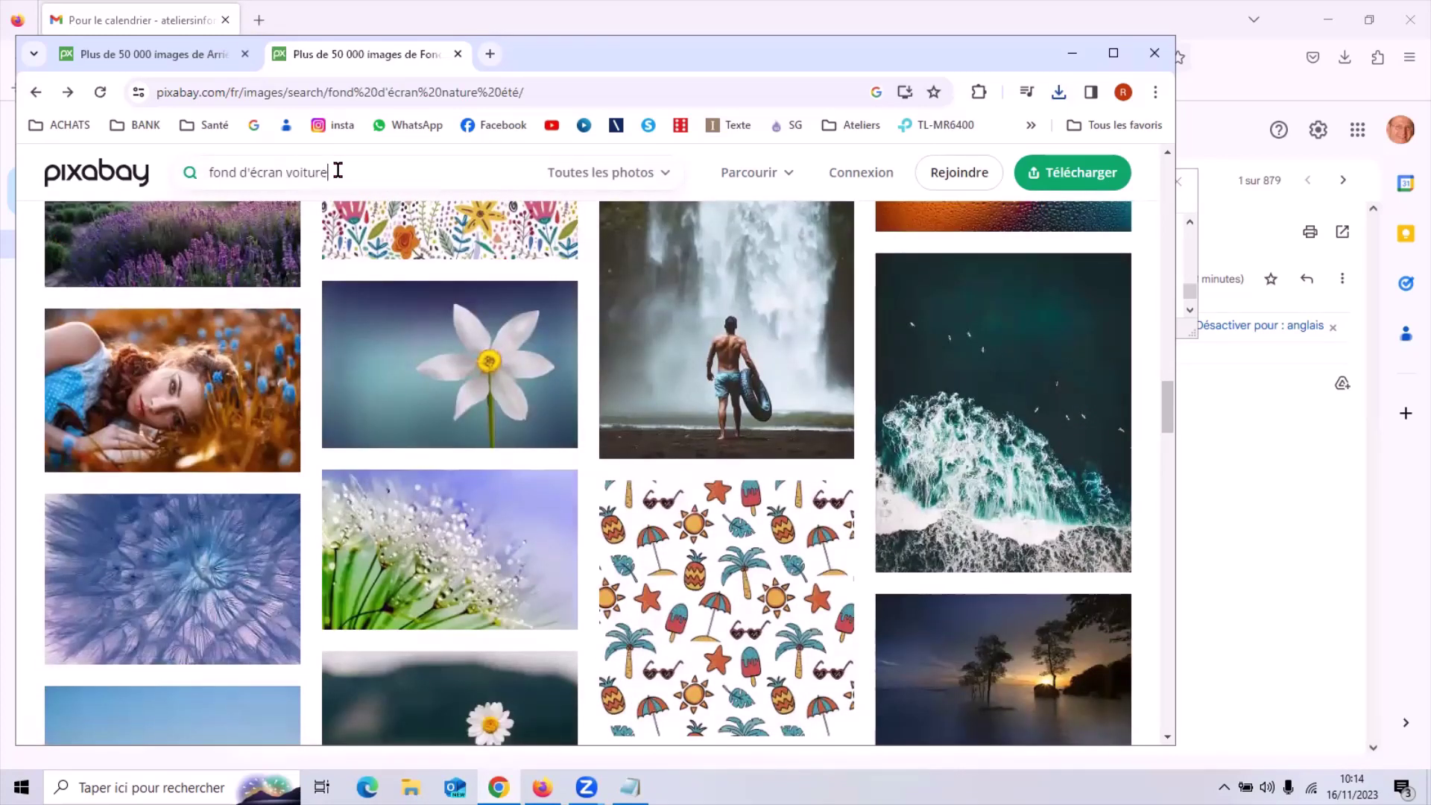
key(Return)
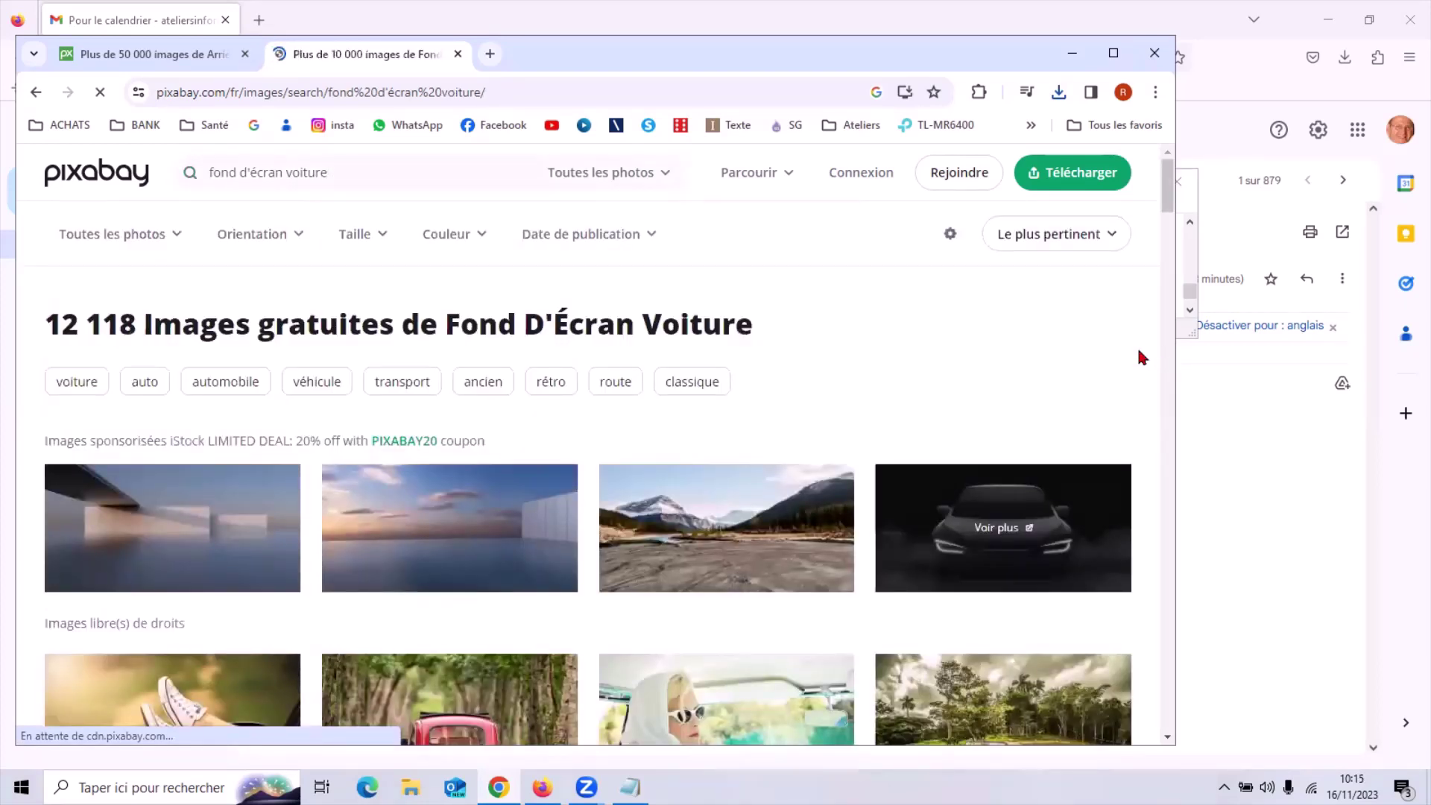
Download the photo of the black sports car under a cloudy sky as a JPG at 1280×847.
scroll(1139, 349, down, 3)
scroll(1138, 349, down, 1)
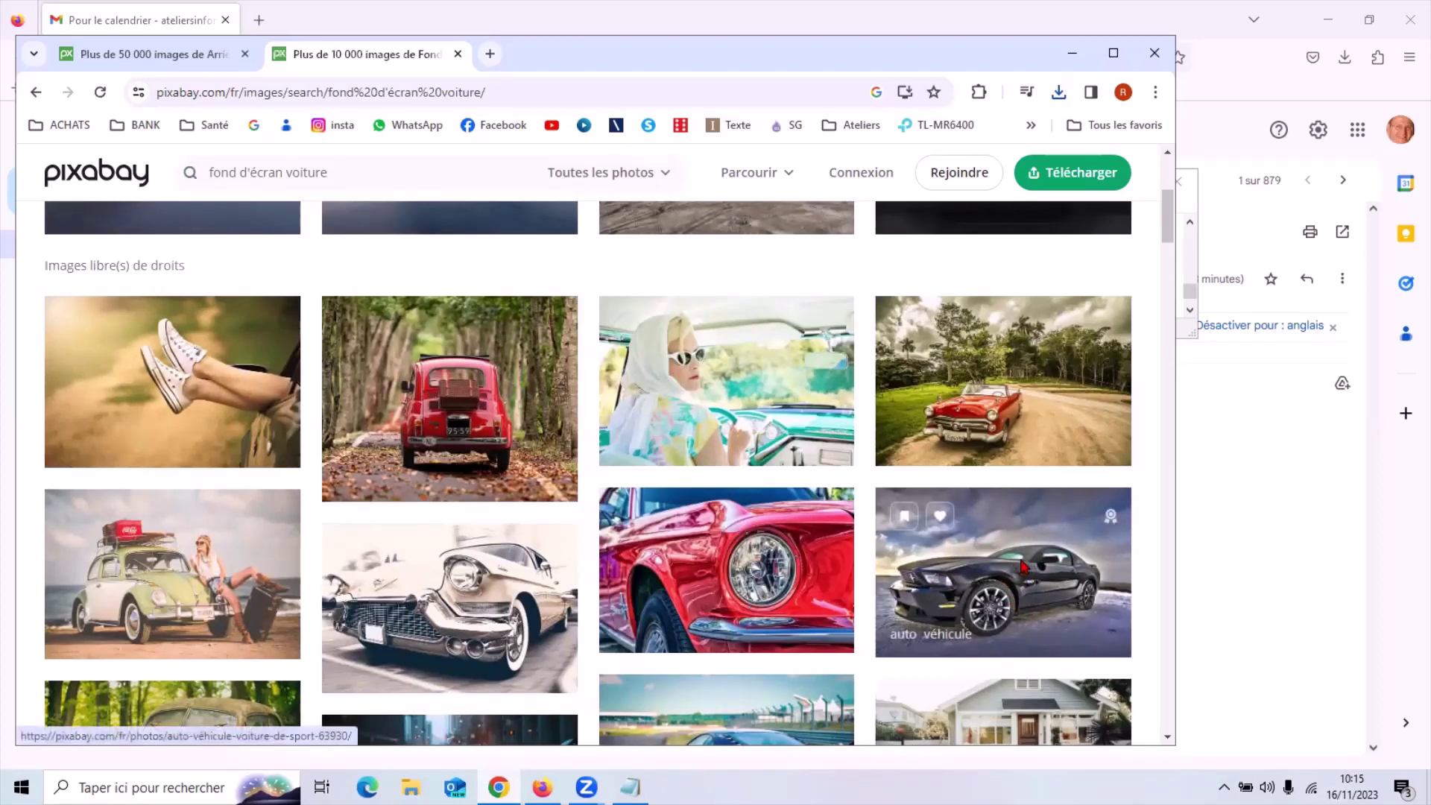
click(1022, 567)
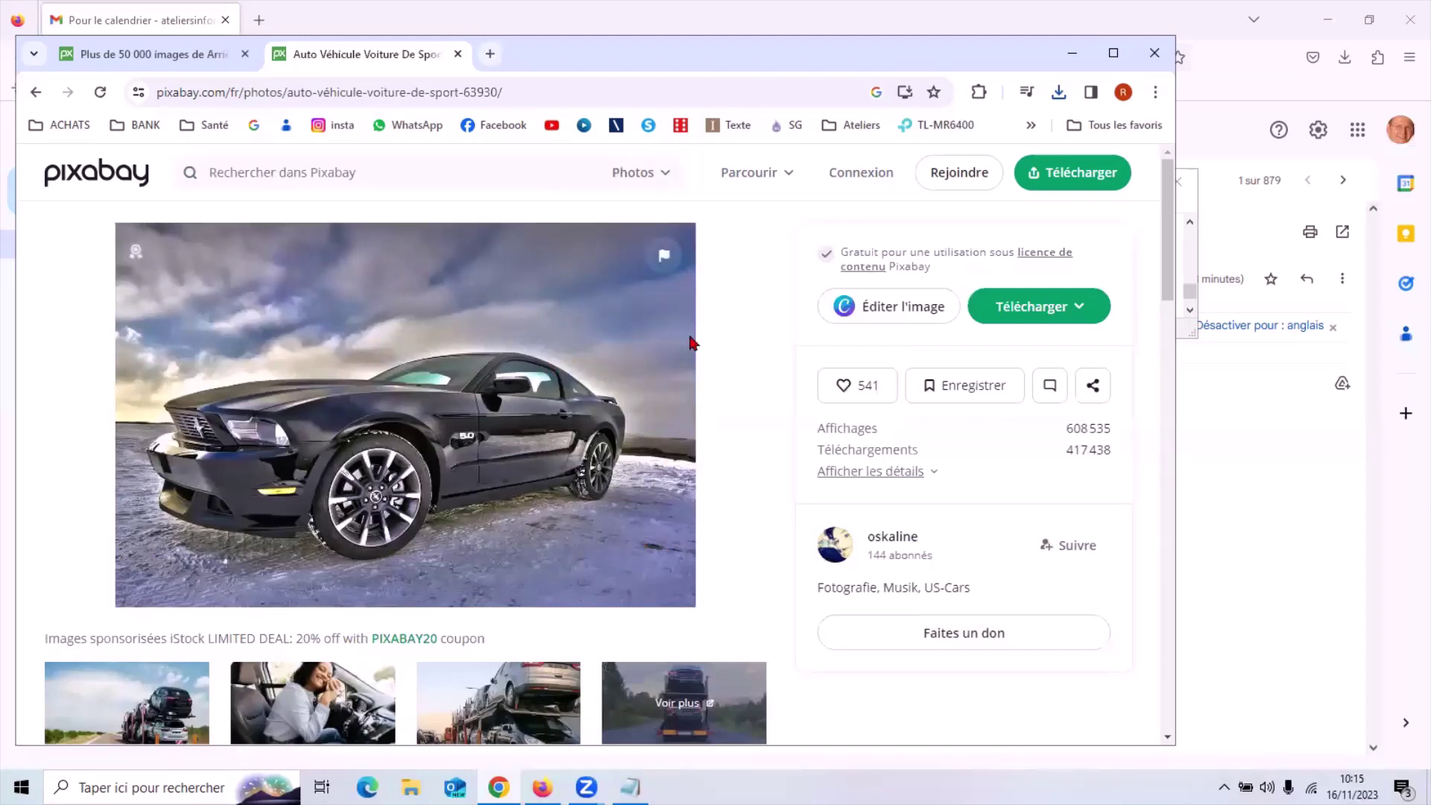
click(1015, 310)
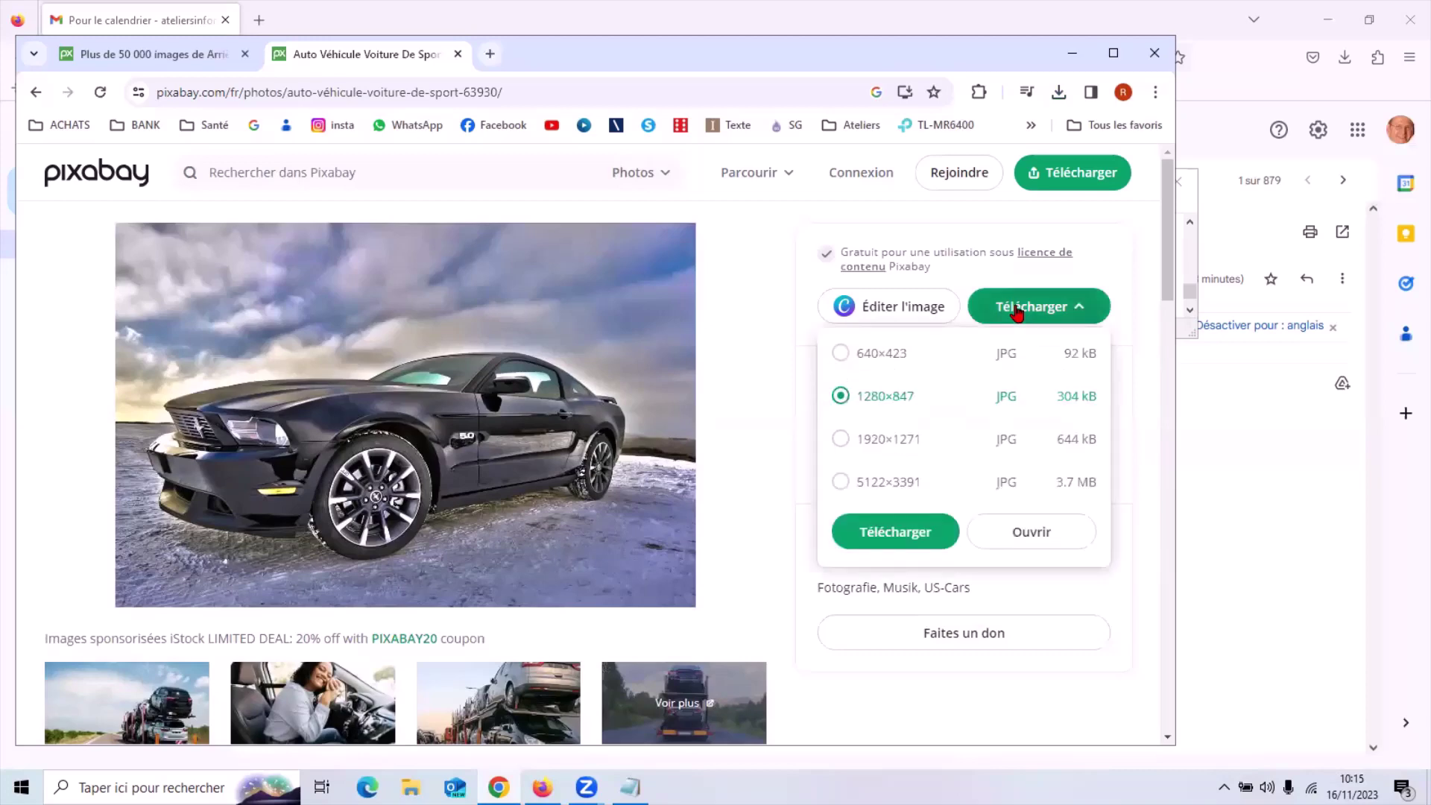
click(870, 535)
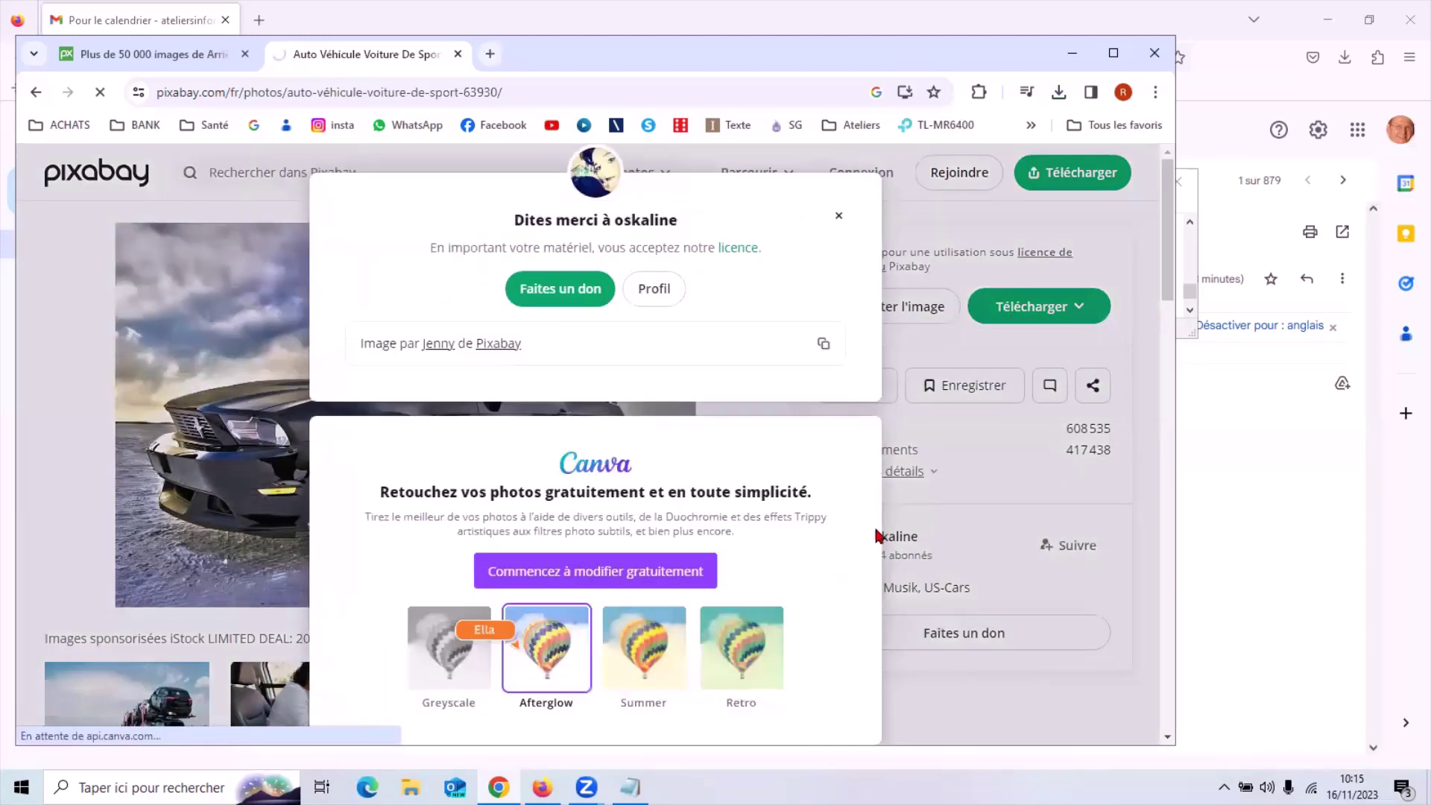
Check the recent downloads for the black car image and dismiss its thank-you dialog.
click(1059, 93)
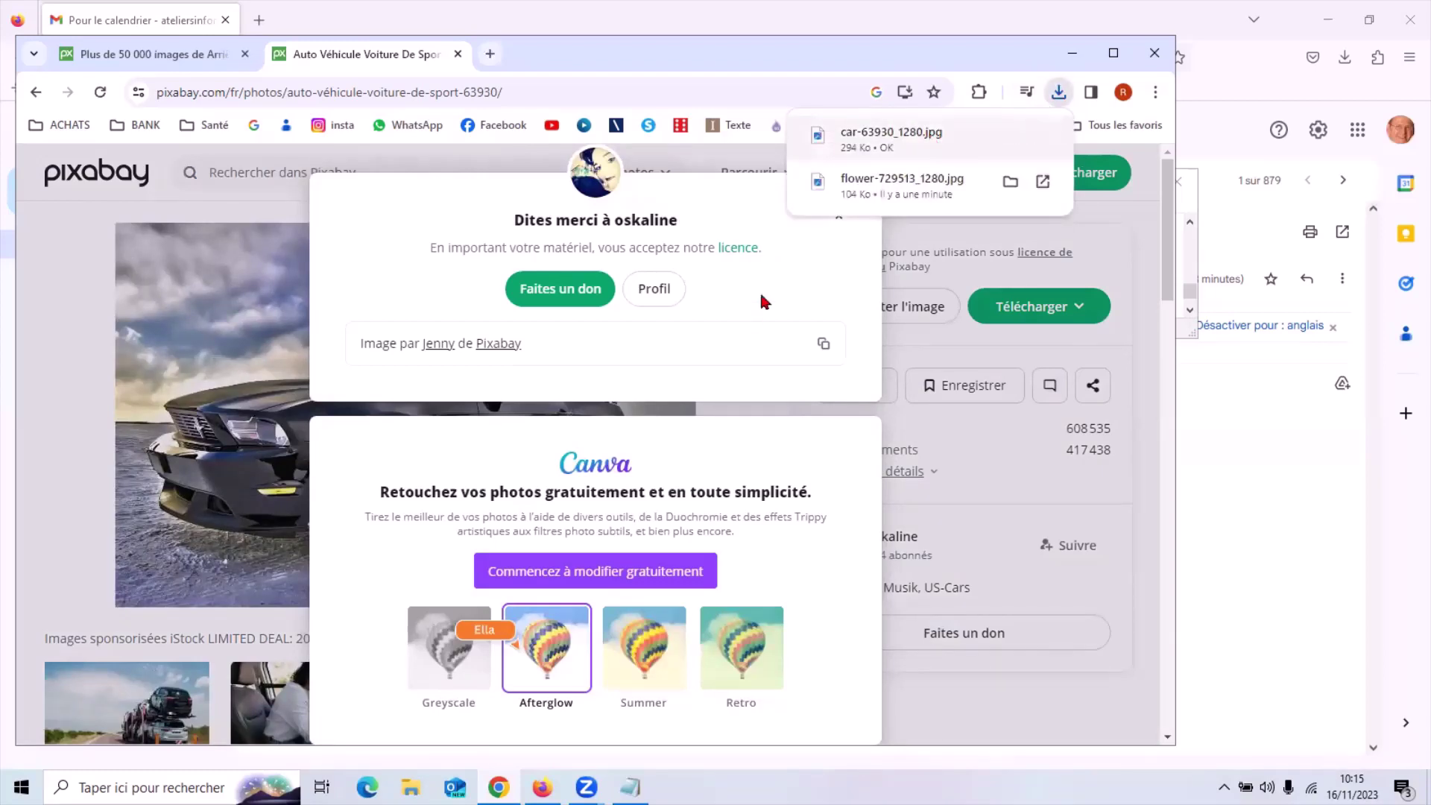
click(714, 186)
click(839, 216)
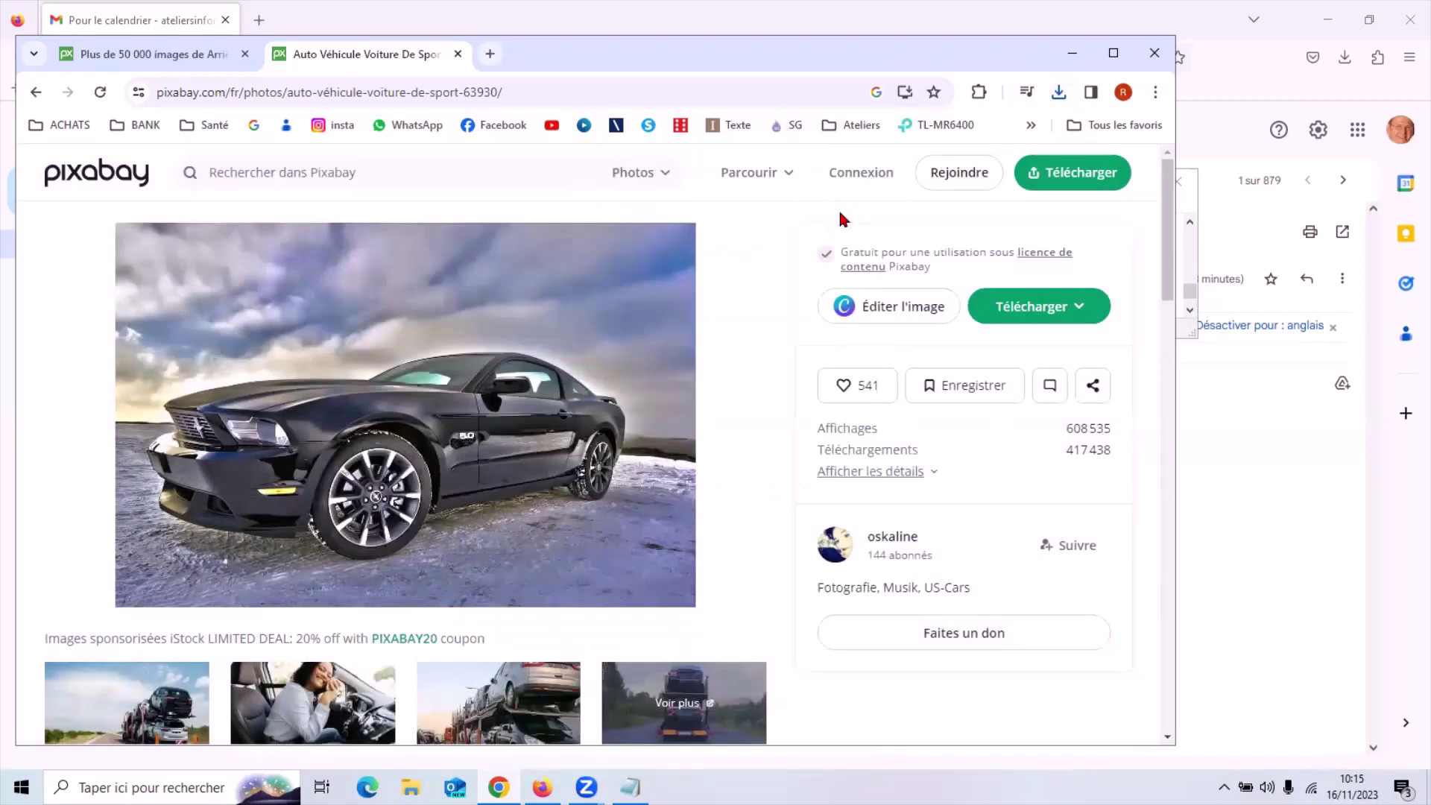
Return to the car wallpaper results and download the grey Mercedes AMG photo as a JPG at 1280×853.
click(35, 93)
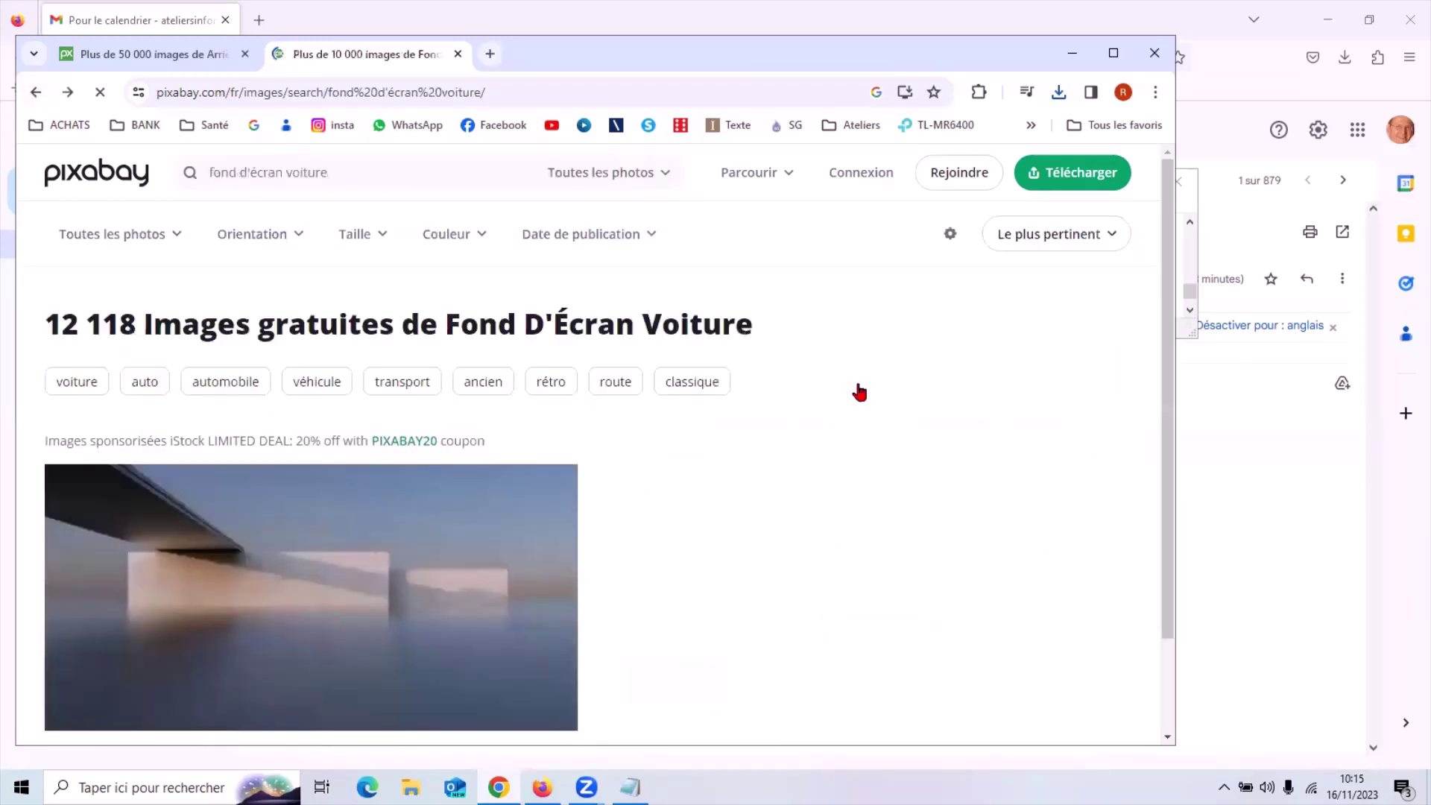
scroll(1147, 334, down, 2)
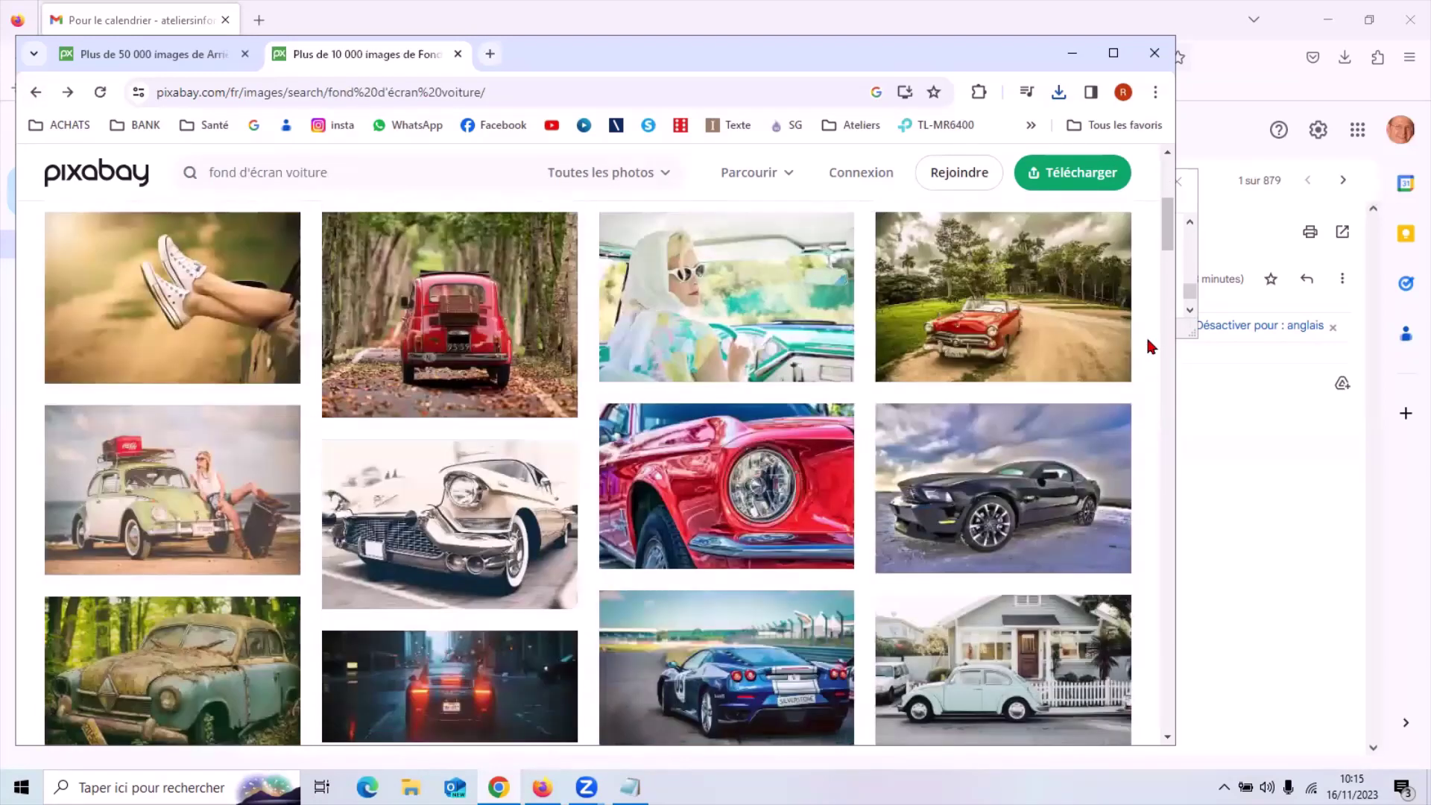
scroll(1146, 333, down, 1)
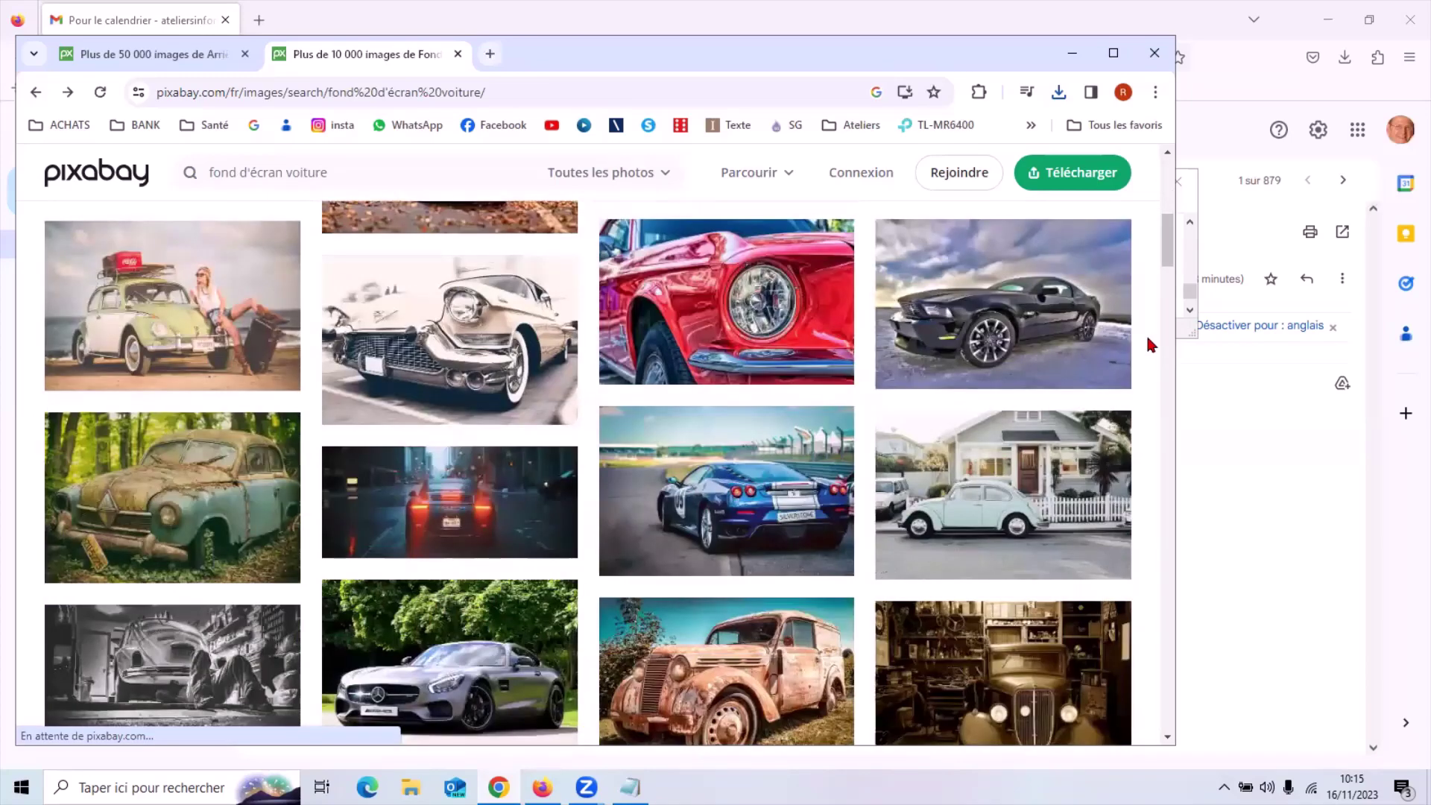
scroll(1145, 333, down, 1)
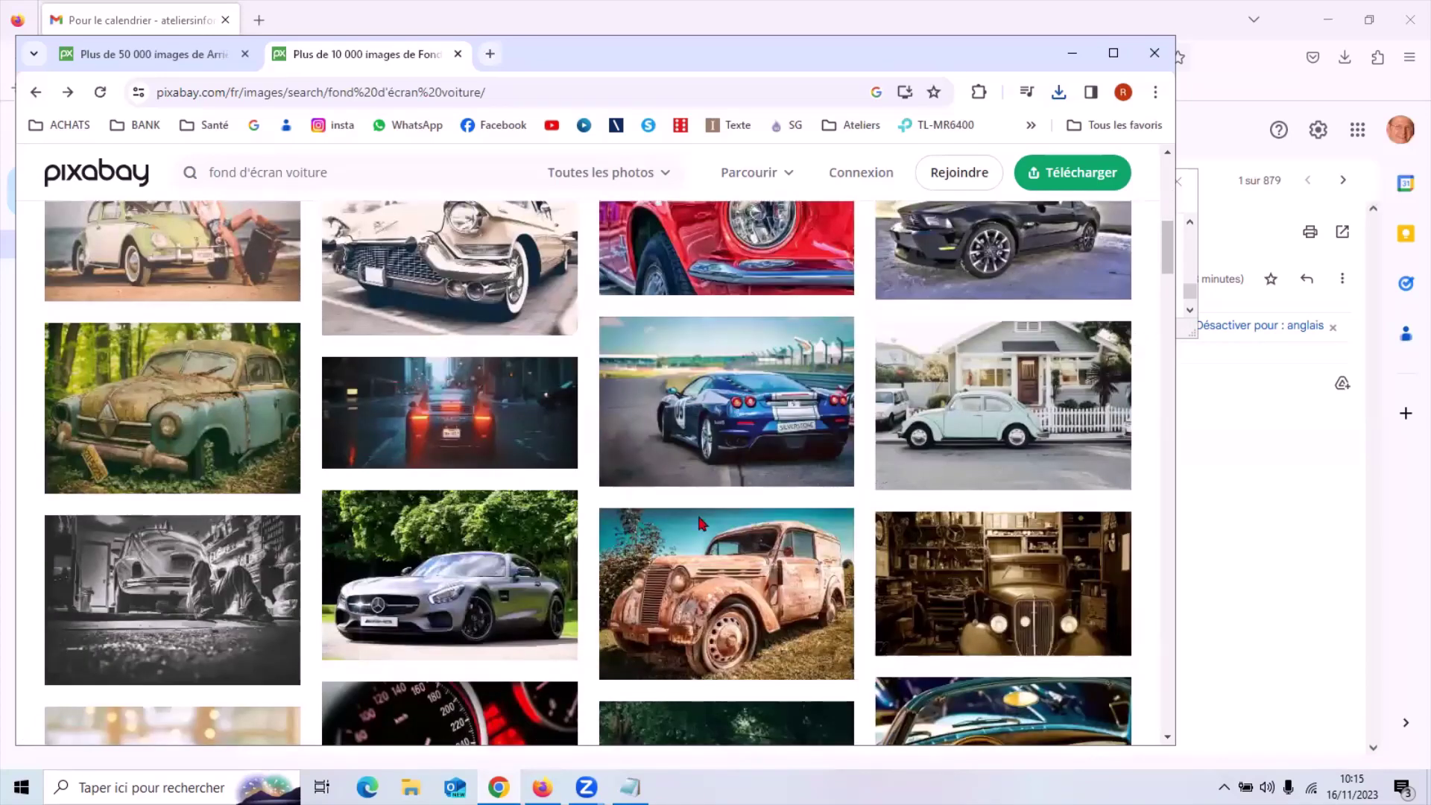
click(449, 549)
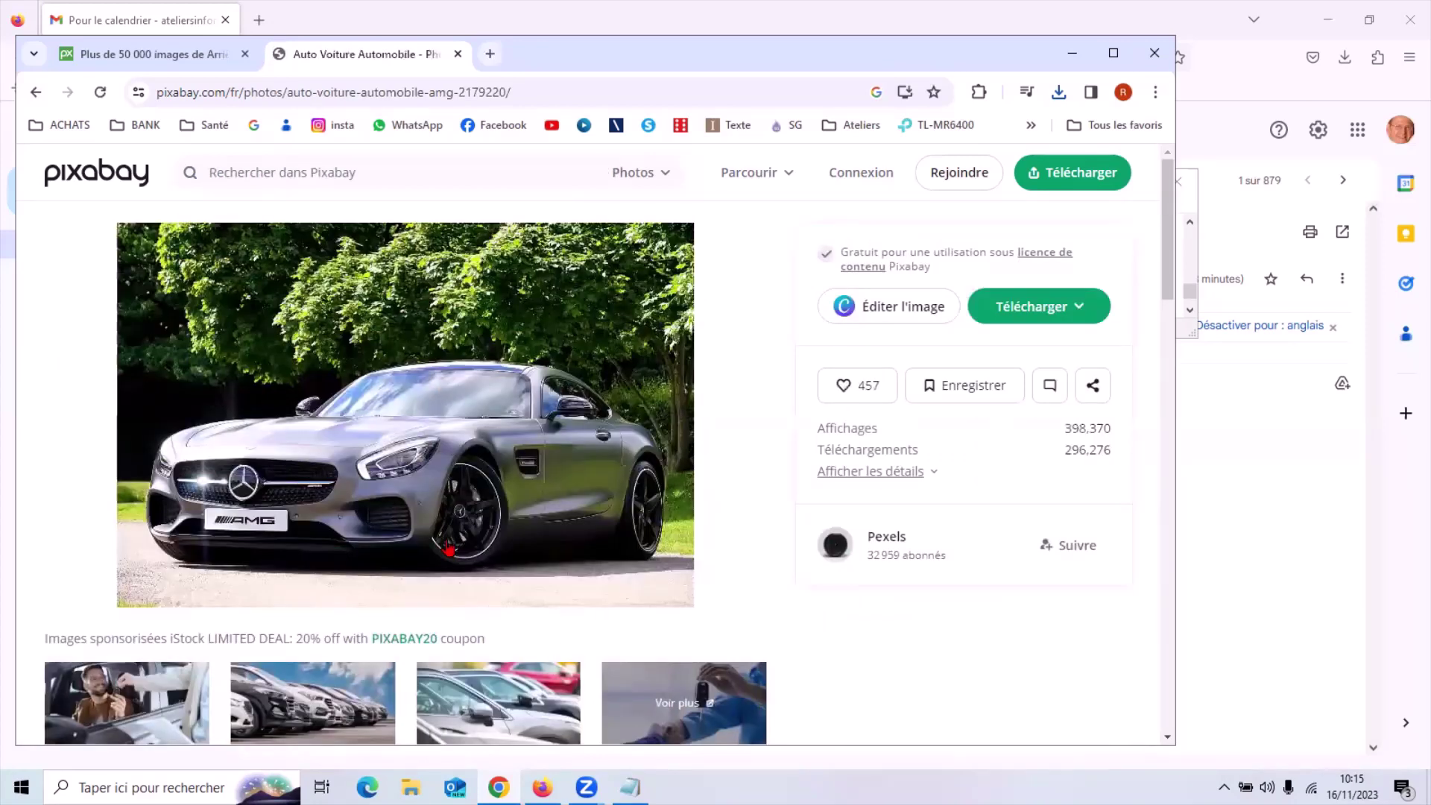
click(1041, 312)
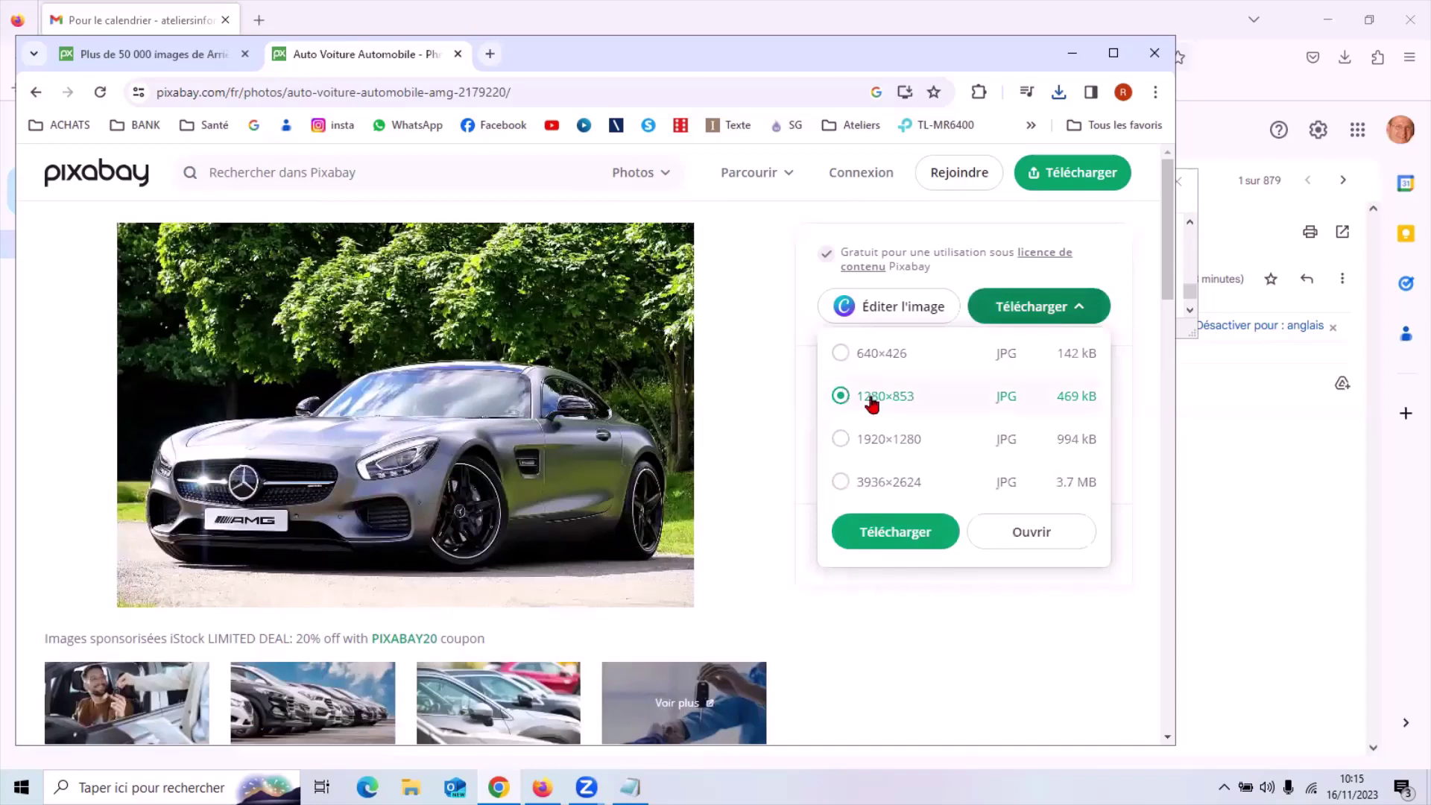
click(901, 533)
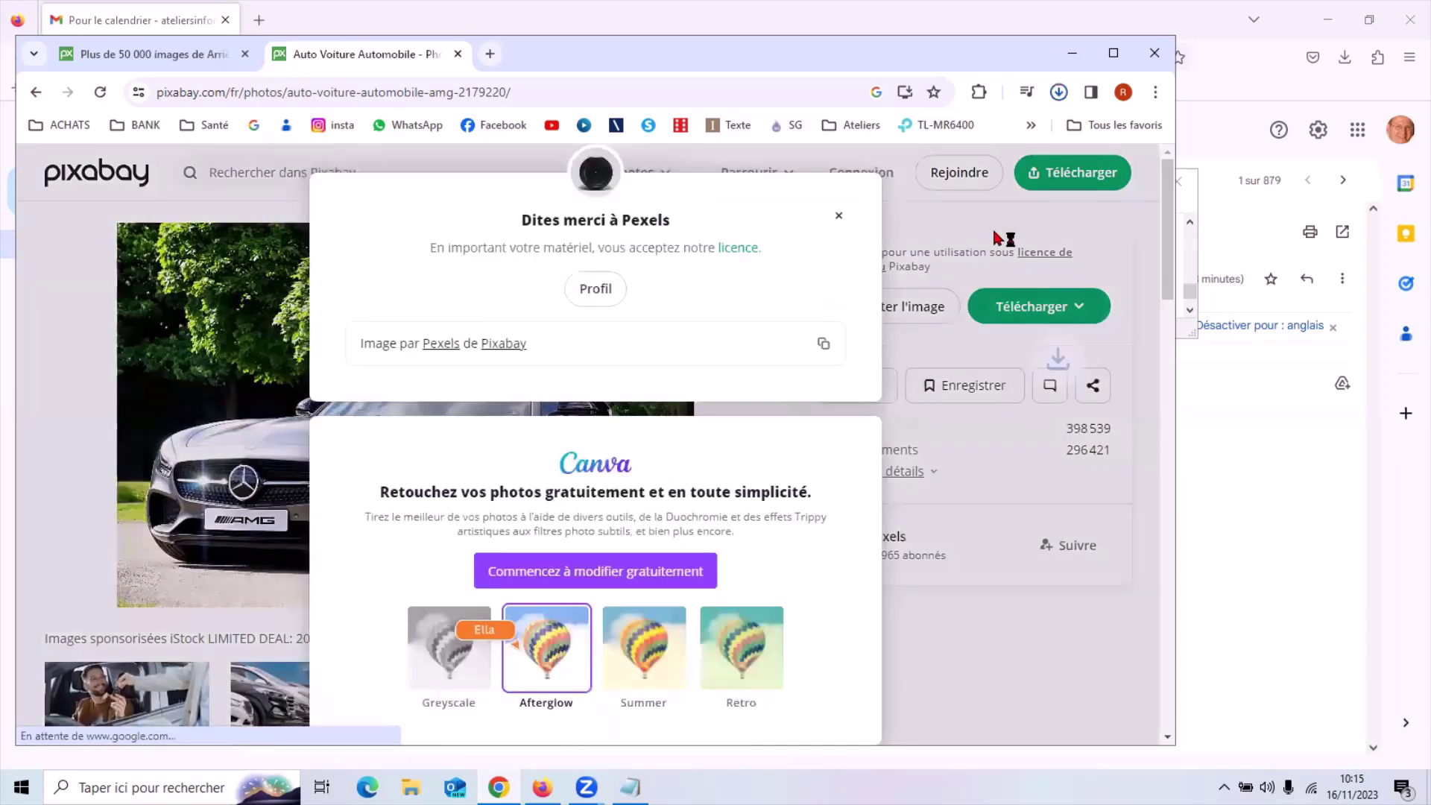
Check the recent downloads for the Mercedes image and close the photo's thank-you dialog.
click(1058, 92)
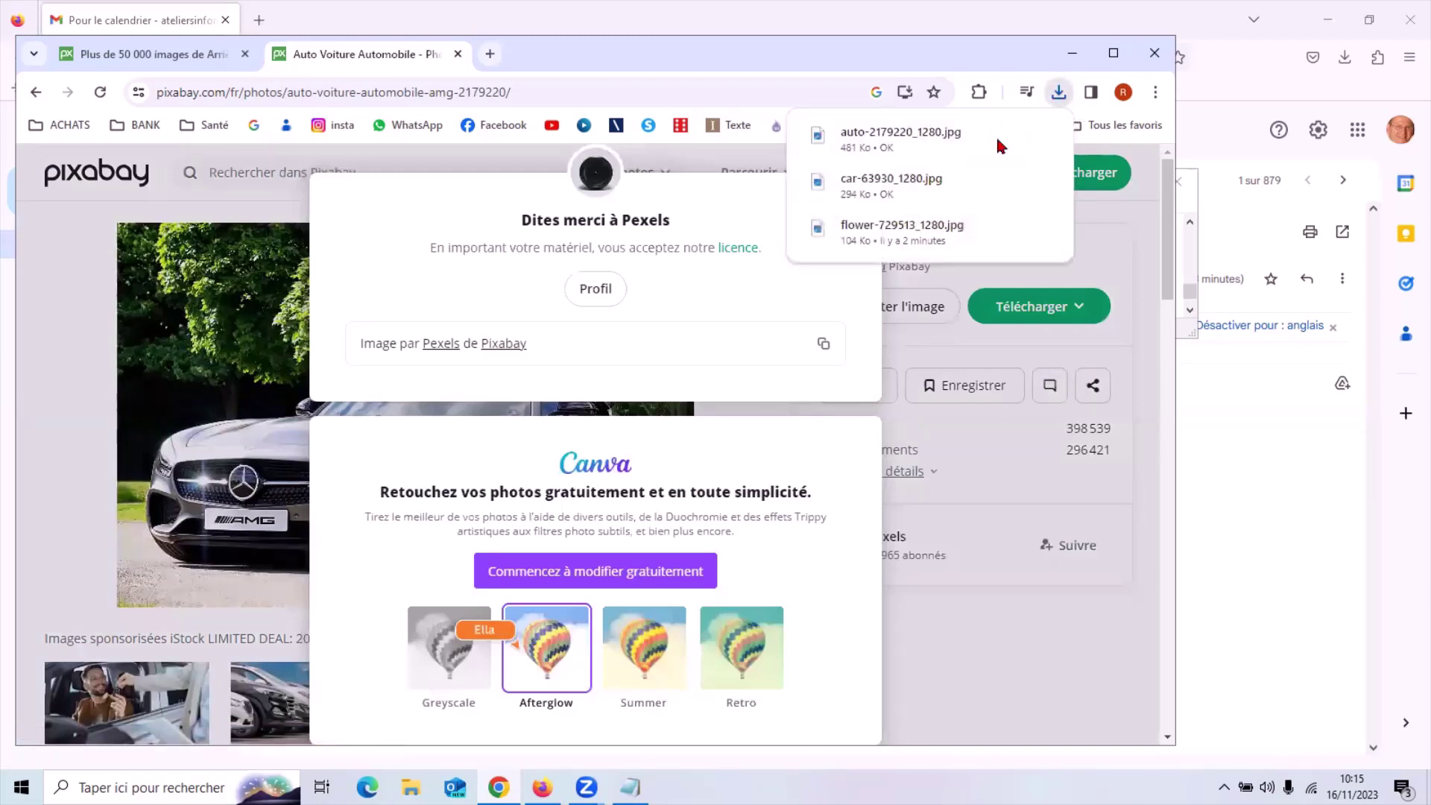
click(663, 199)
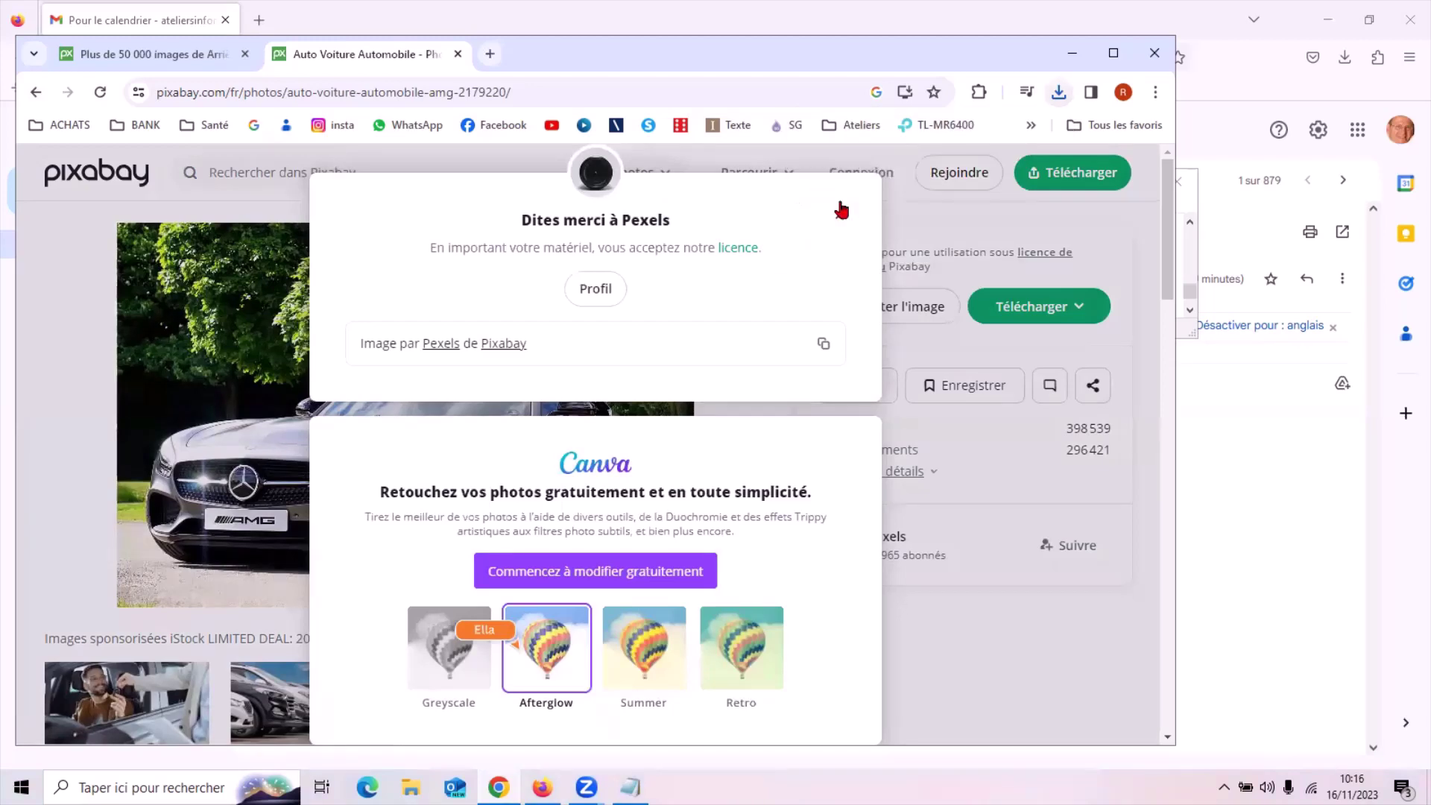
click(839, 218)
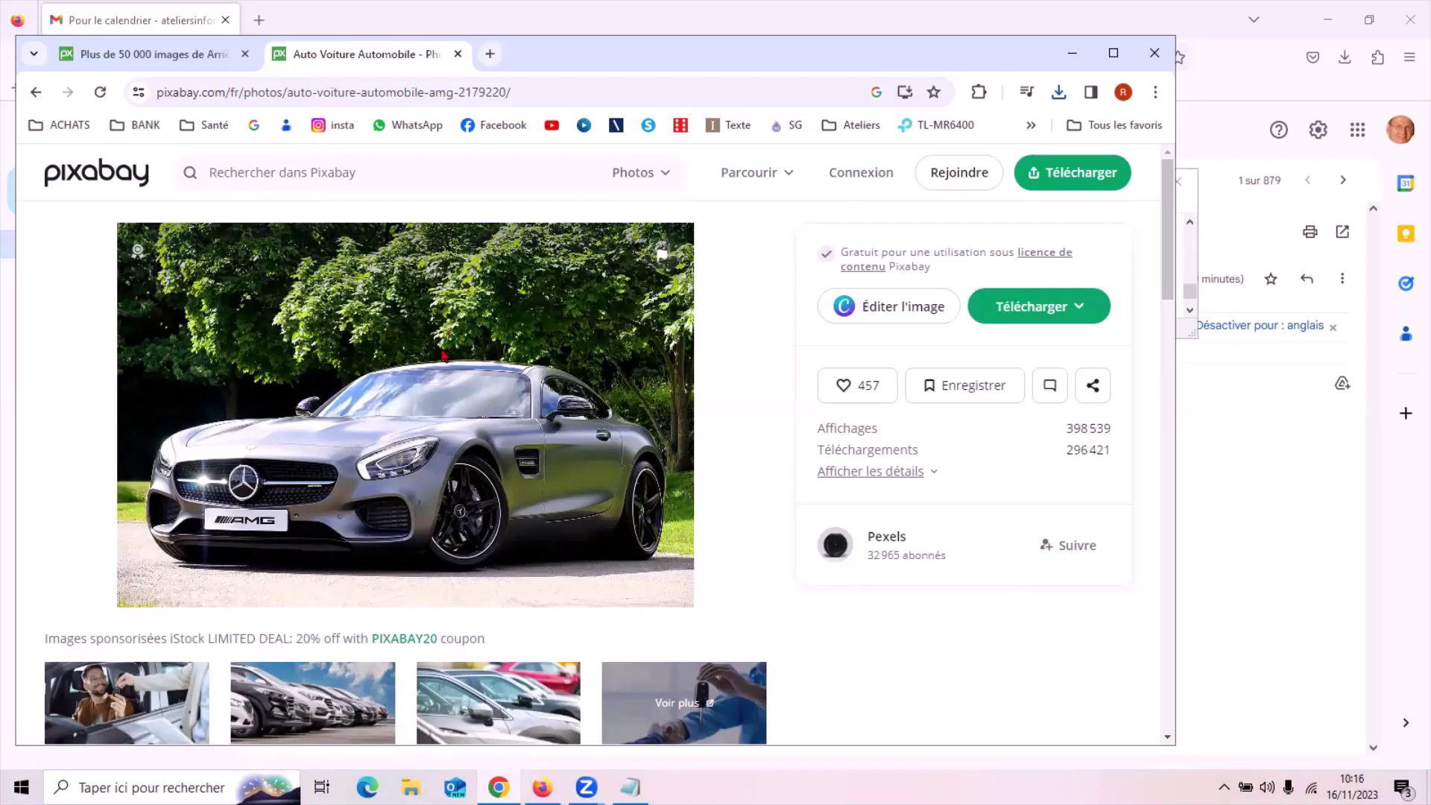
Return to the "fond d'écran voiture" results and browse more car images.
click(35, 93)
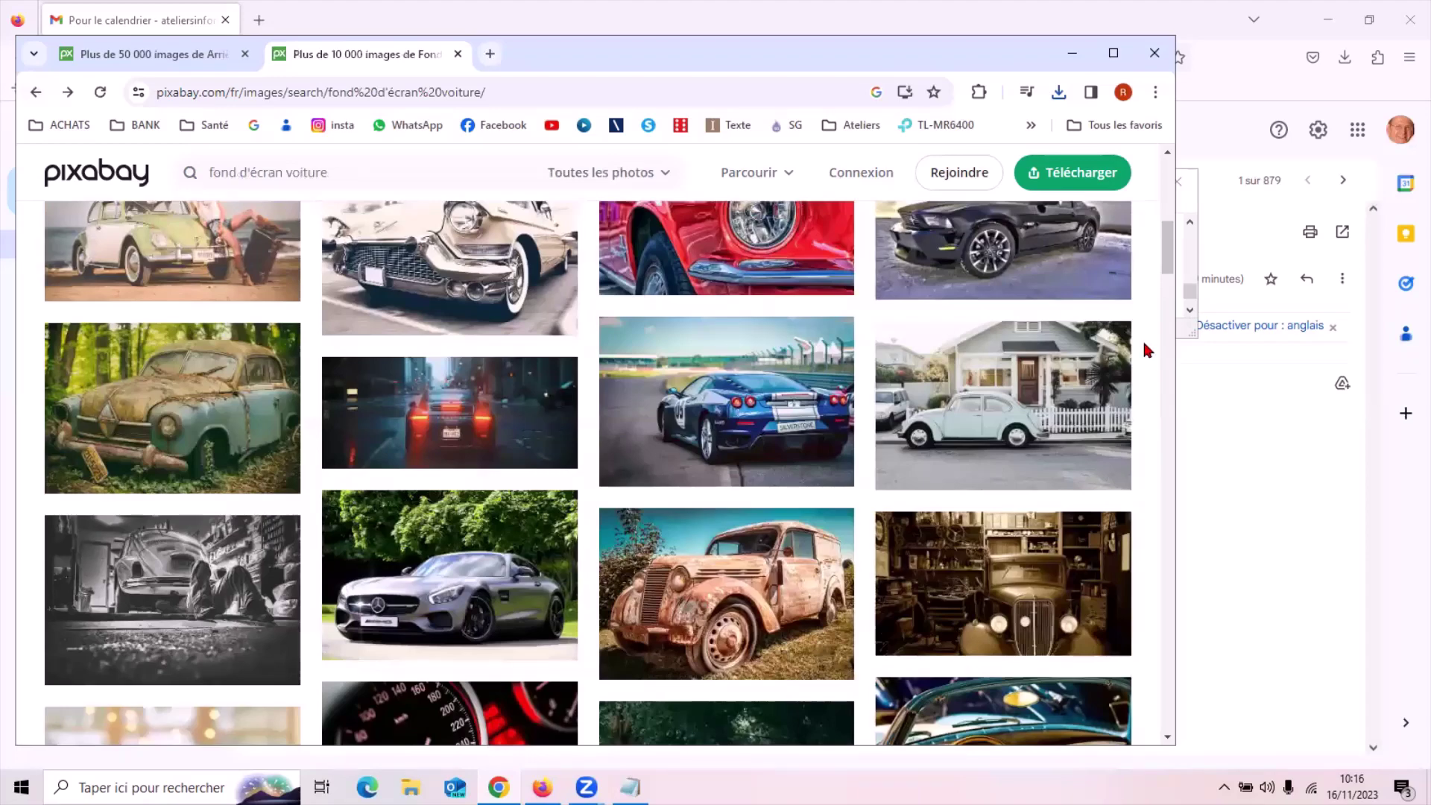
scroll(1145, 344, down, 3)
scroll(1146, 350, down, 6)
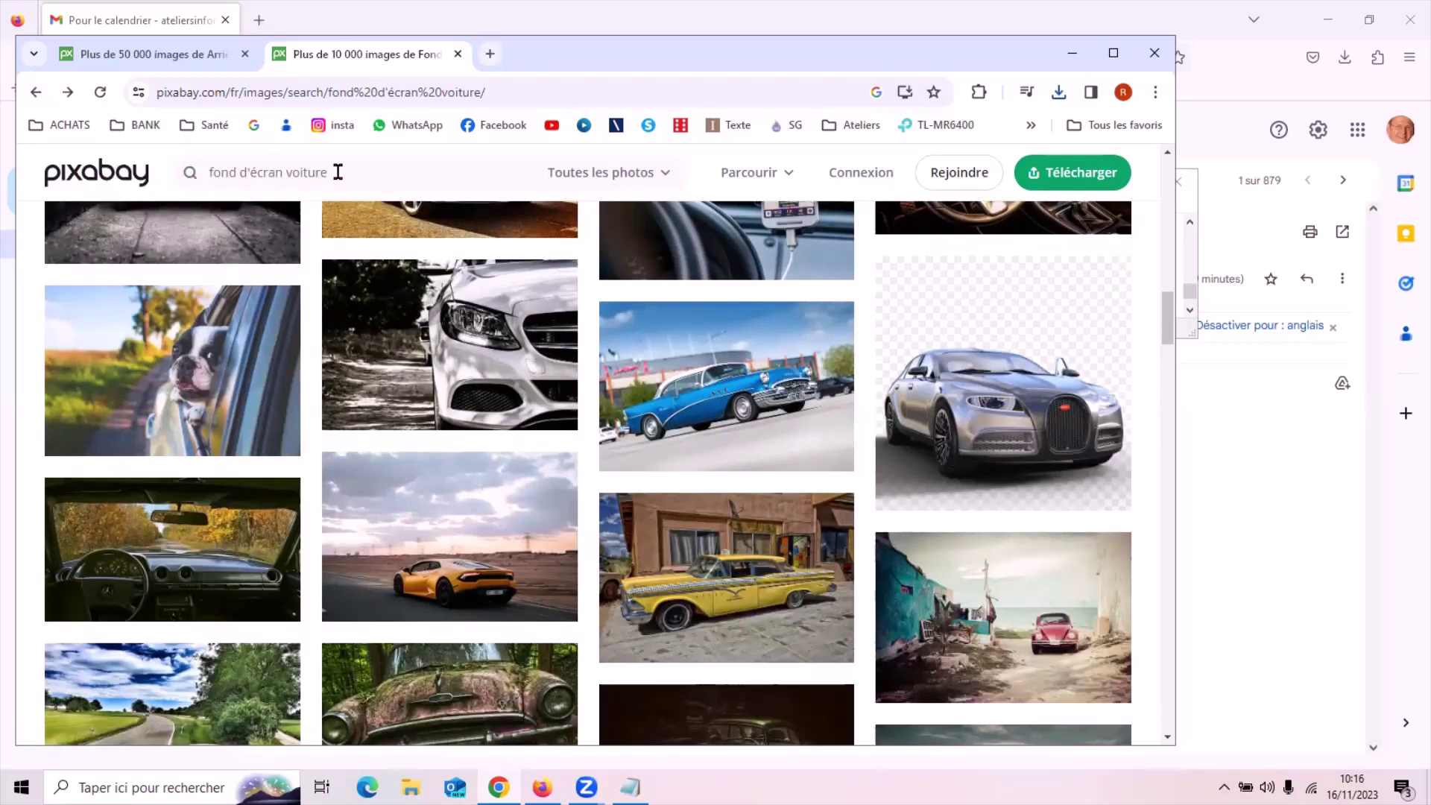
Change the image search from car wallpapers to "fond d'écran champ".
drag(335, 172, 285, 172)
text(champ)
key(Return)
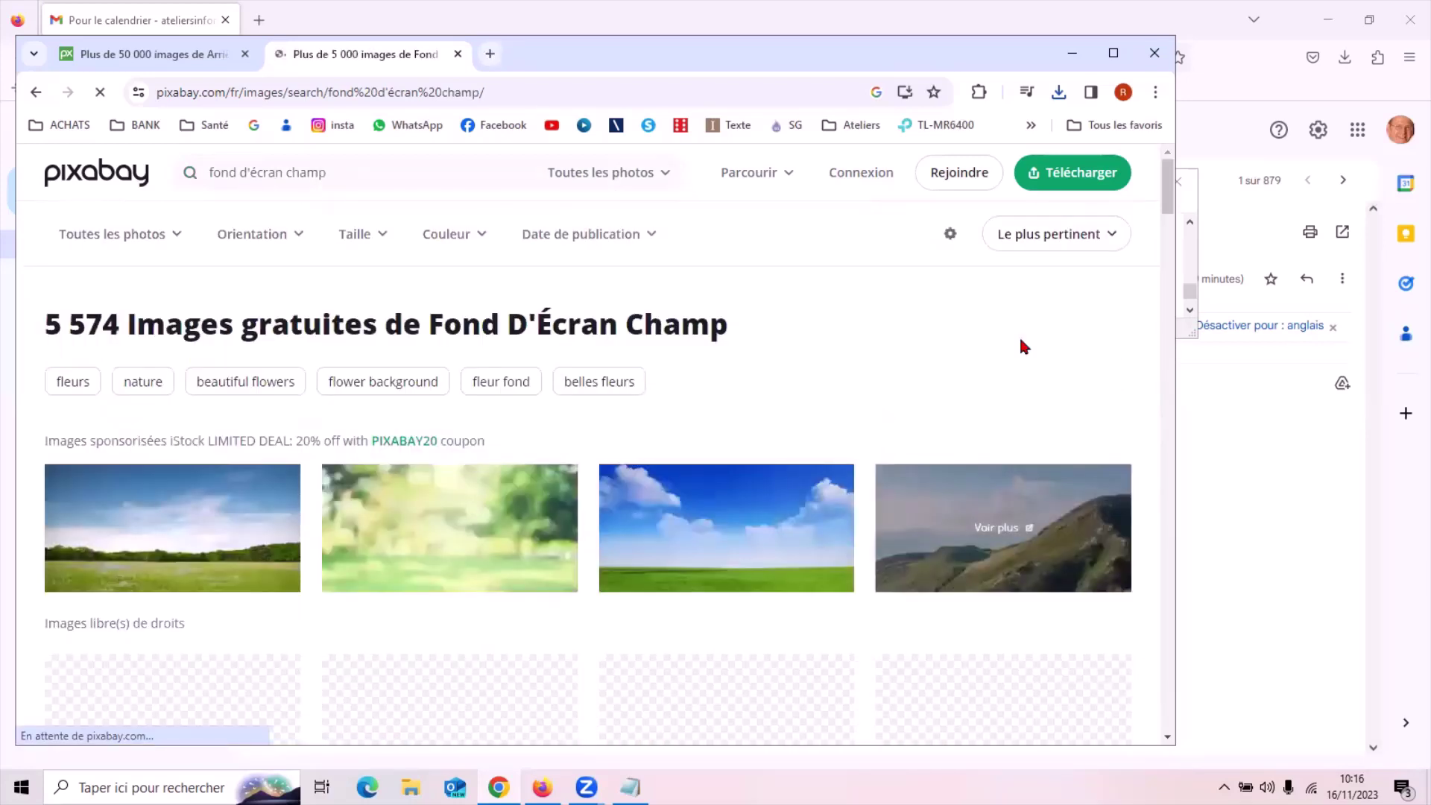
Open the wide photo of a field full of sunflowers and download it as a JPG at 1280×593.
scroll(1154, 333, down, 3)
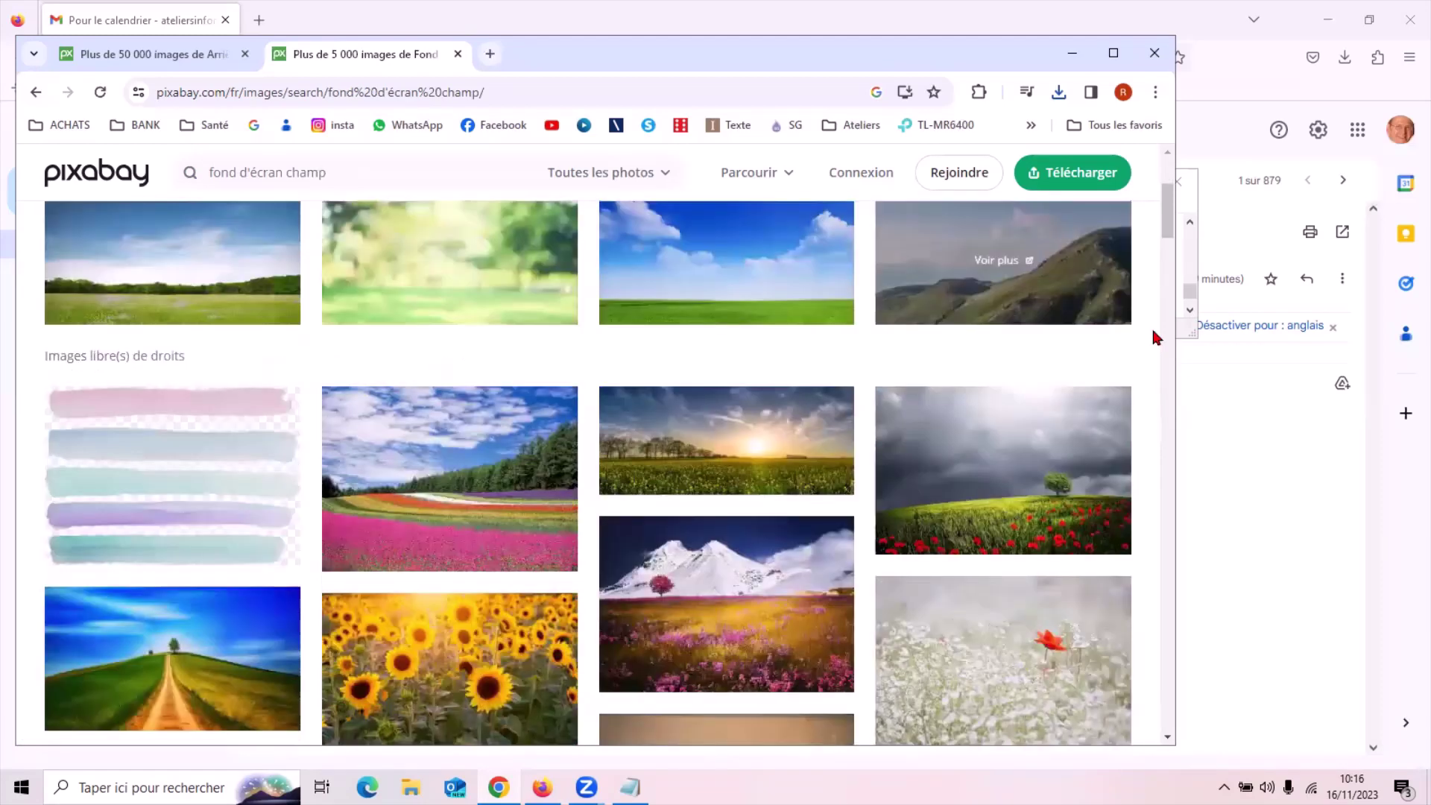
scroll(1153, 337, down, 1)
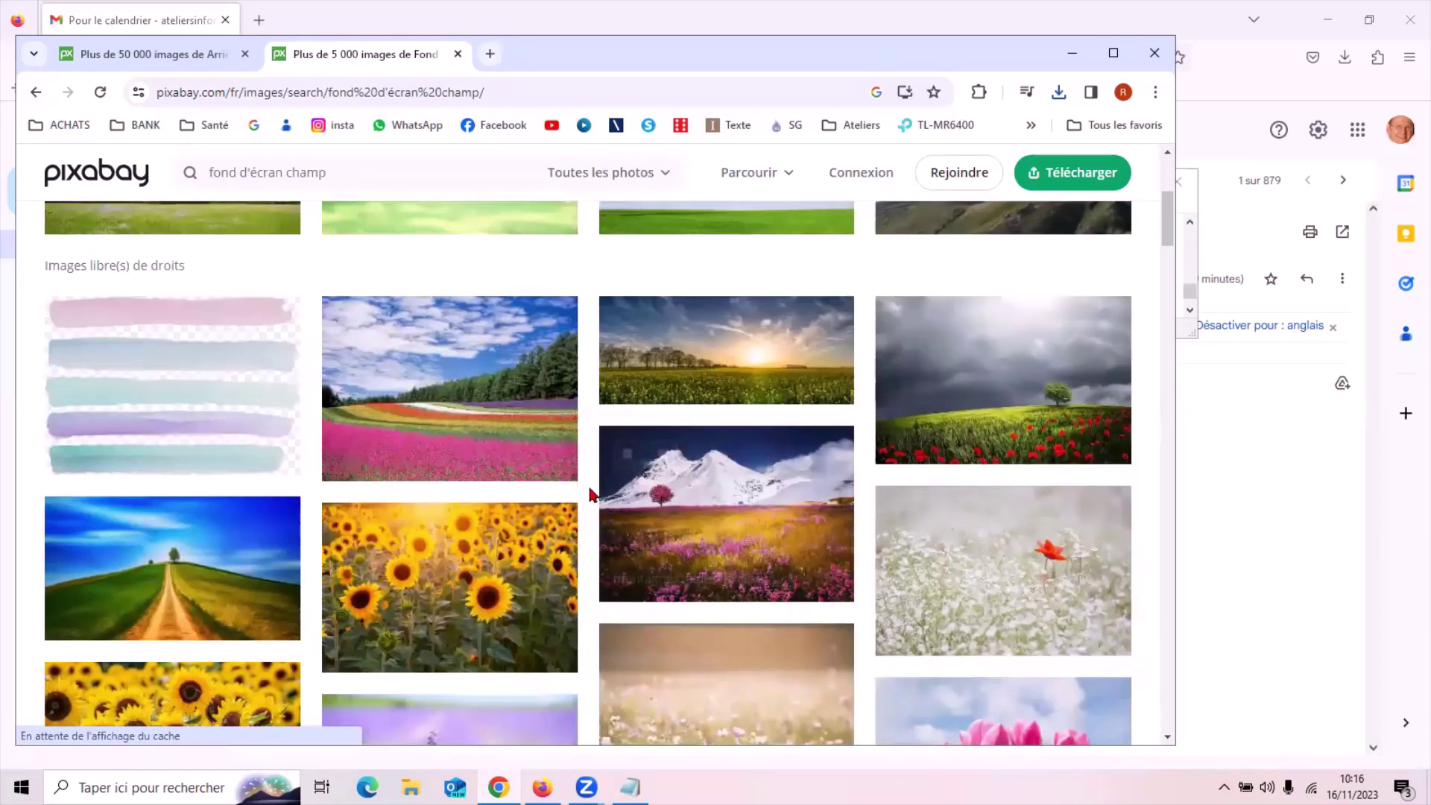
scroll(593, 494, down, 1)
scroll(591, 488, down, 1)
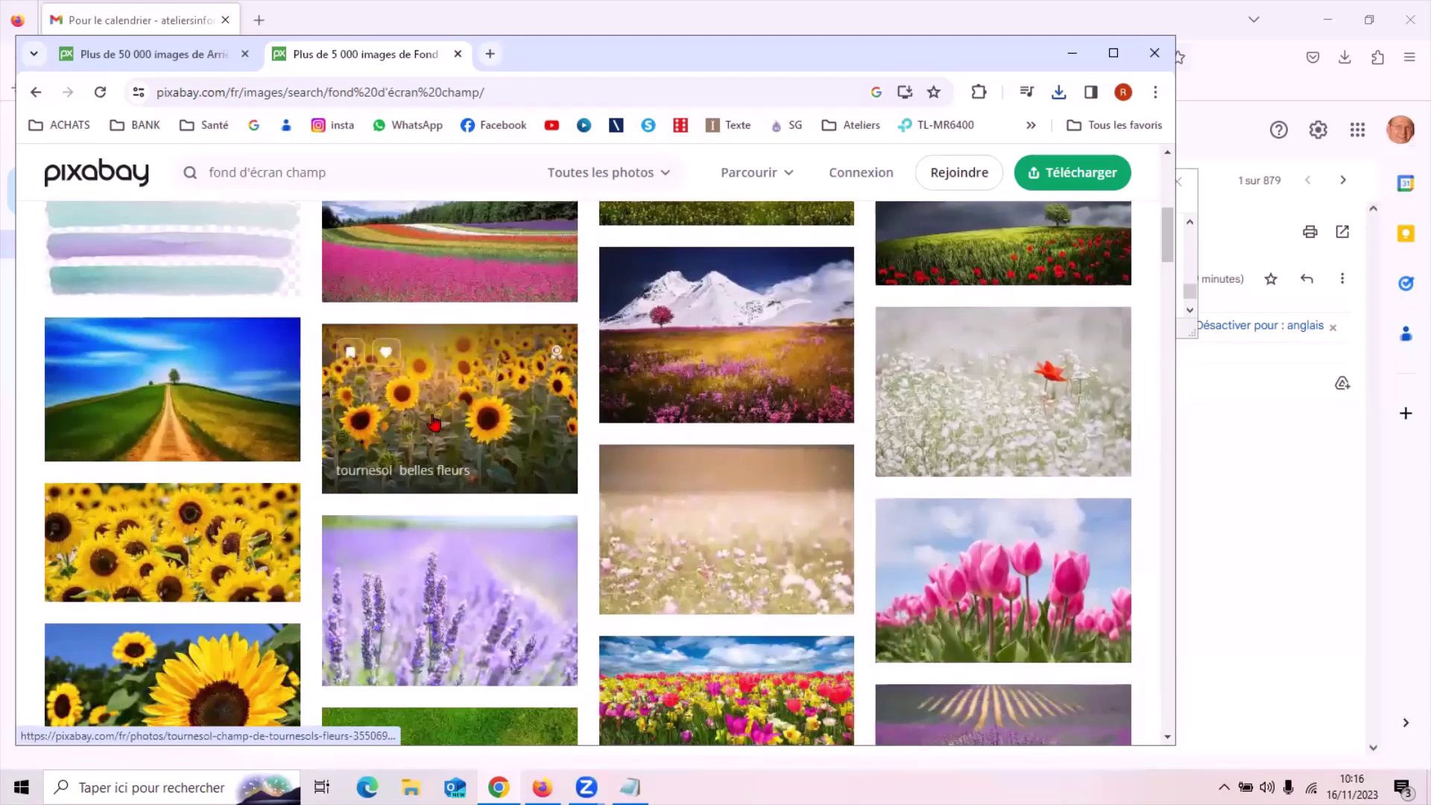
click(221, 559)
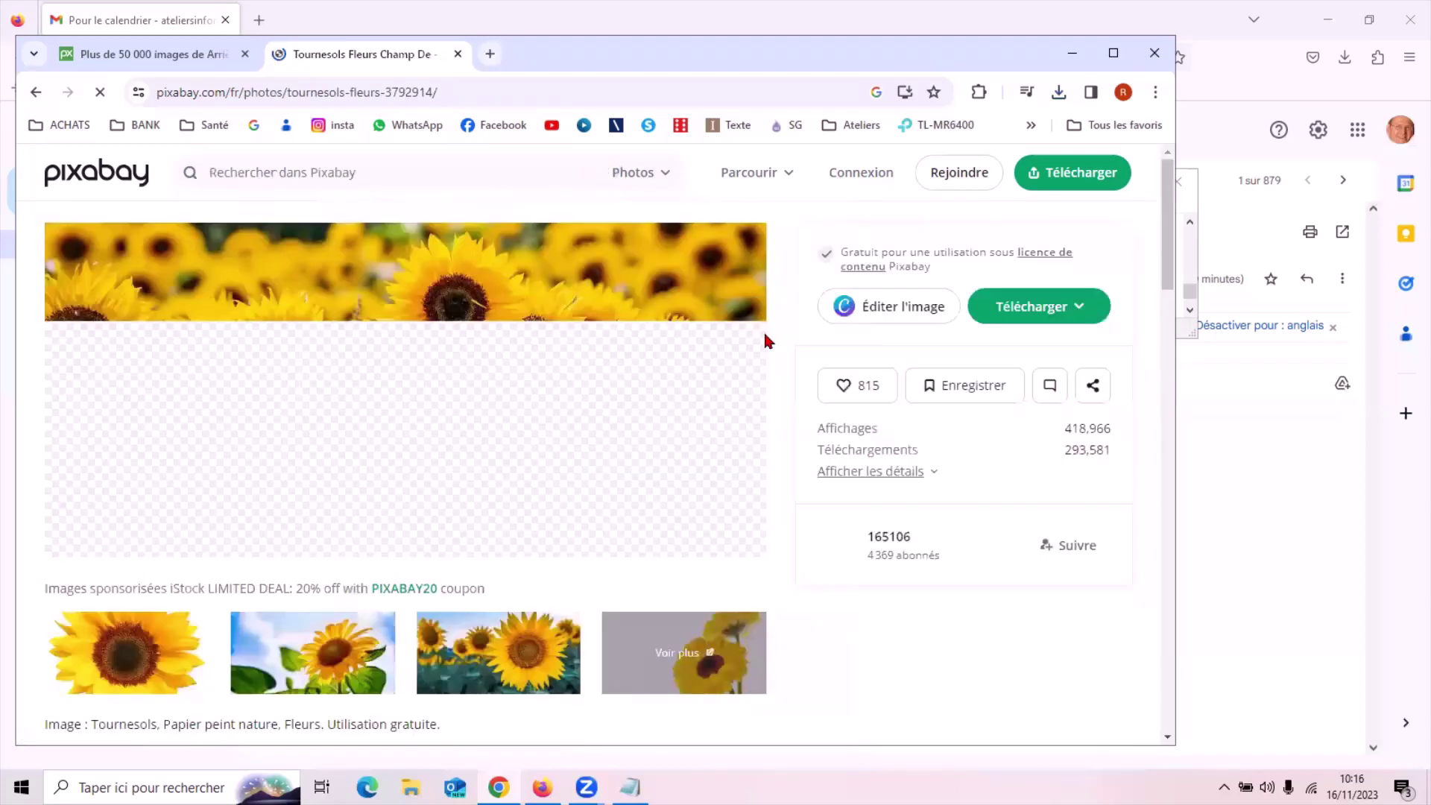
click(1026, 307)
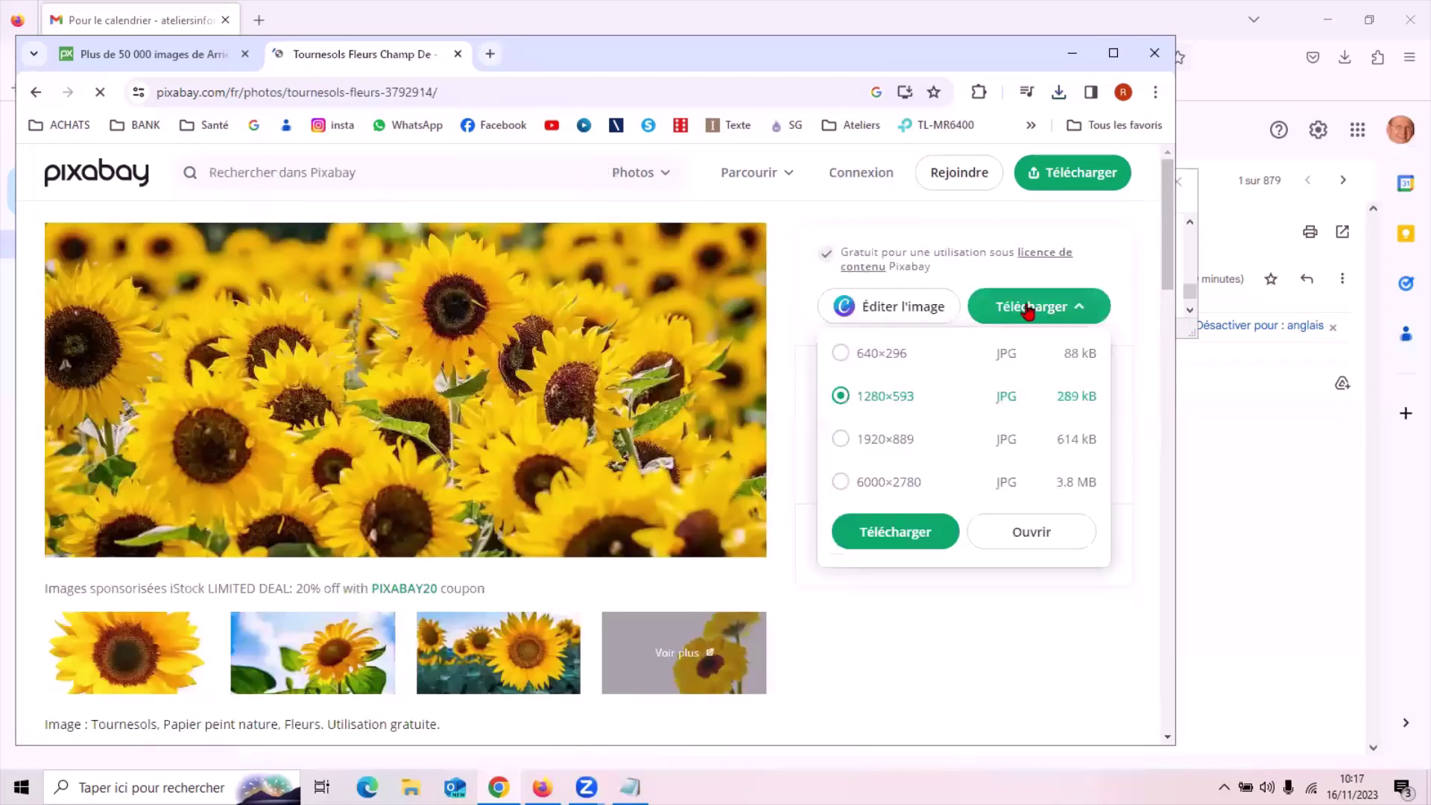
click(876, 534)
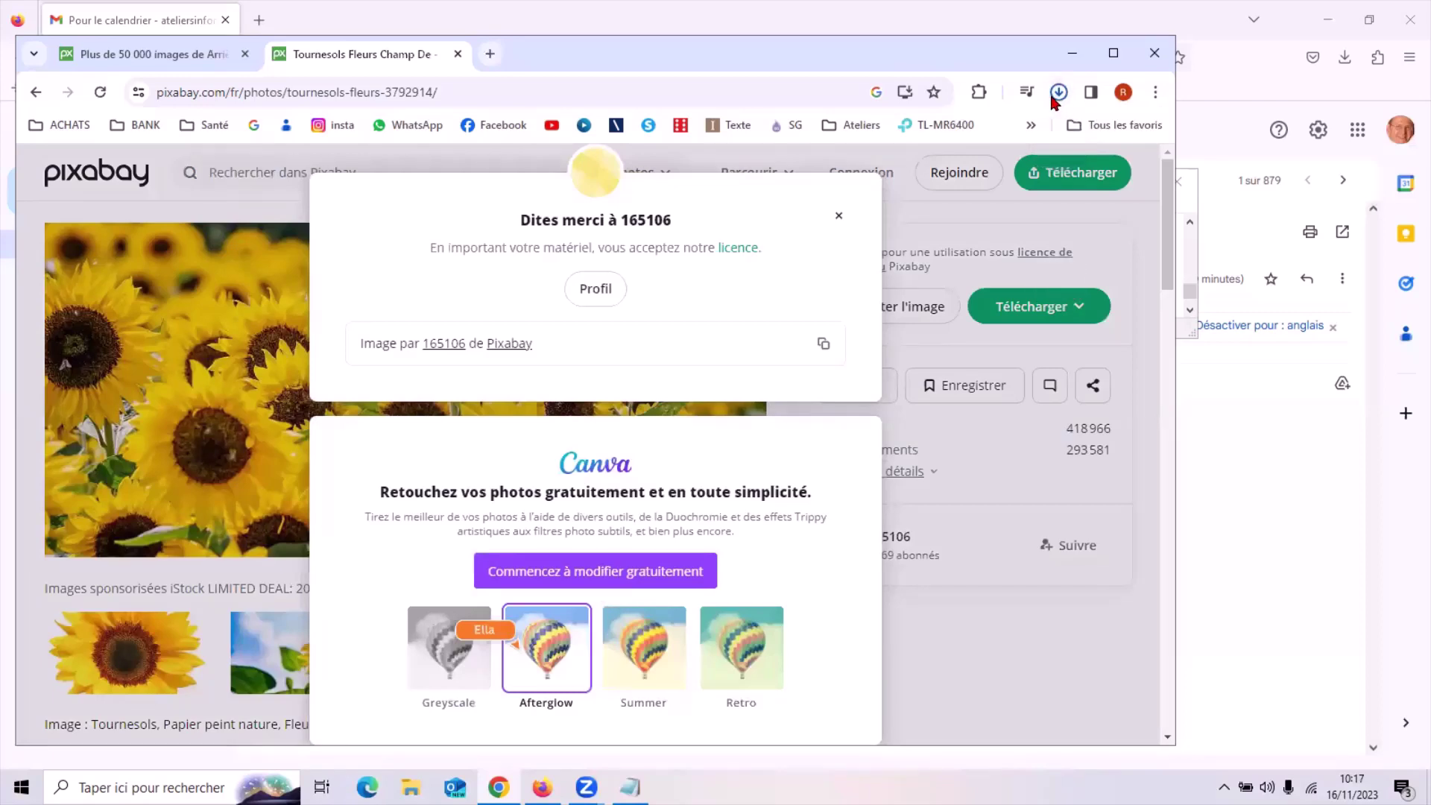
Check the recent downloads for the sunflower image and close its thank-you dialog.
click(1060, 95)
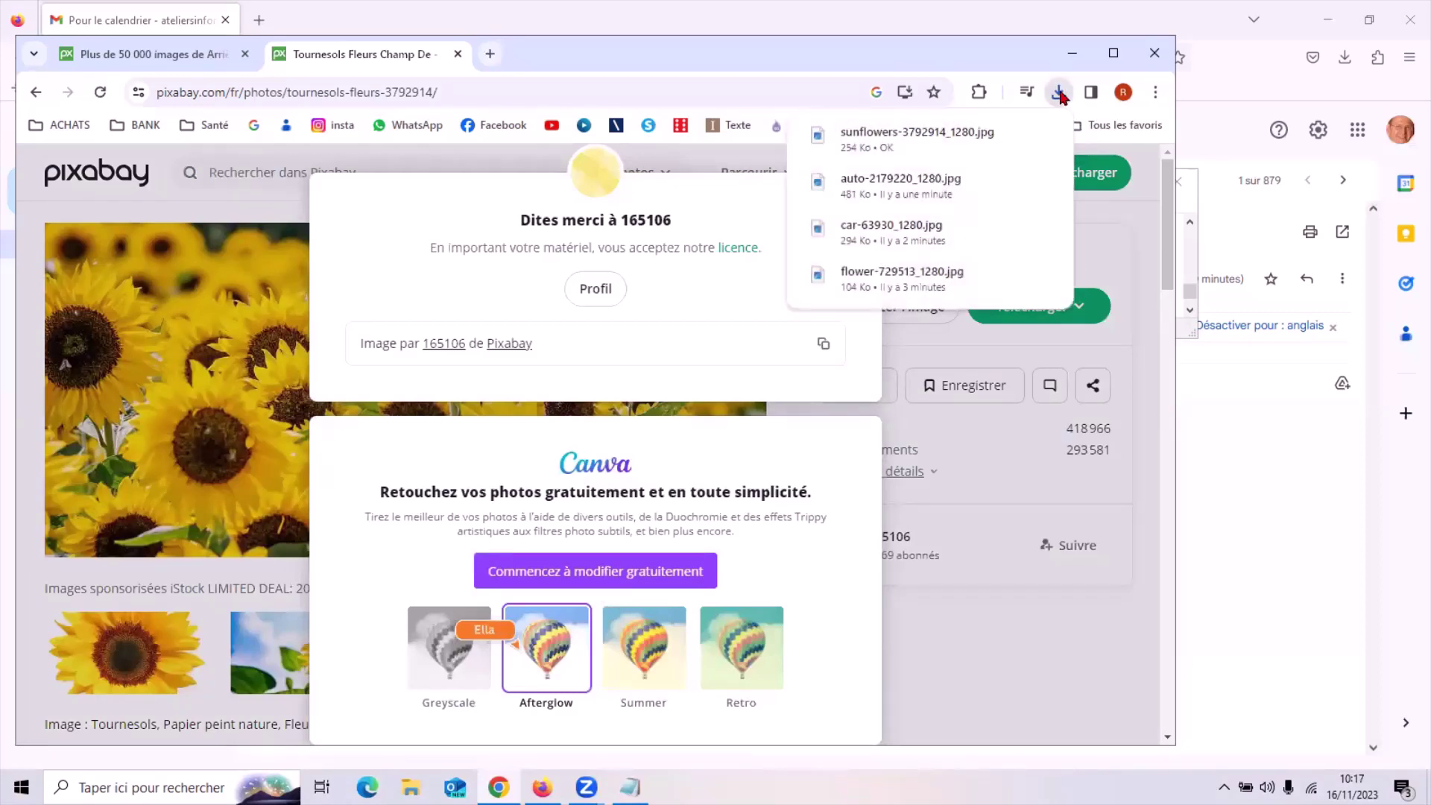
click(715, 190)
click(840, 218)
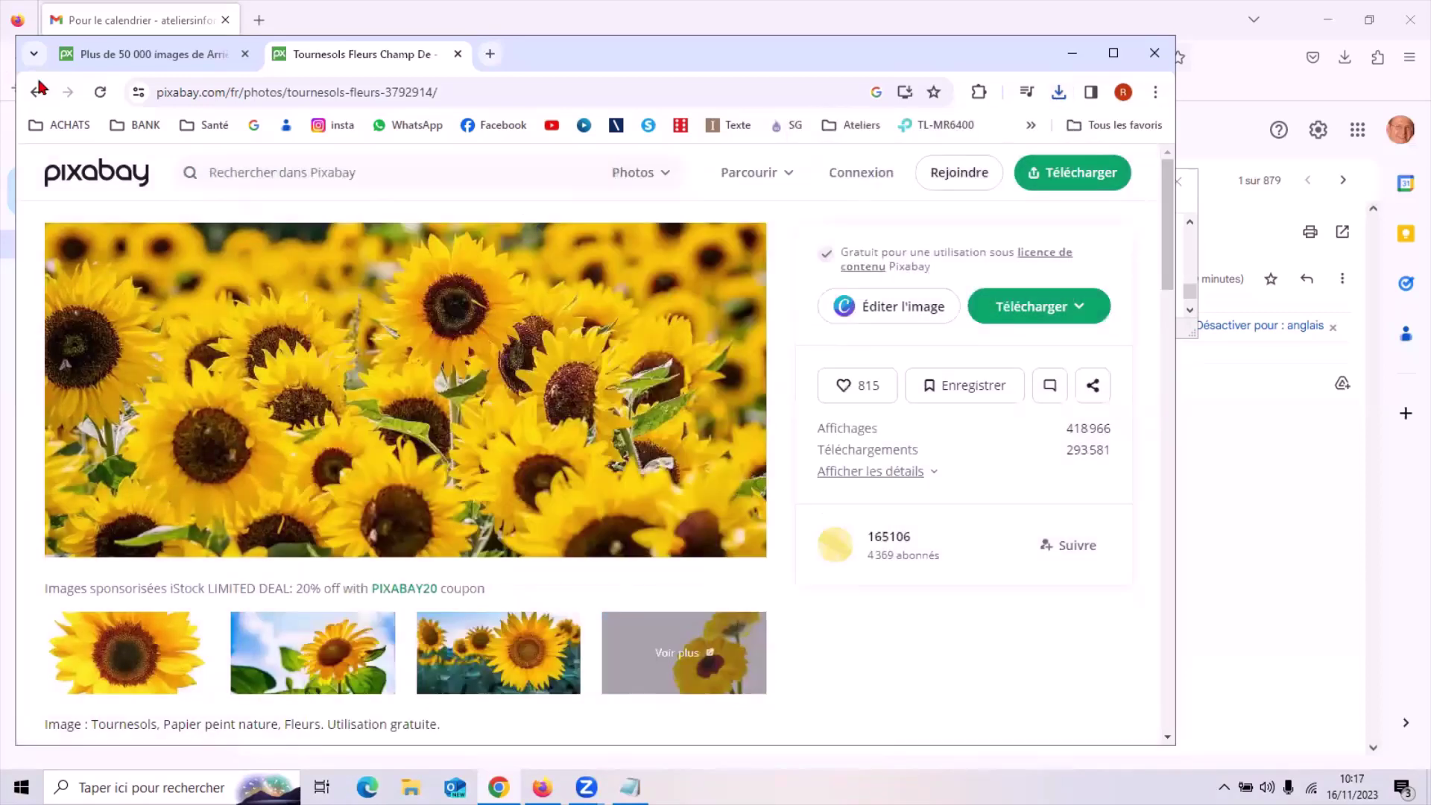
Return to the field wallpaper results and download the photo of a road between purple flowers as a JPG at 1280×853.
click(30, 94)
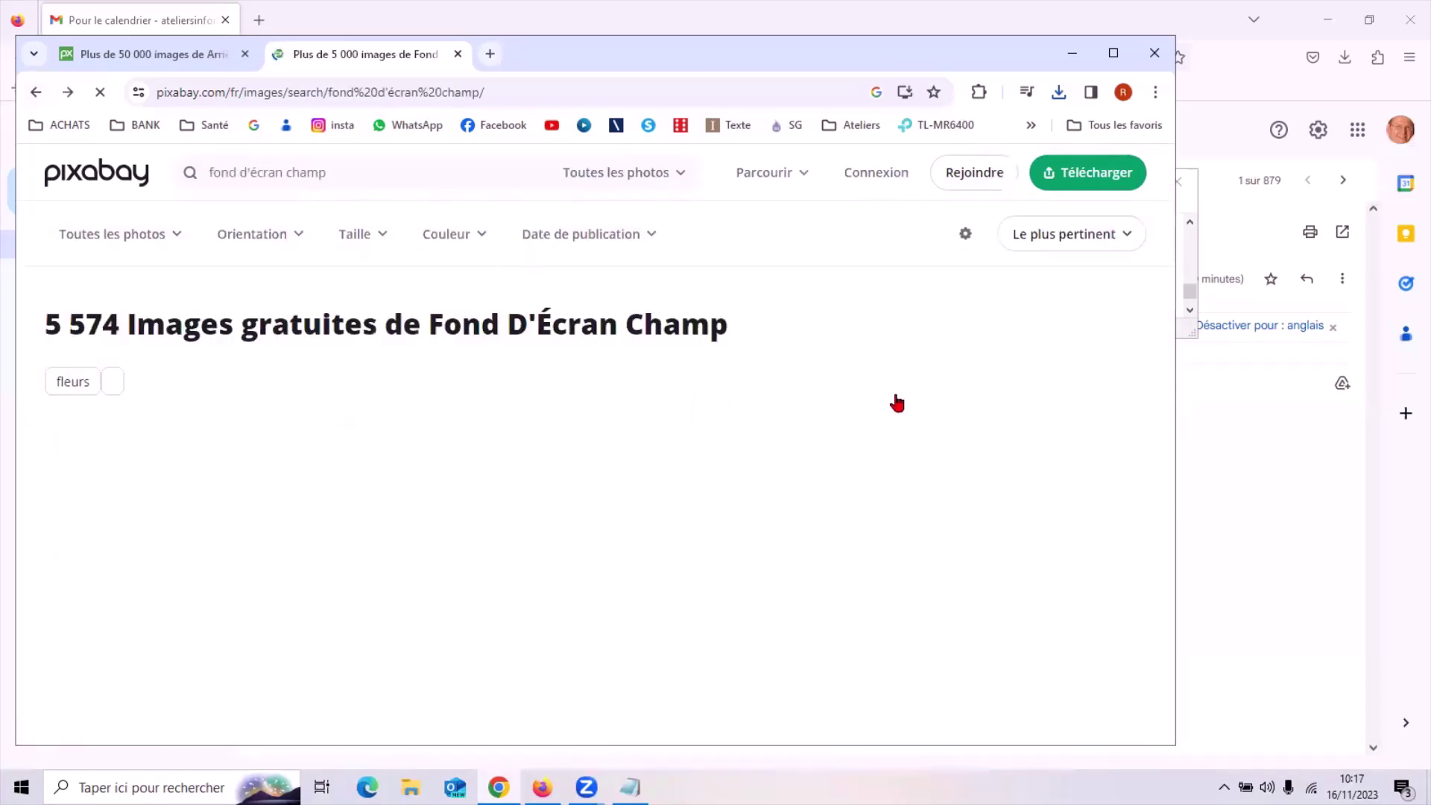
scroll(896, 400, down, 5)
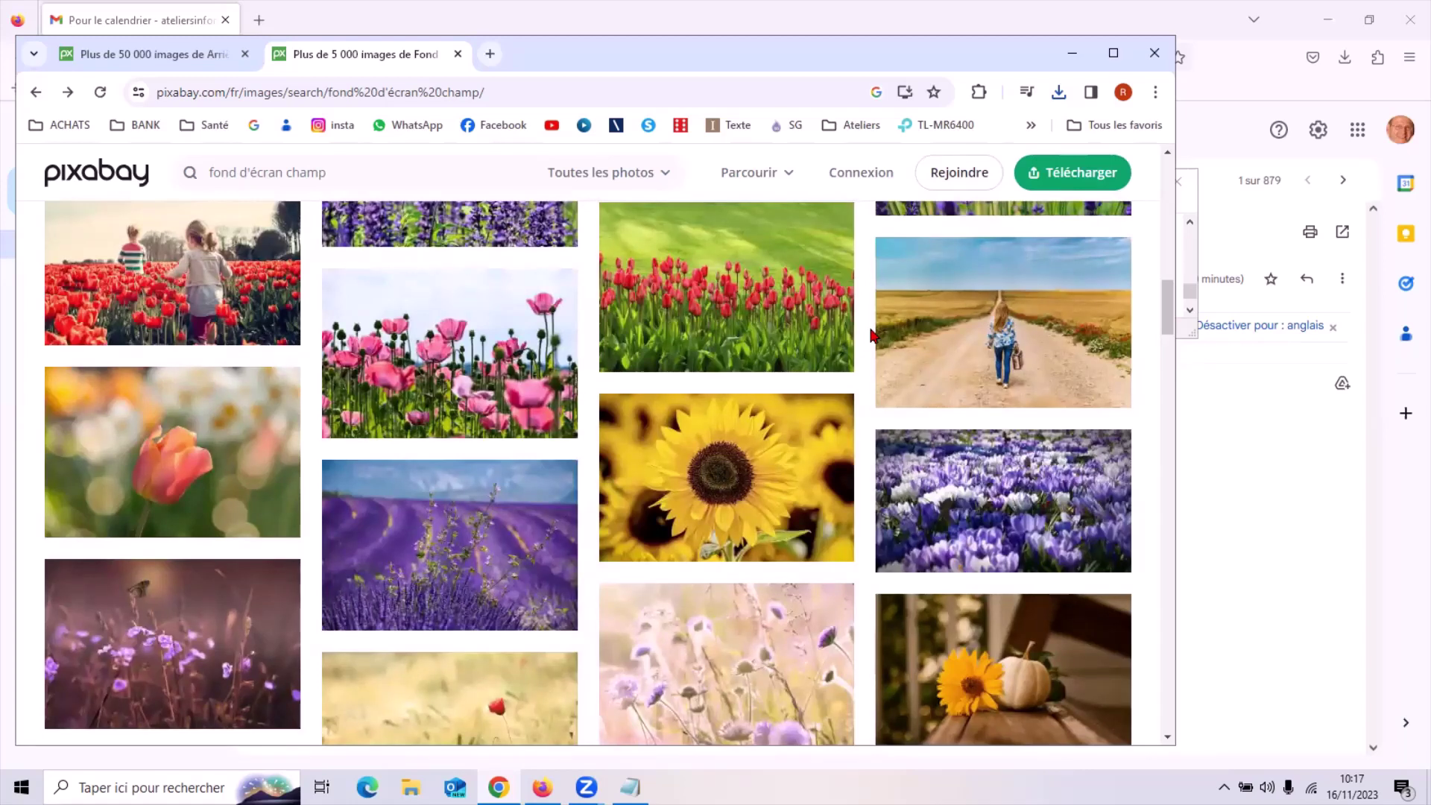
scroll(868, 325, down, 3)
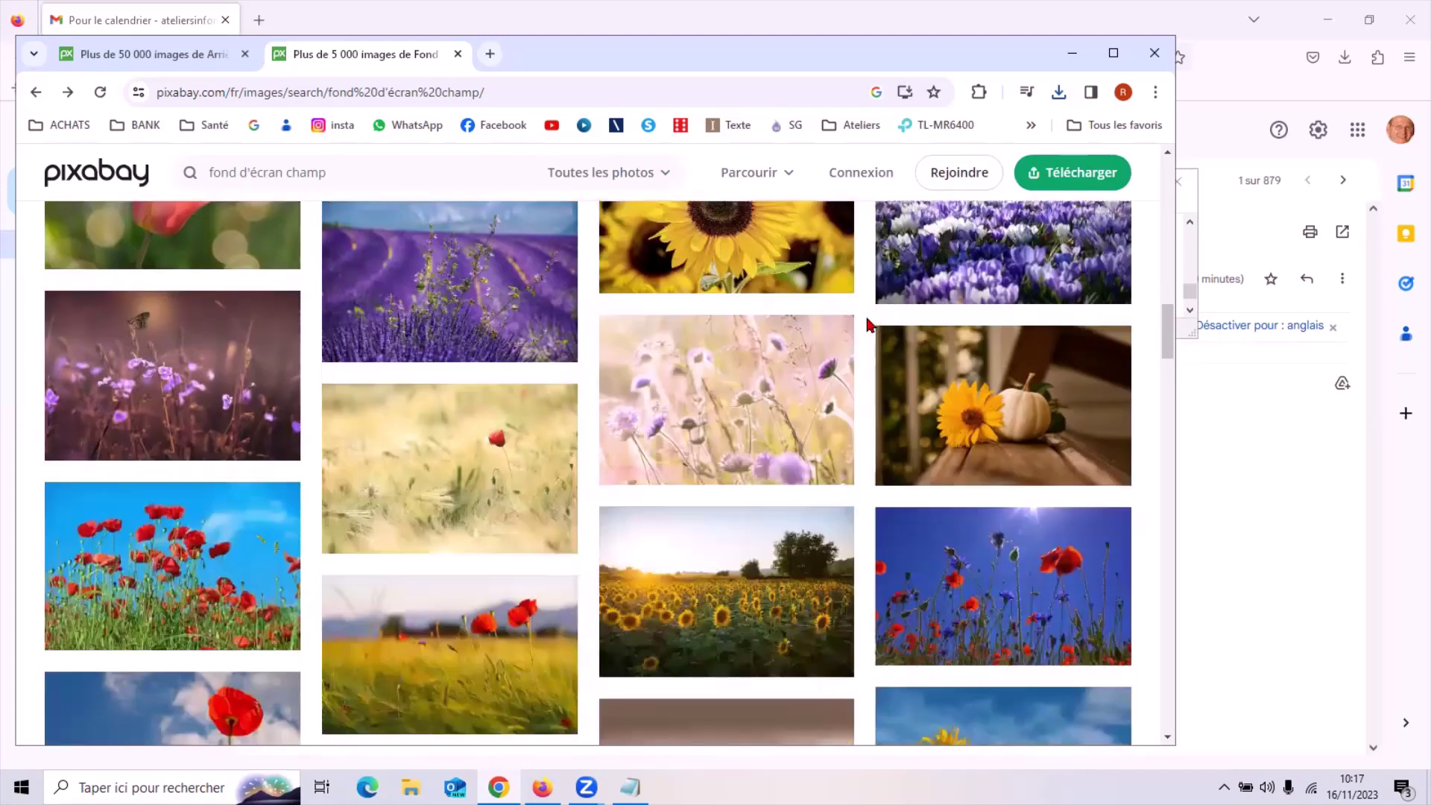
scroll(869, 324, down, 1)
scroll(869, 324, down, 3)
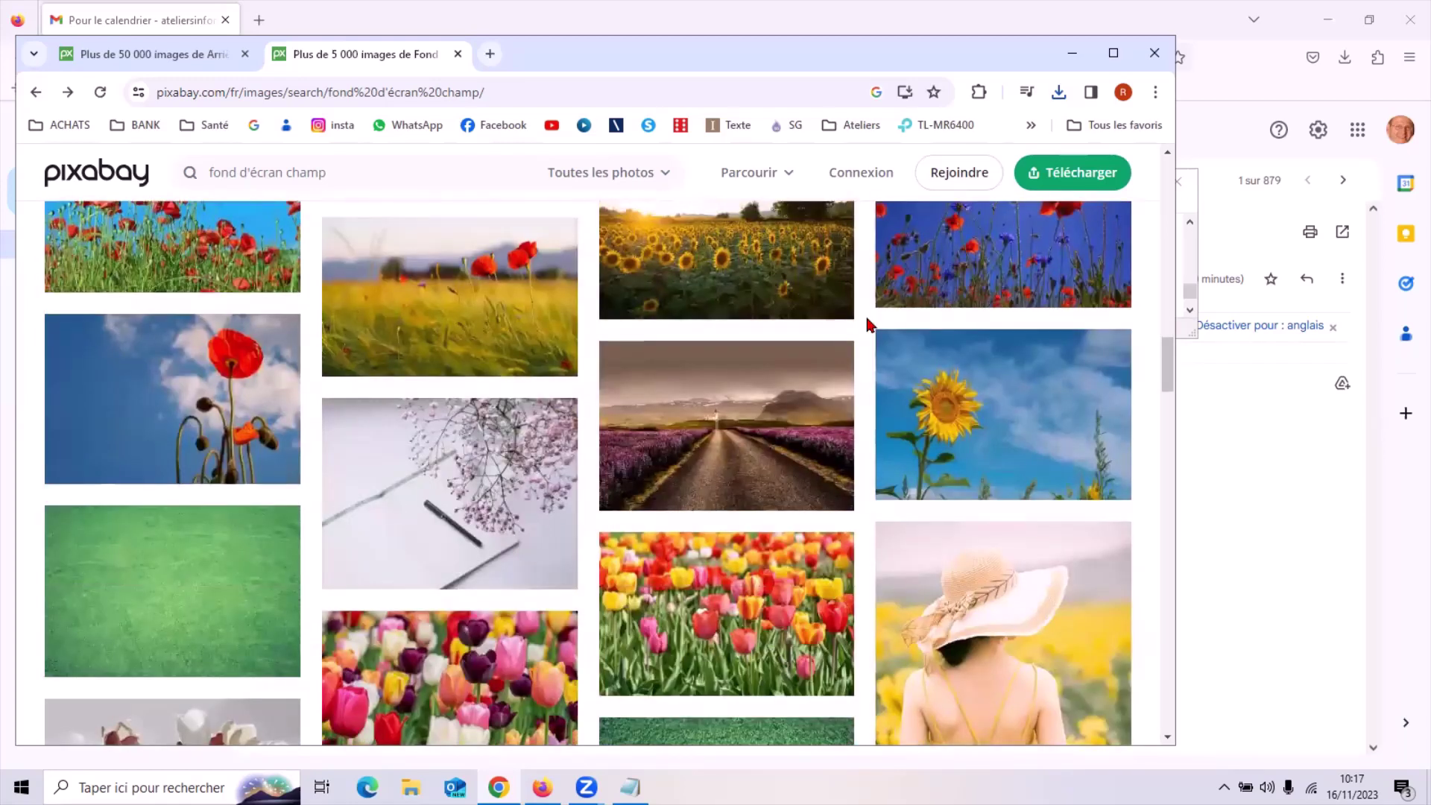
click(736, 415)
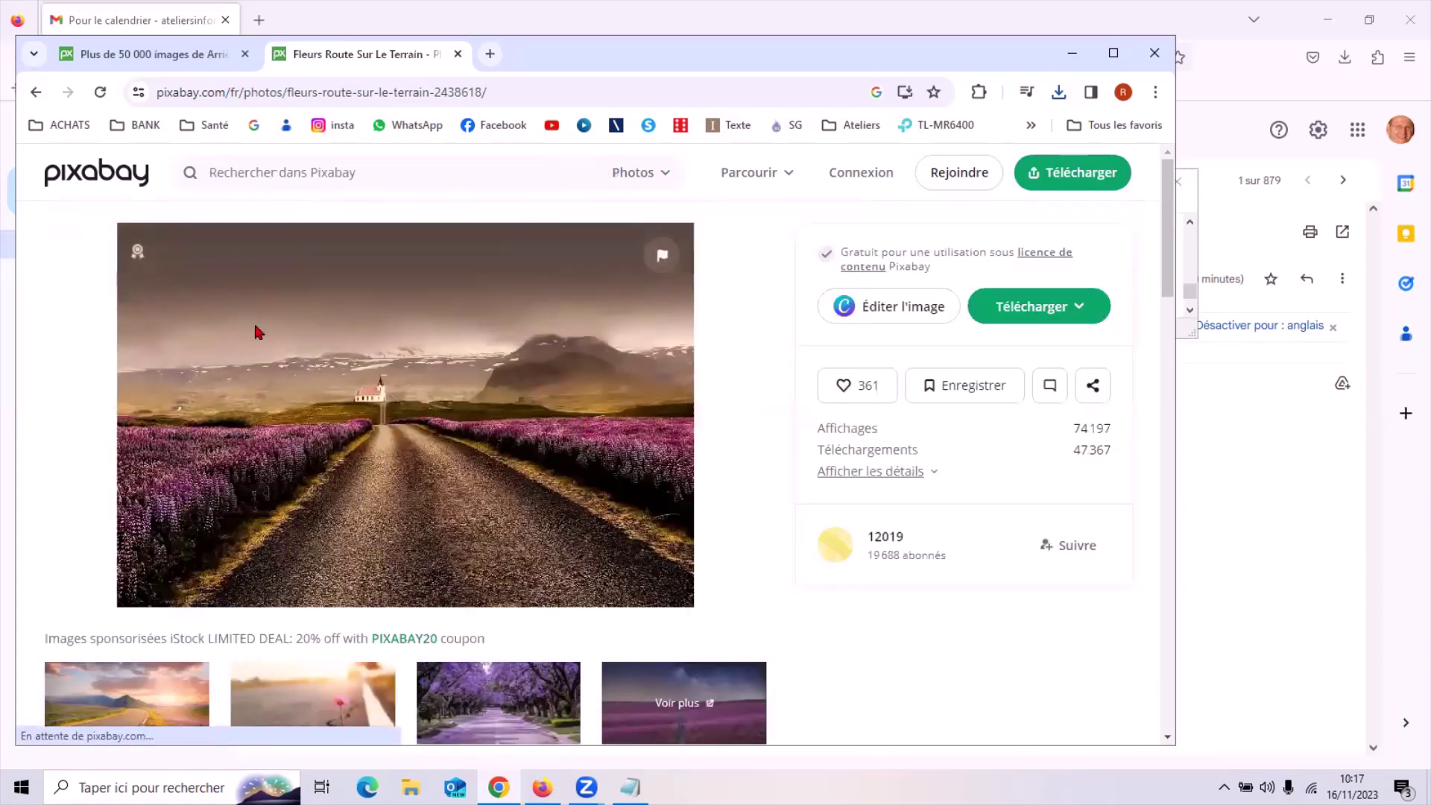
click(1029, 306)
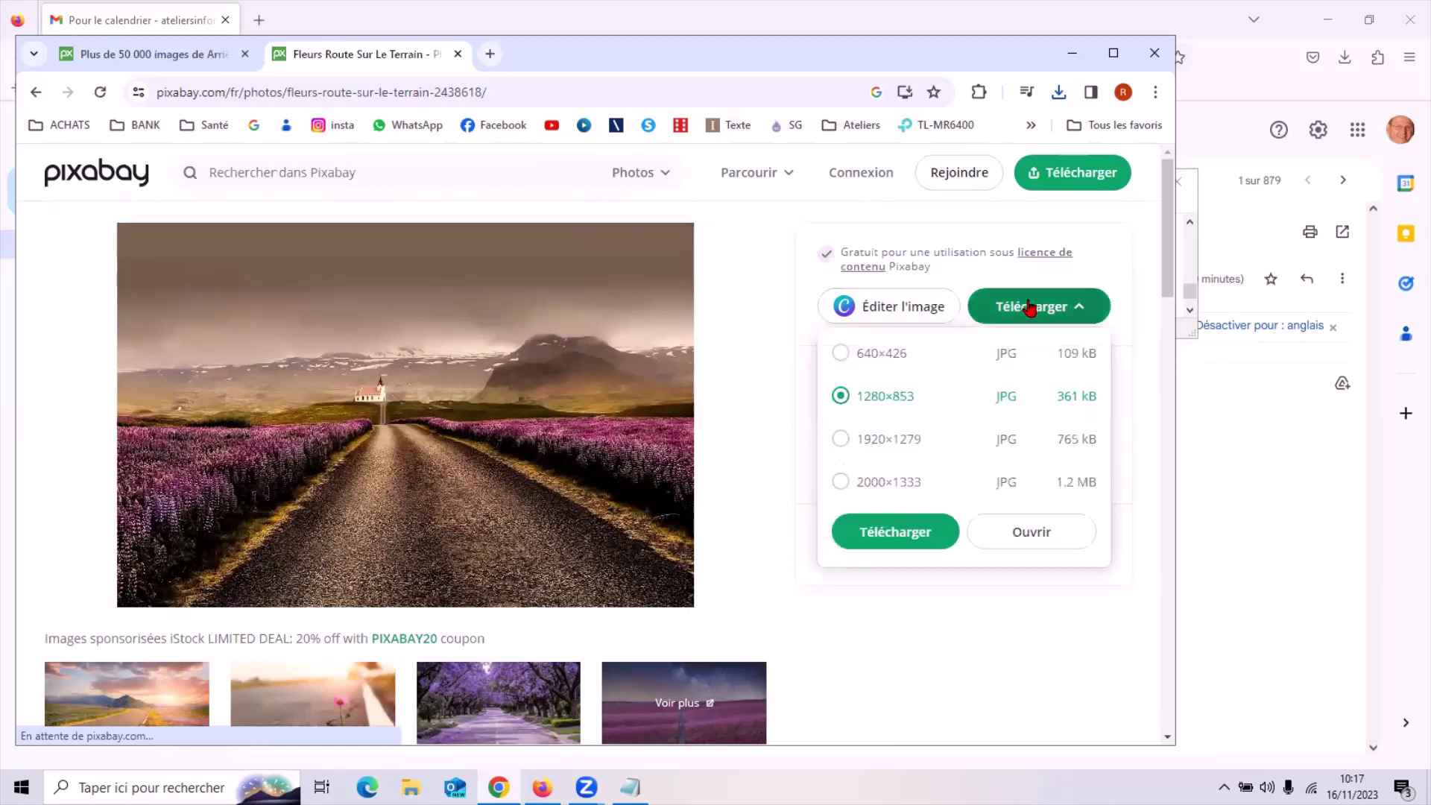
click(897, 534)
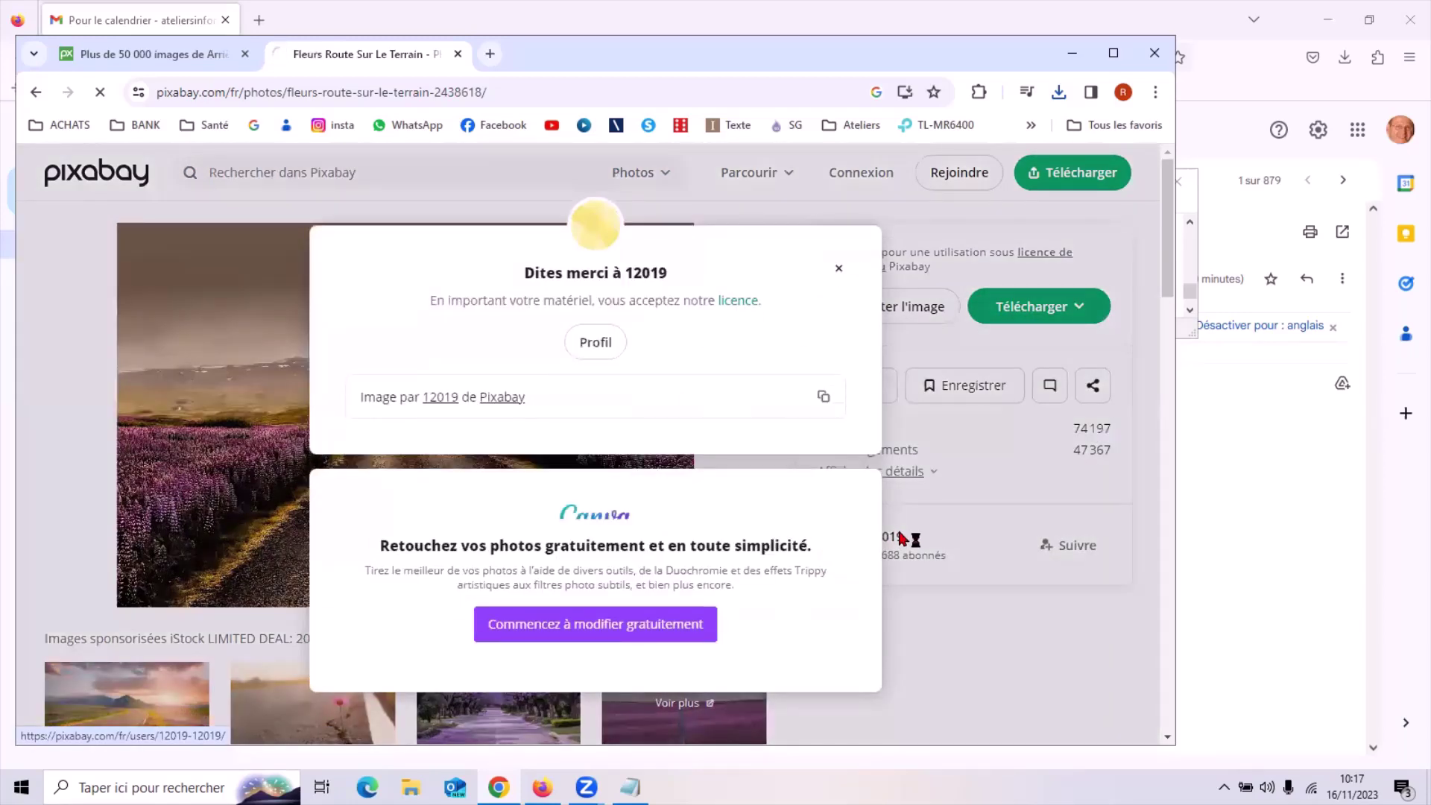
Check the recent downloads for the flower-lined road image and dismiss the photo's thank-you dialog.
click(1057, 94)
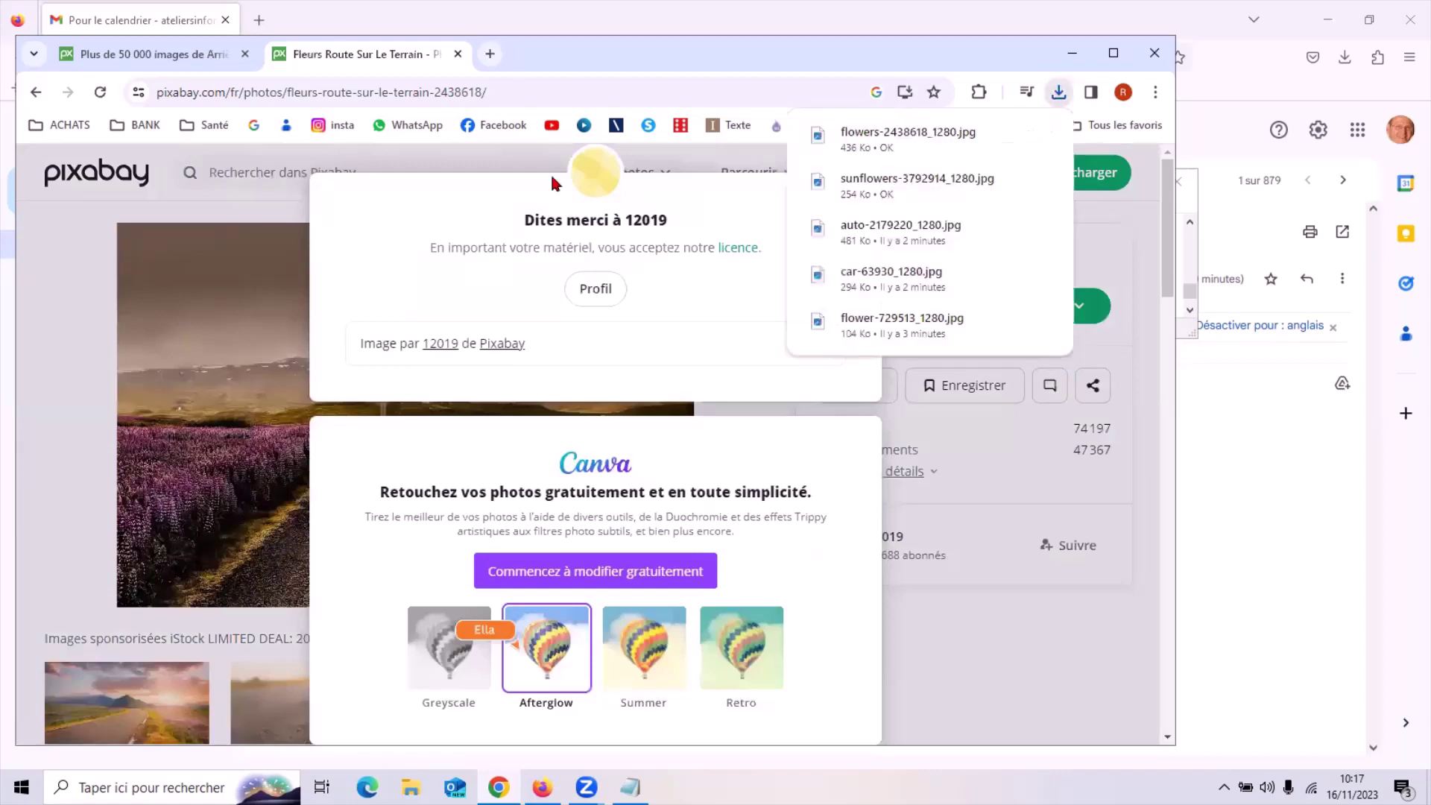
click(640, 156)
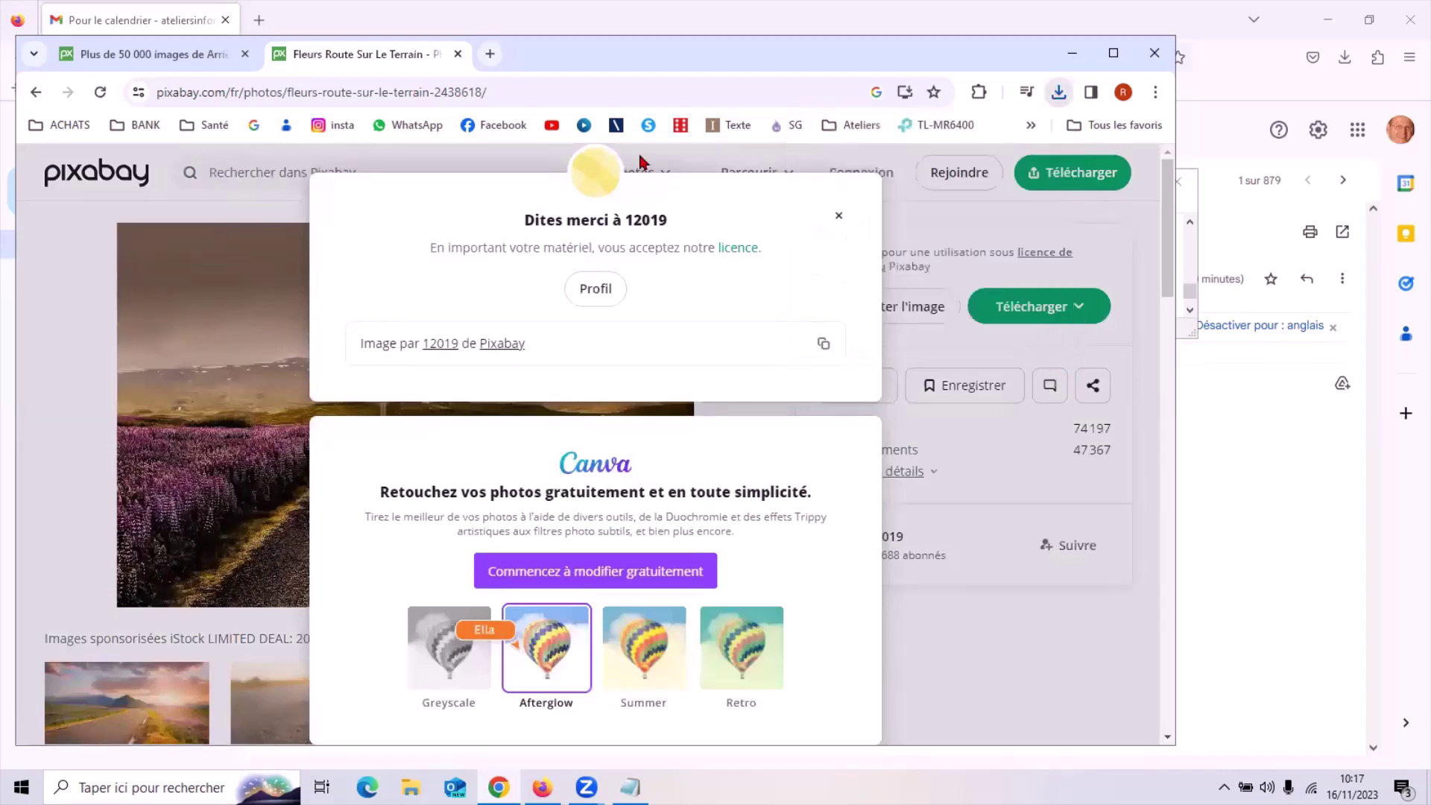
click(832, 216)
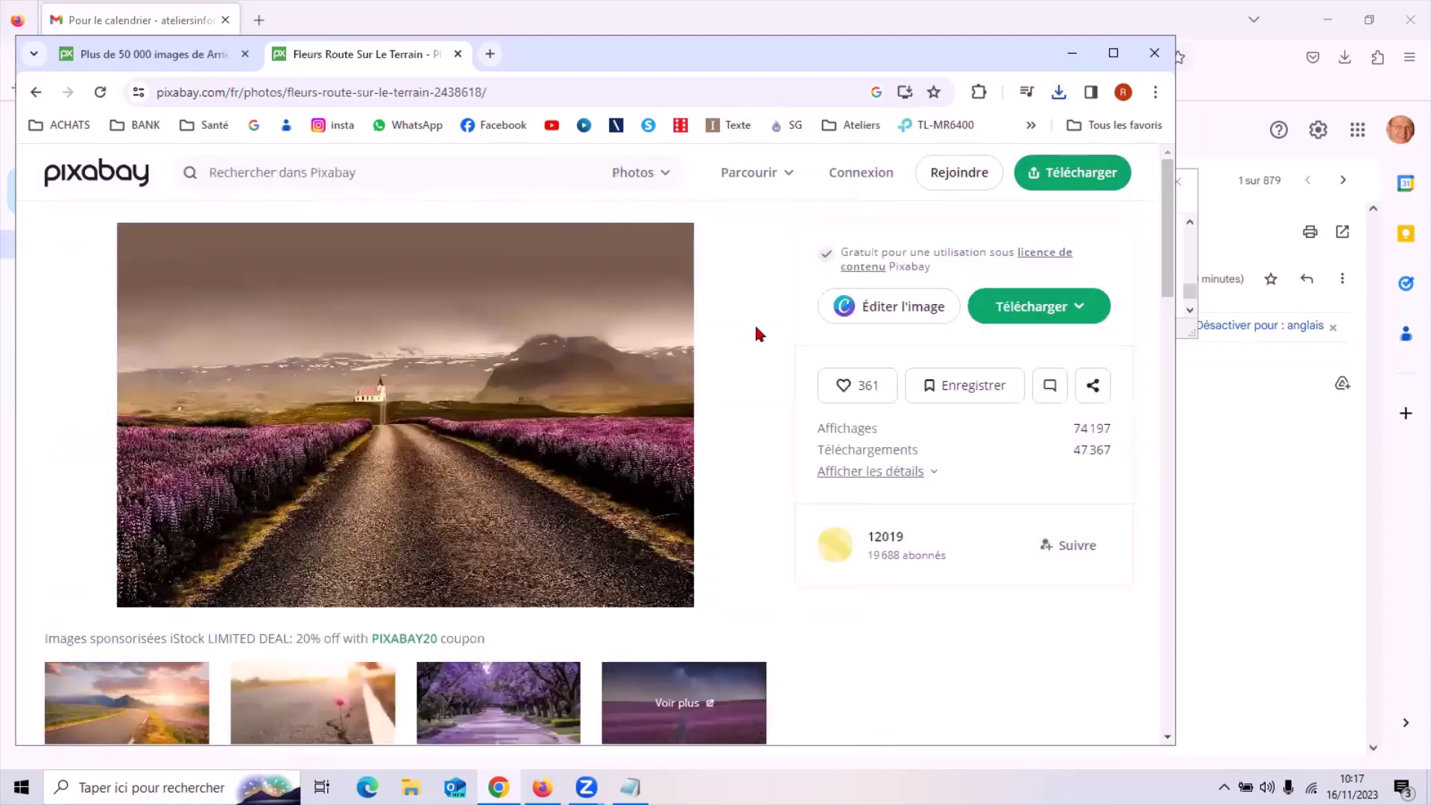
Close the flower-lined road photo's page and browse the "arrière plan" results down to the page navigation.
click(459, 55)
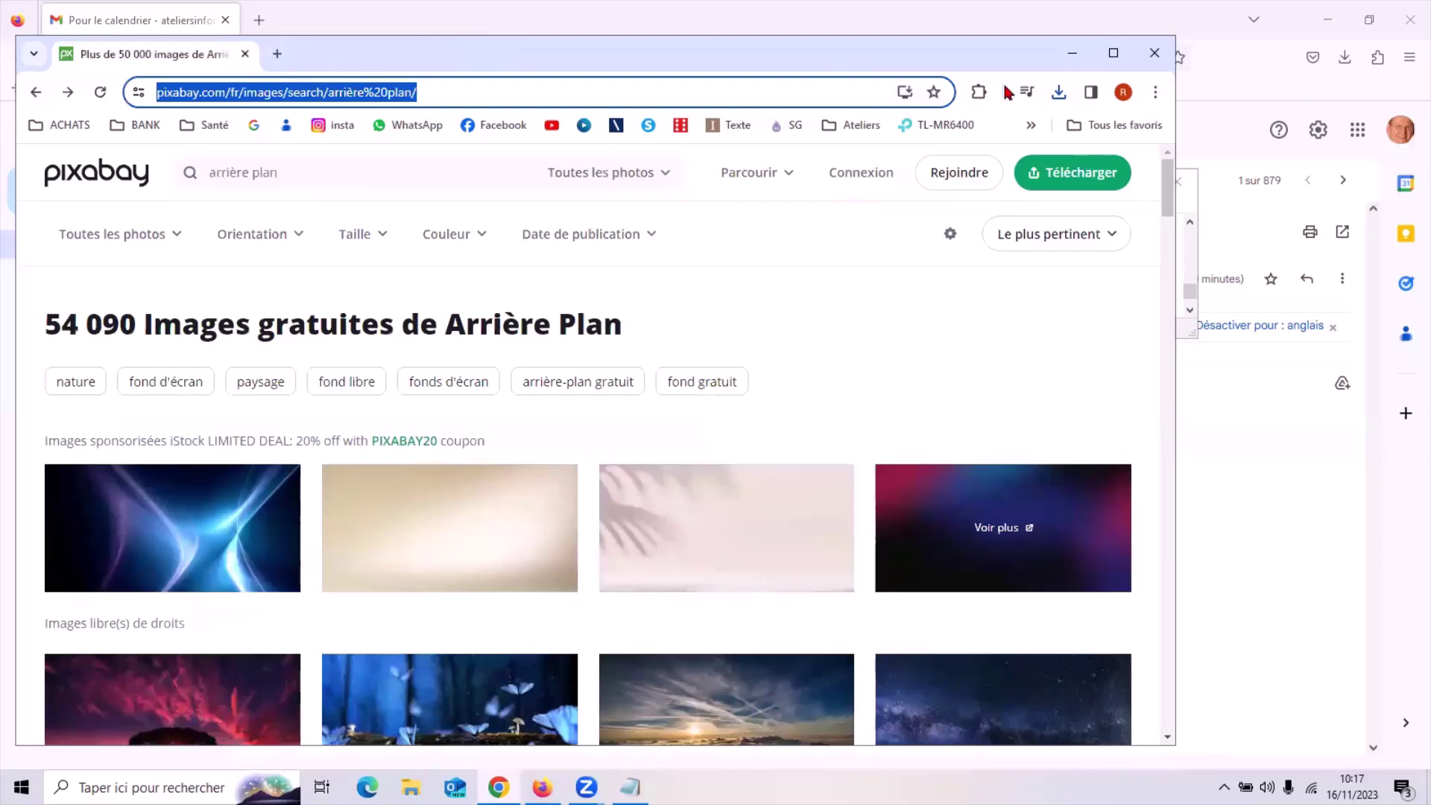
click(1116, 124)
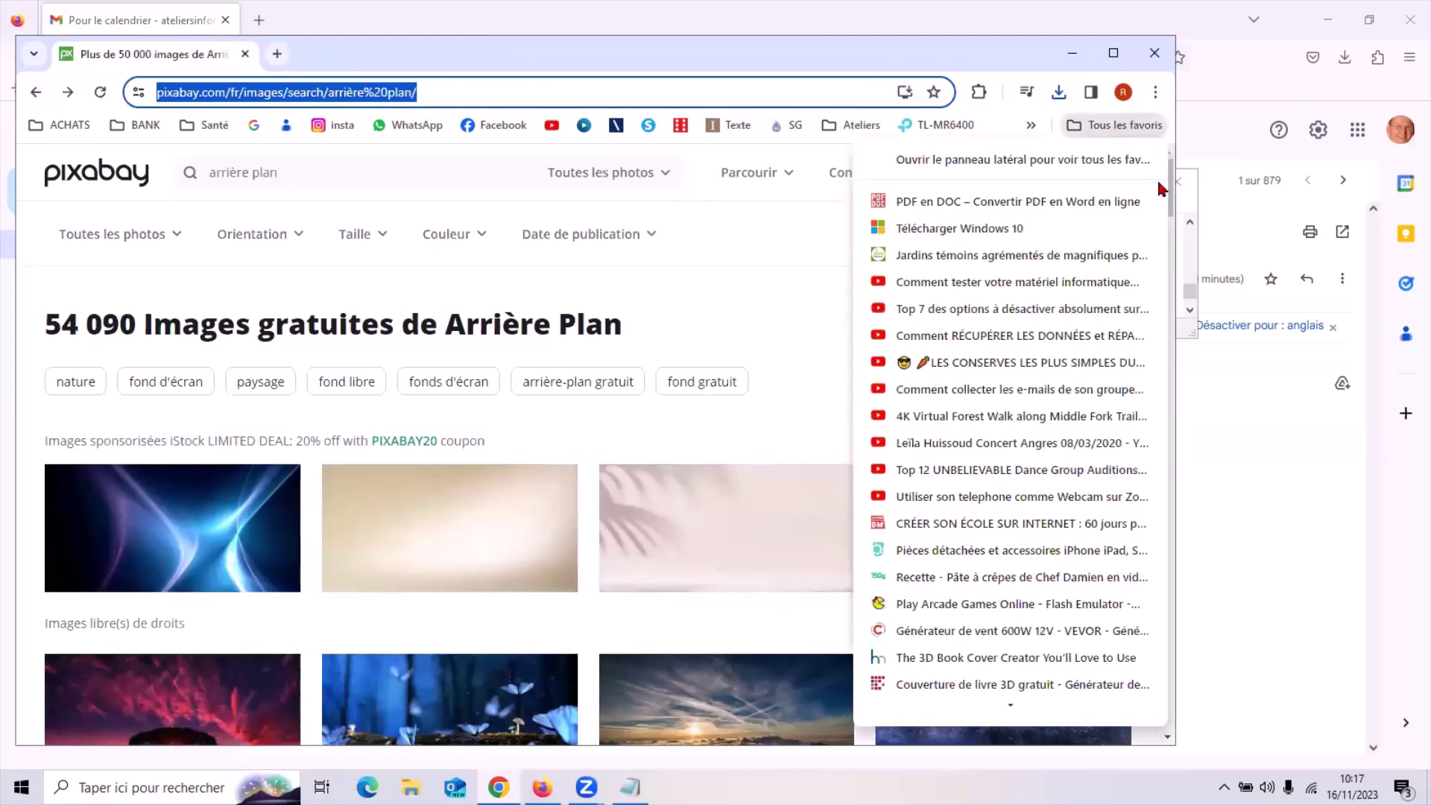
click(1174, 179)
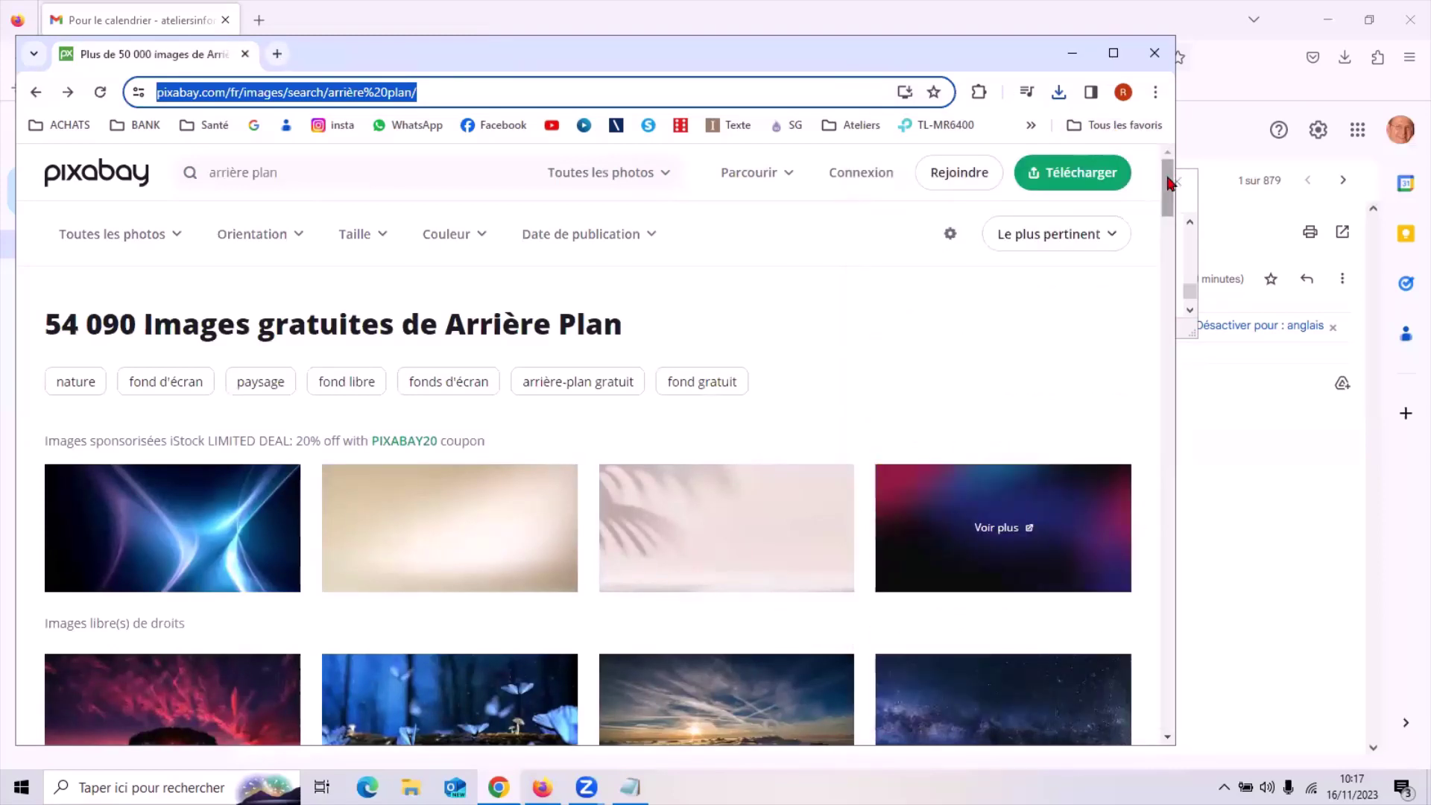
drag(1167, 186, 1128, 133)
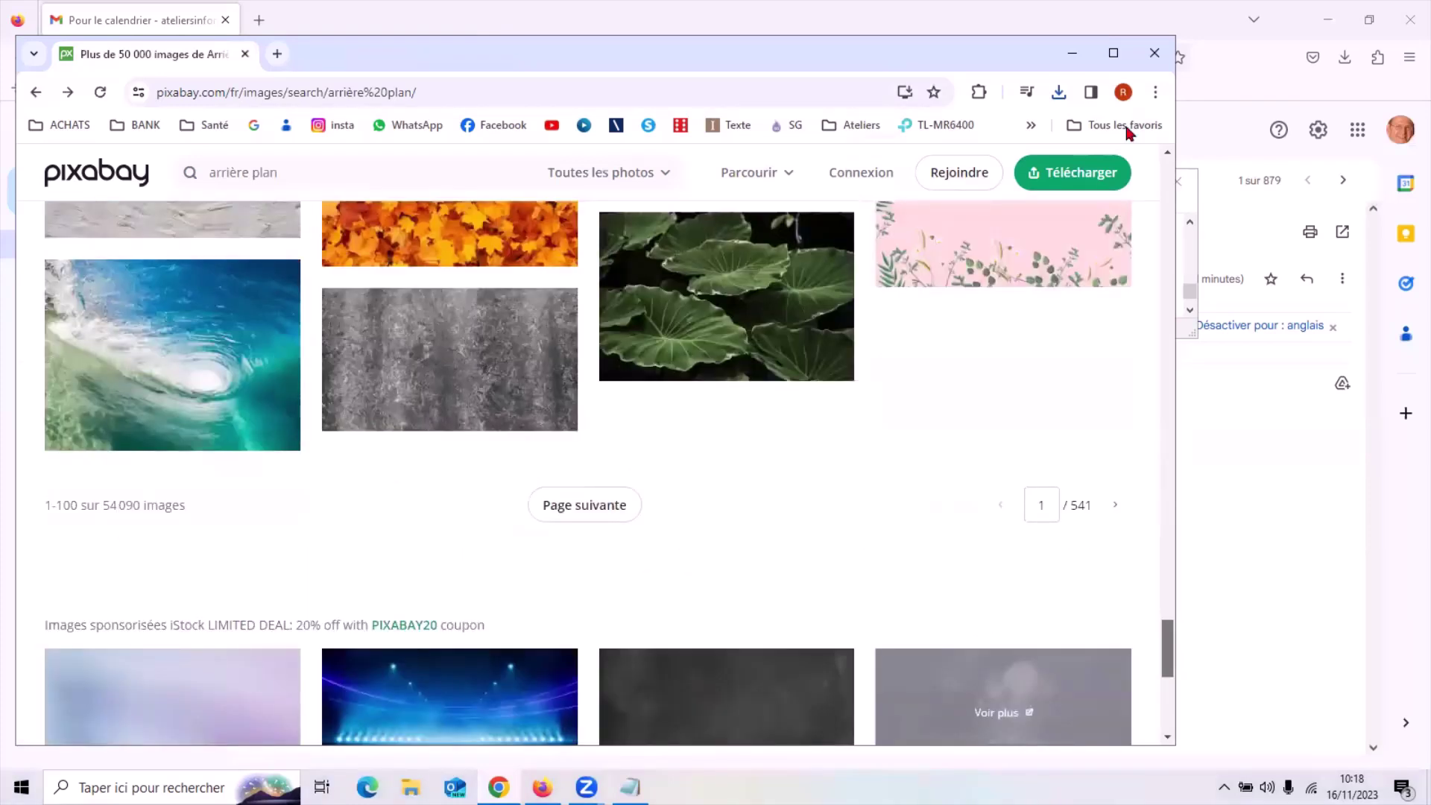